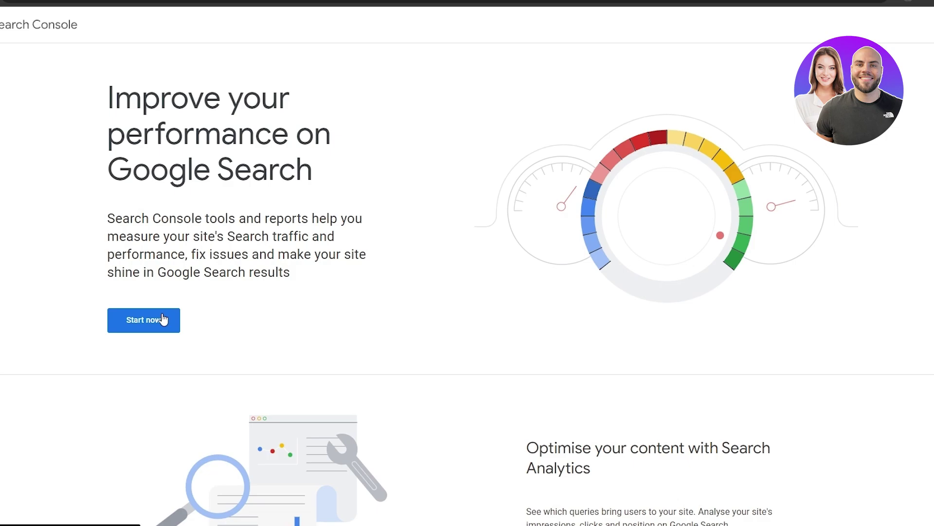
# Look through the Search Console landing page's feature descriptions, training videos and site optimisation sections
pyautogui.scroll(-8, 163, 319)
pyautogui.scroll(3, 163, 318)
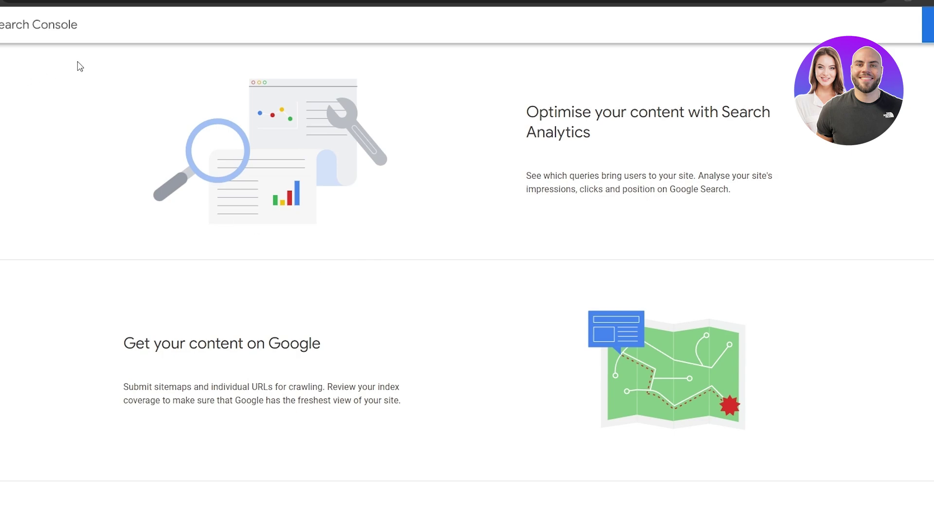
pyautogui.scroll(-4, 294, 186)
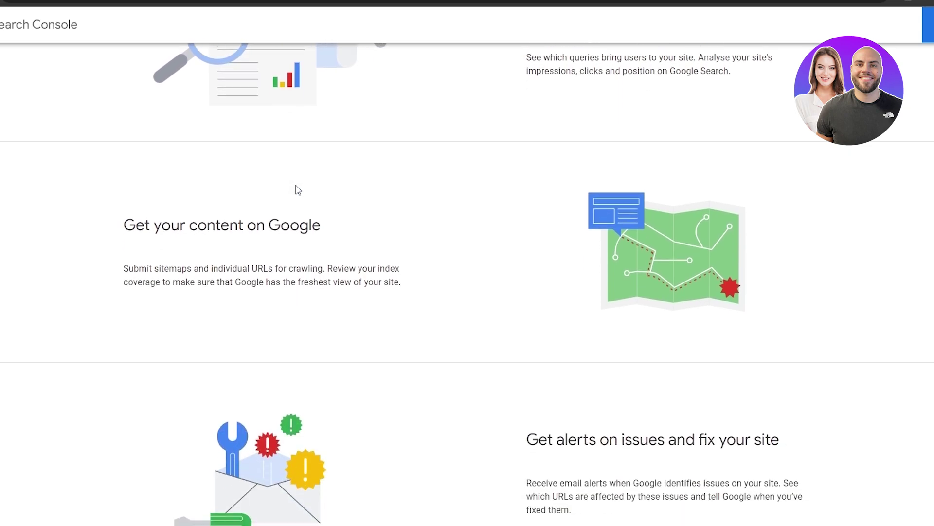
pyautogui.scroll(-5, 401, 207)
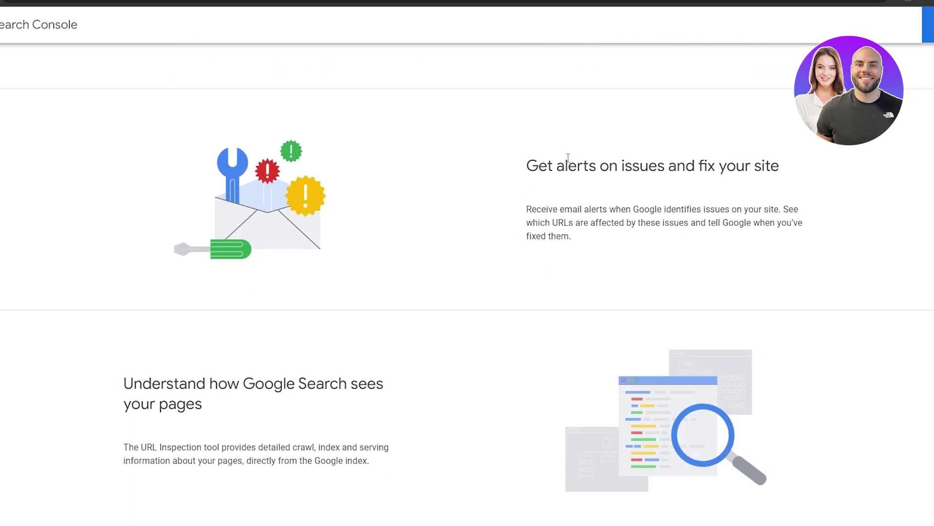
pyautogui.scroll(-3, 367, 264)
pyautogui.scroll(-4, 294, 224)
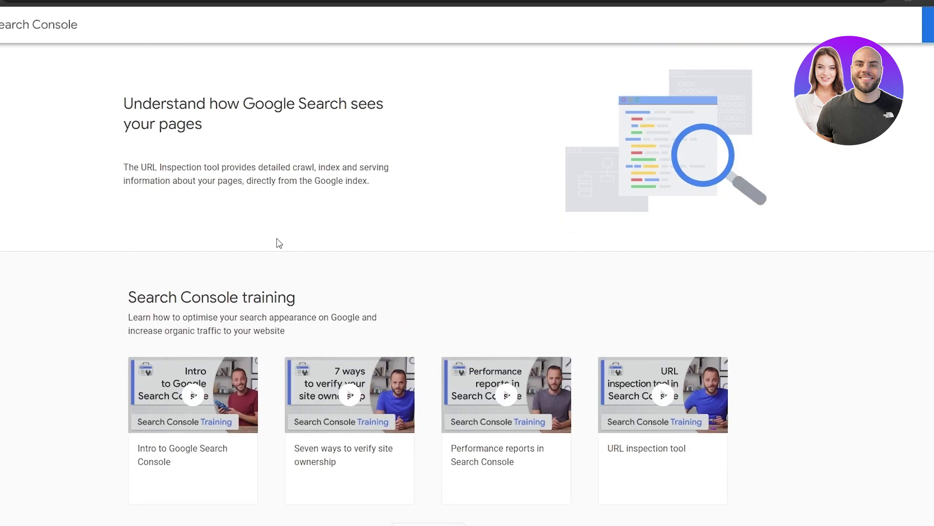
pyautogui.scroll(-1, 278, 242)
pyautogui.scroll(-3, 405, 285)
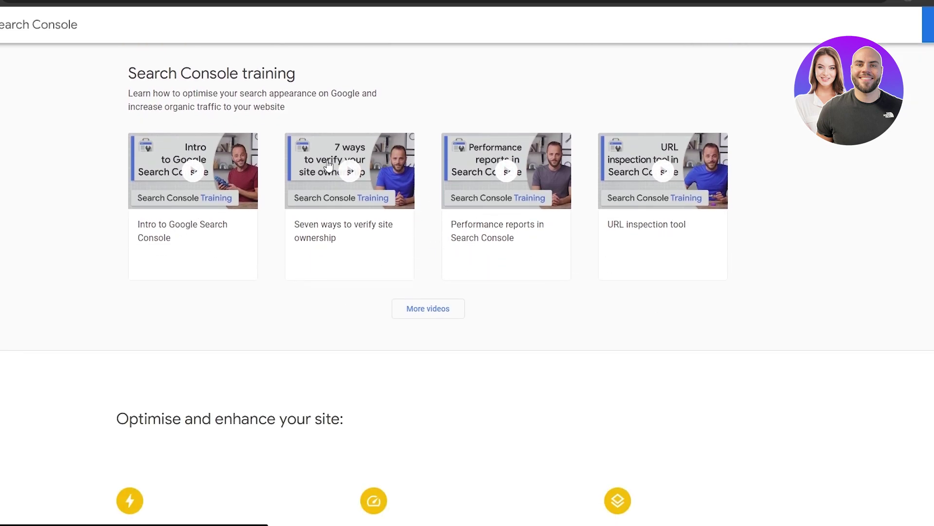
pyautogui.scroll(-4, 287, 178)
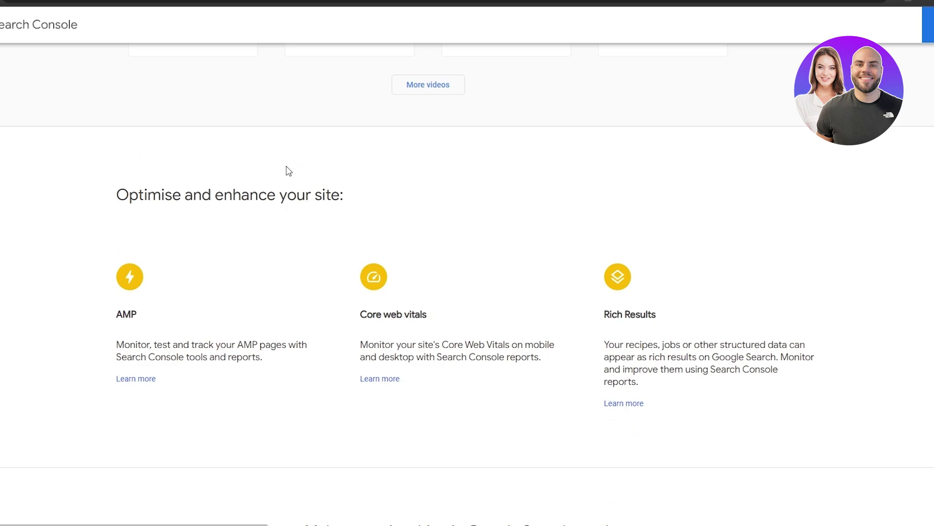
pyautogui.scroll(-3, 287, 172)
pyautogui.scroll(15, 303, 195)
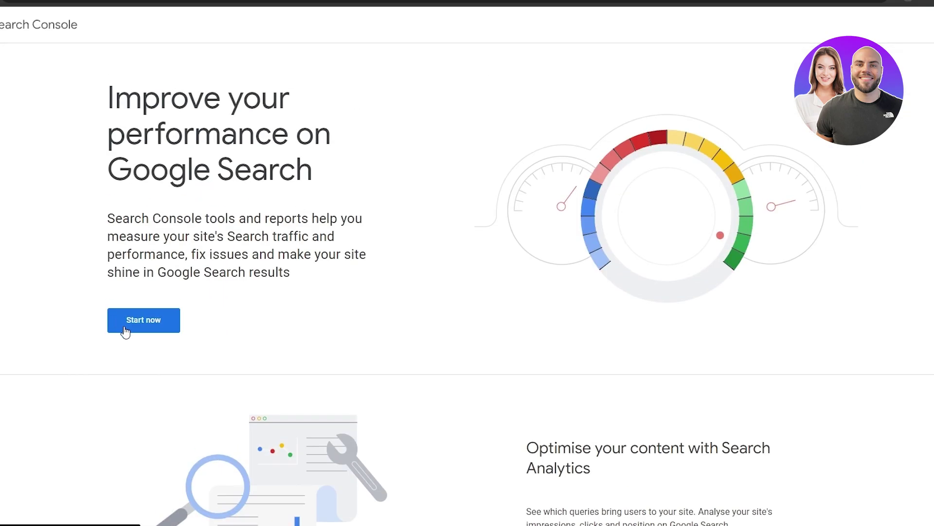
pyautogui.click(123, 330)
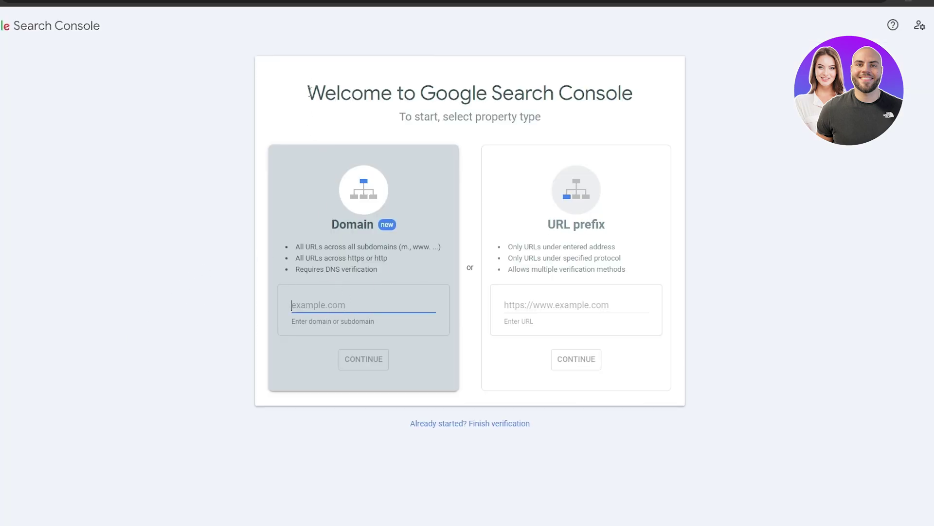
pyautogui.moveTo(308, 93); pyautogui.dragTo(630, 92)
pyautogui.moveTo(405, 117); pyautogui.dragTo(560, 140)
pyautogui.click(475, 486)
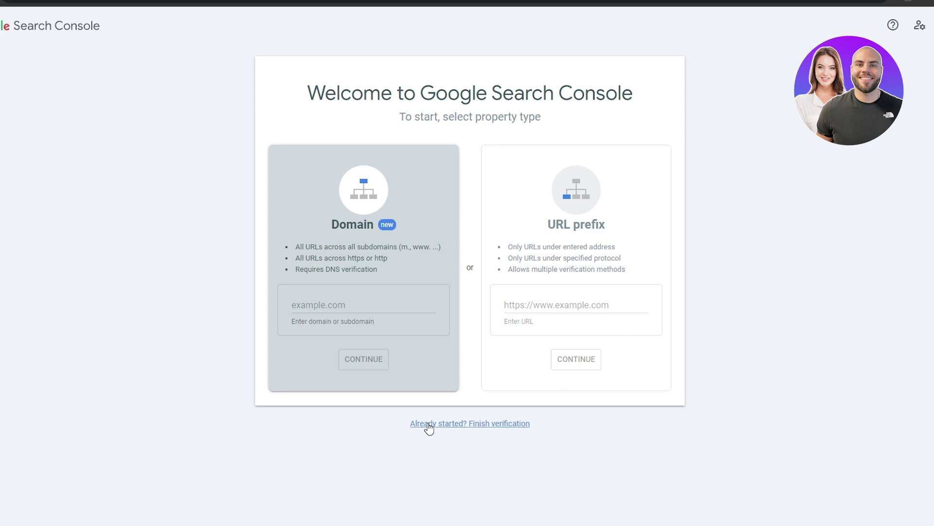
pyautogui.click(509, 306)
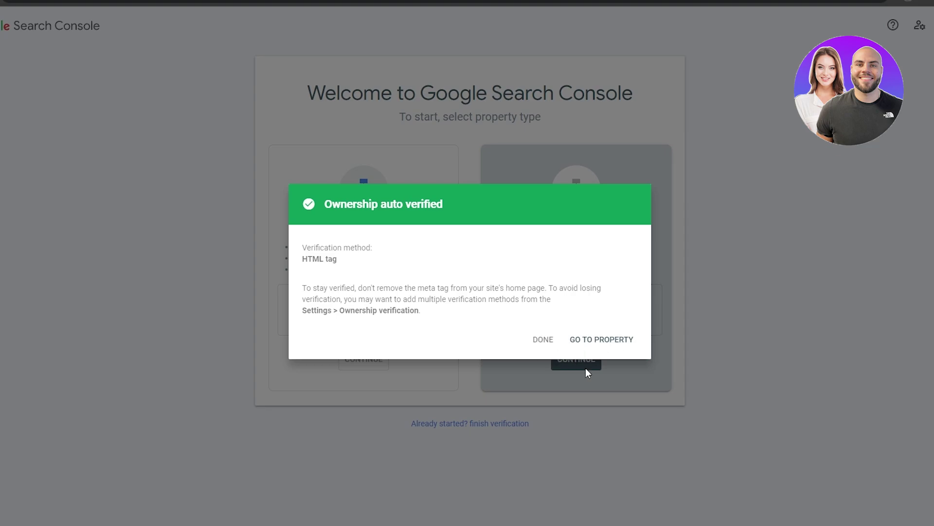
pyautogui.click(572, 340)
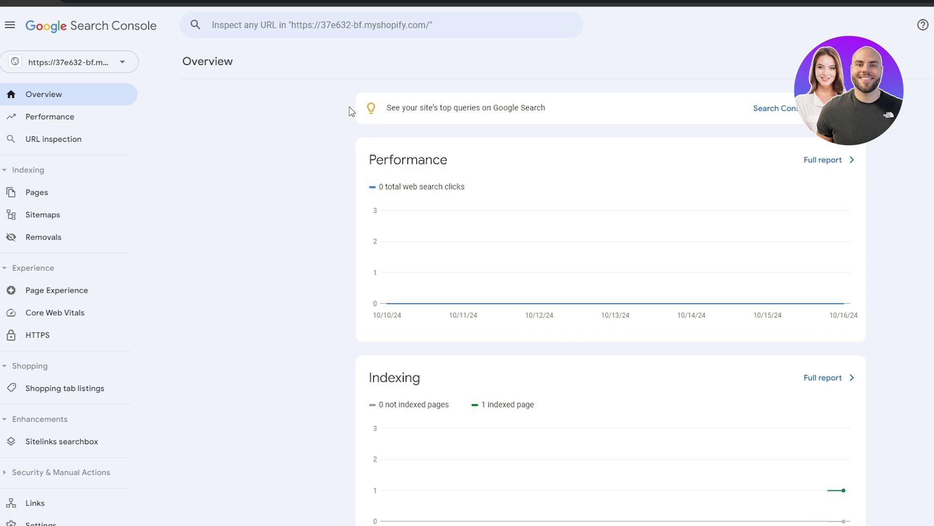
# Review the property overview's performance, indexing, experience and enhancements summaries and the list of available reports
pyautogui.scroll(-1, 335, 111)
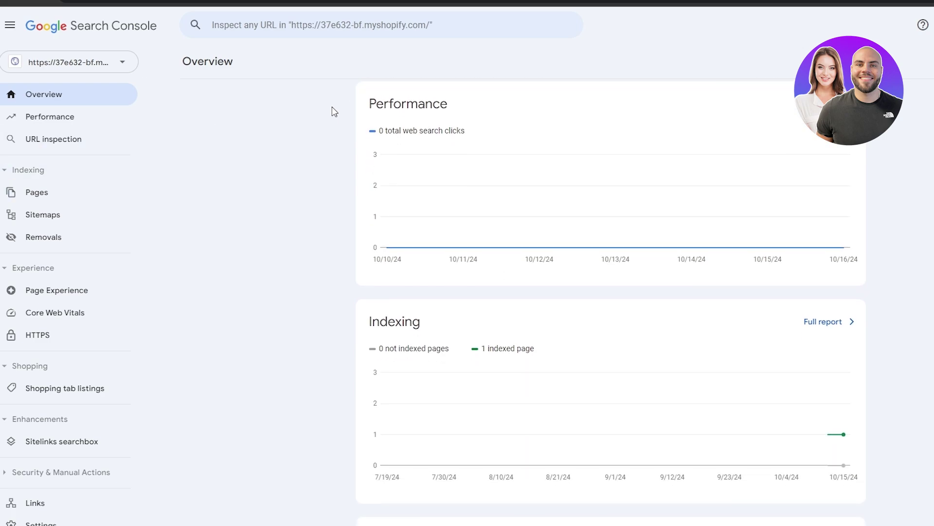
pyautogui.scroll(1, 334, 112)
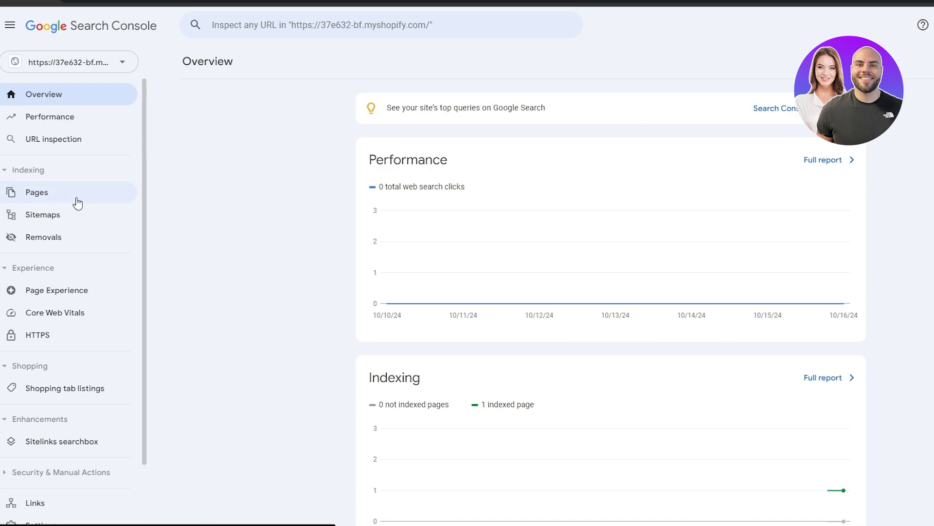
pyautogui.scroll(-2, 73, 257)
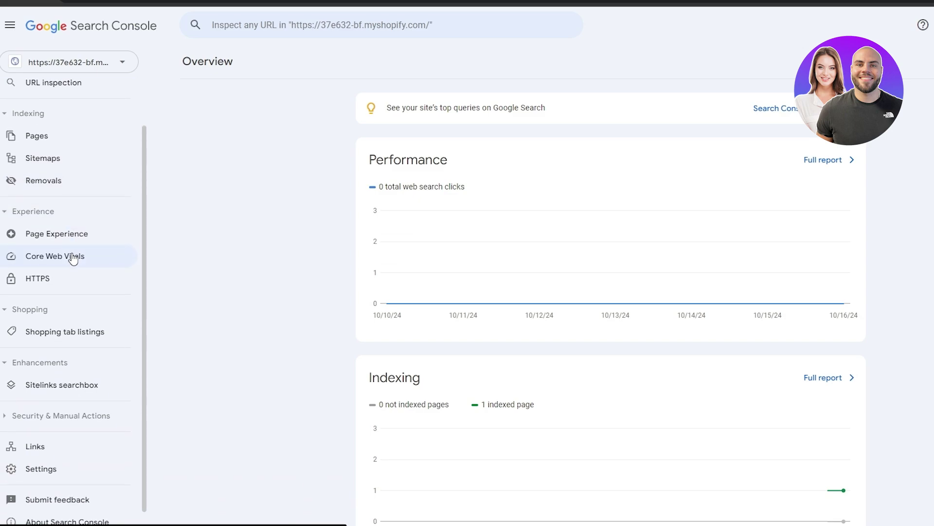
pyautogui.scroll(2, 48, 493)
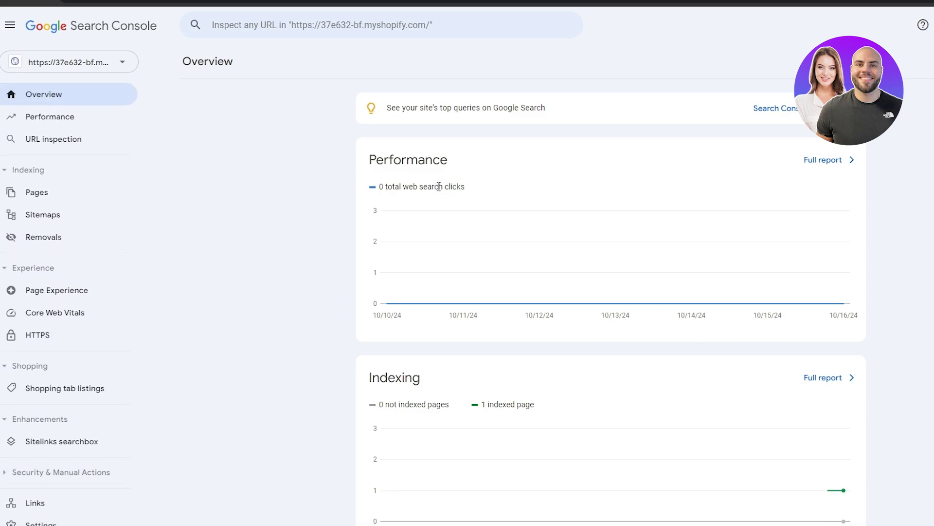
pyautogui.scroll(-2, 580, 175)
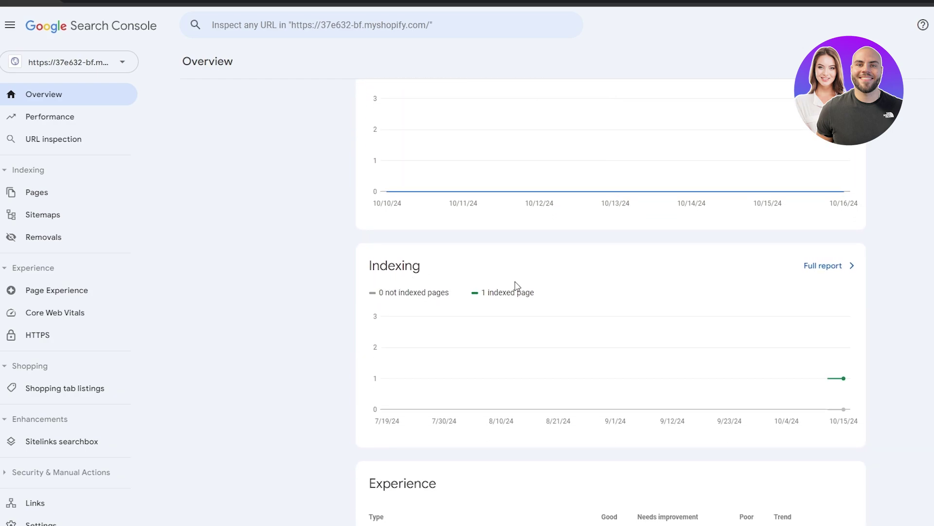
pyautogui.scroll(-5, 517, 284)
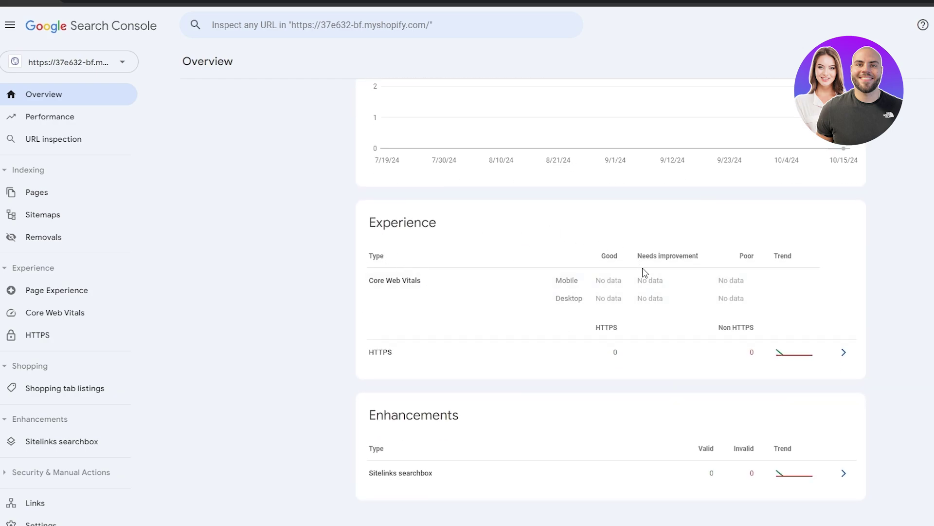
pyautogui.scroll(7, 511, 436)
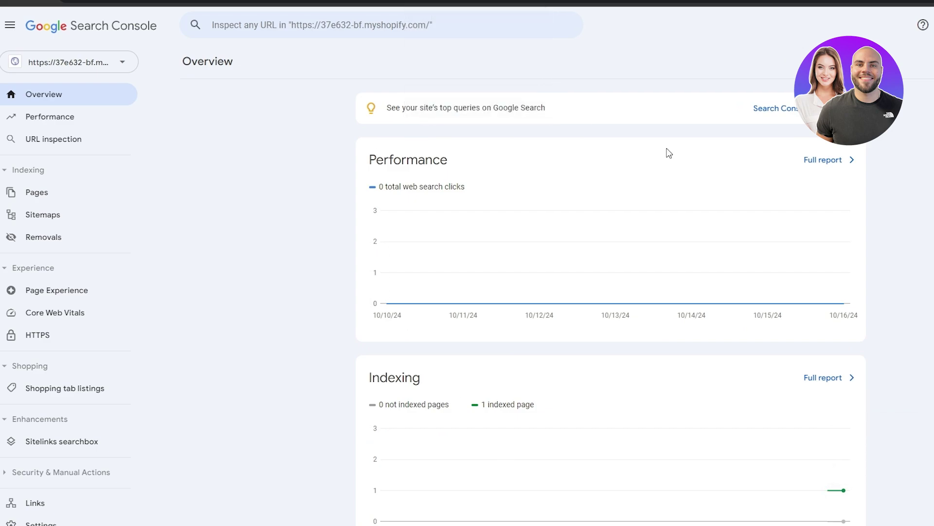
# Switch to the Shopify storefront, look over its featured products and collections, and return to the Search Console overview
pyautogui.click(773, 2)
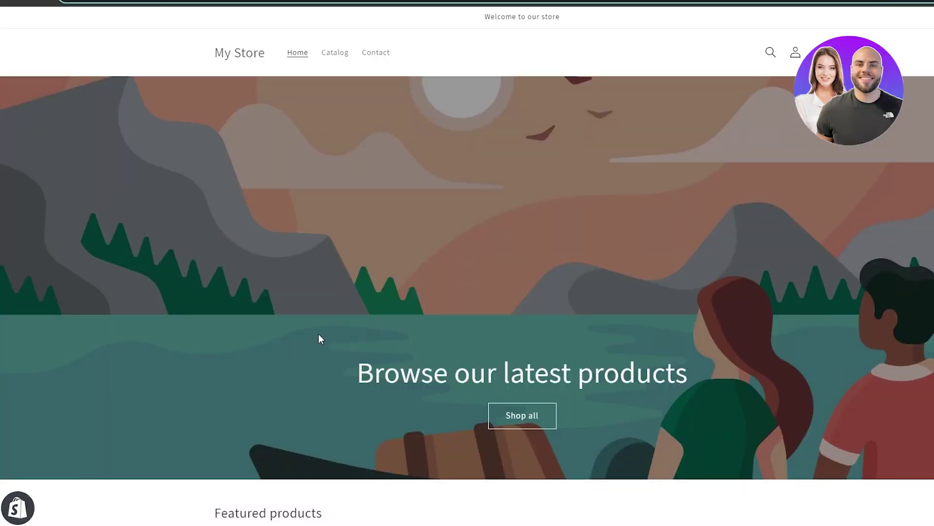
pyautogui.scroll(-10, 318, 334)
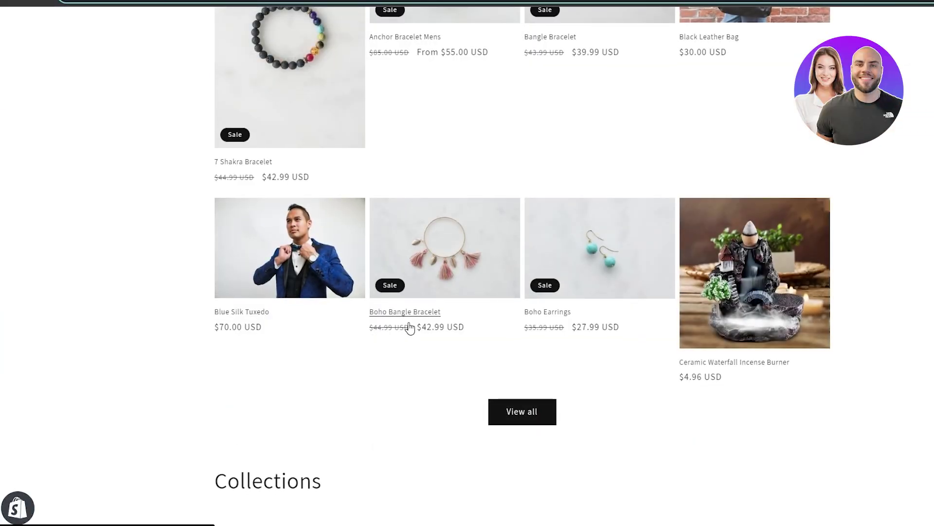
pyautogui.scroll(-2, 409, 328)
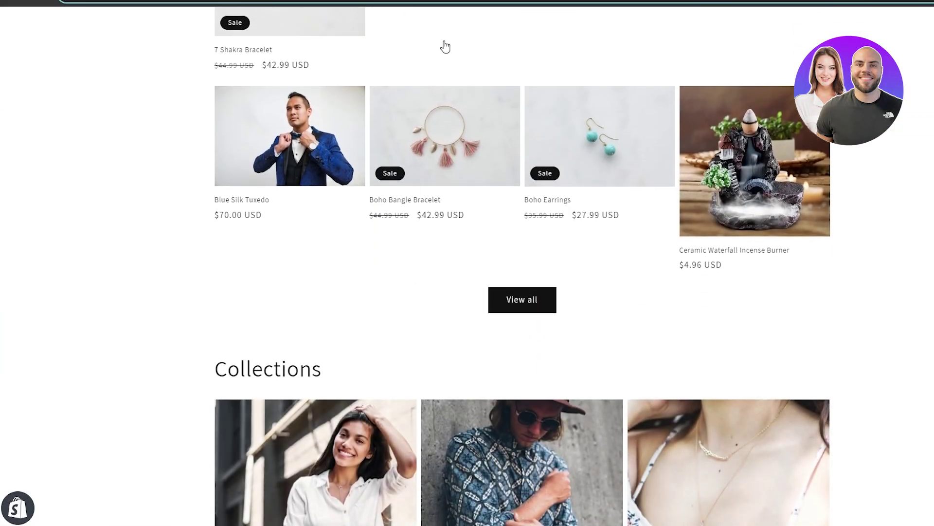
pyautogui.click(456, 3)
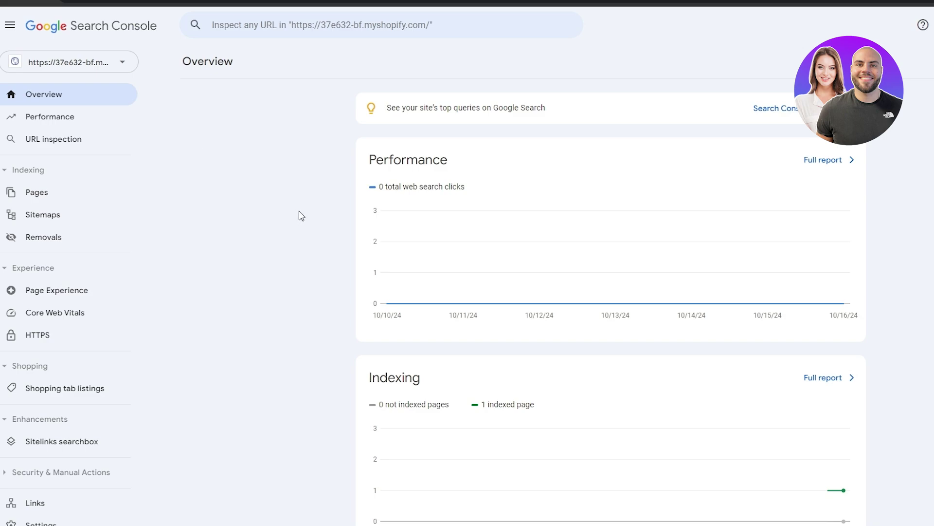
# Open the property's Performance report and dismiss its introductory tip
pyautogui.click(53, 126)
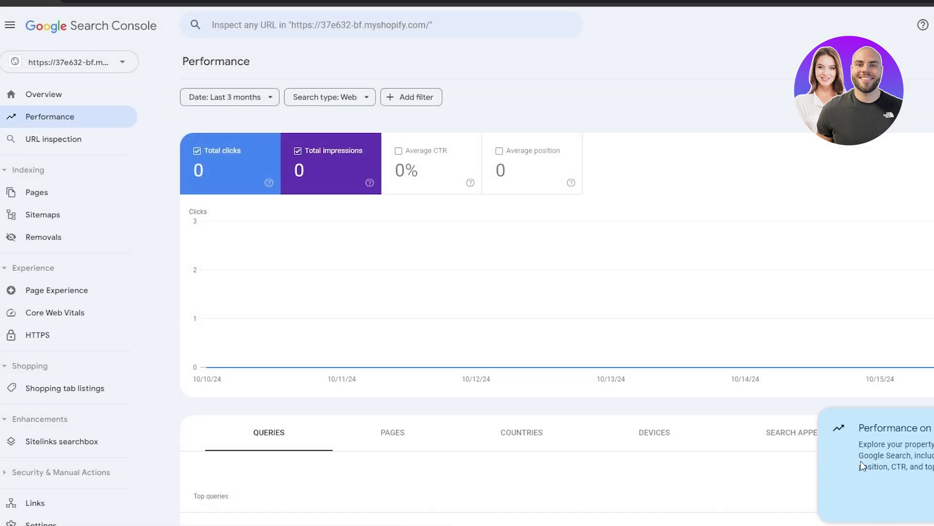
pyautogui.click(922, 500)
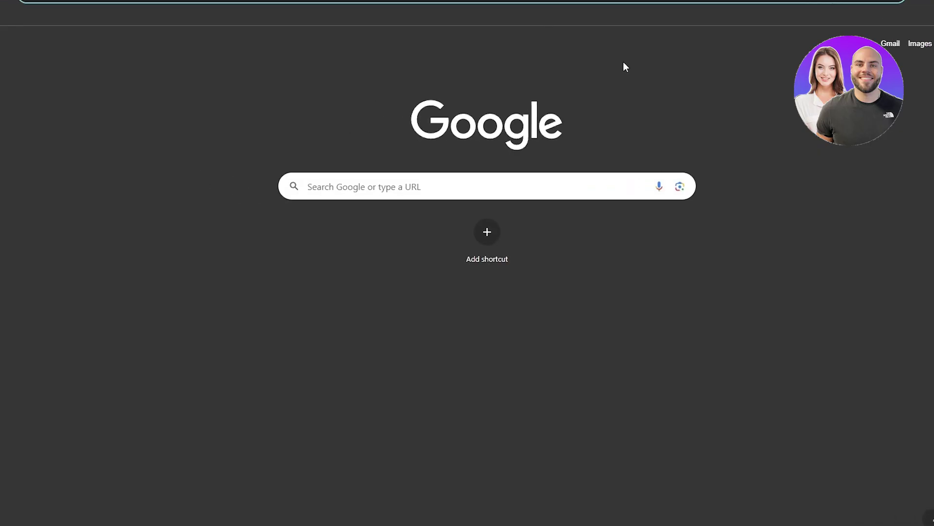
# Search Google for "podcast website" in a new browser tab
pyautogui.write('podcast website')
pyautogui.press('Return')
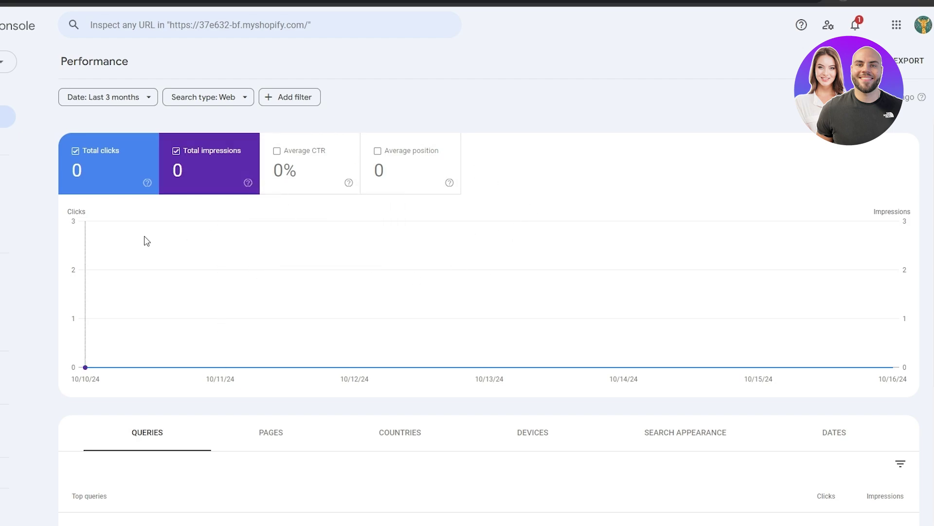
# Add the Average CTR and Average position metrics to the Performance chart alongside total clicks and impressions
pyautogui.click(106, 154)
pyautogui.click(297, 161)
pyautogui.click(137, 159)
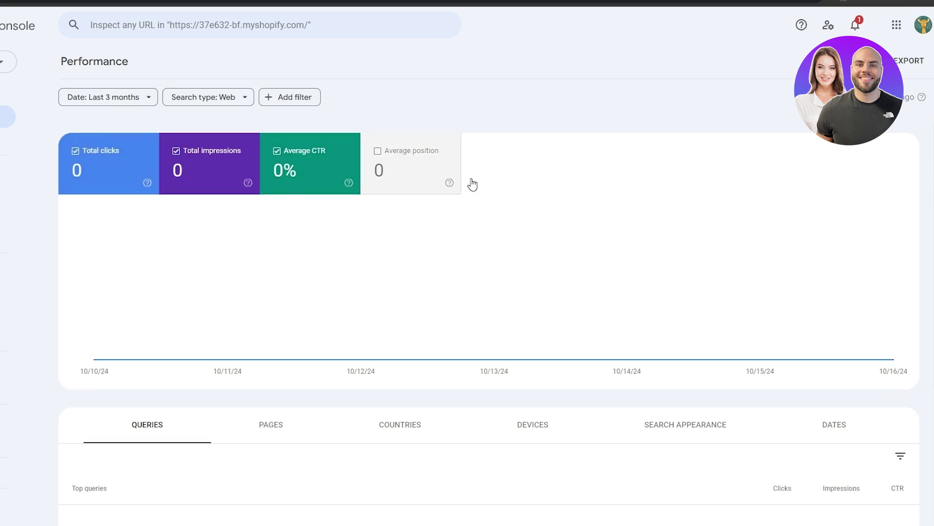
pyautogui.click(445, 149)
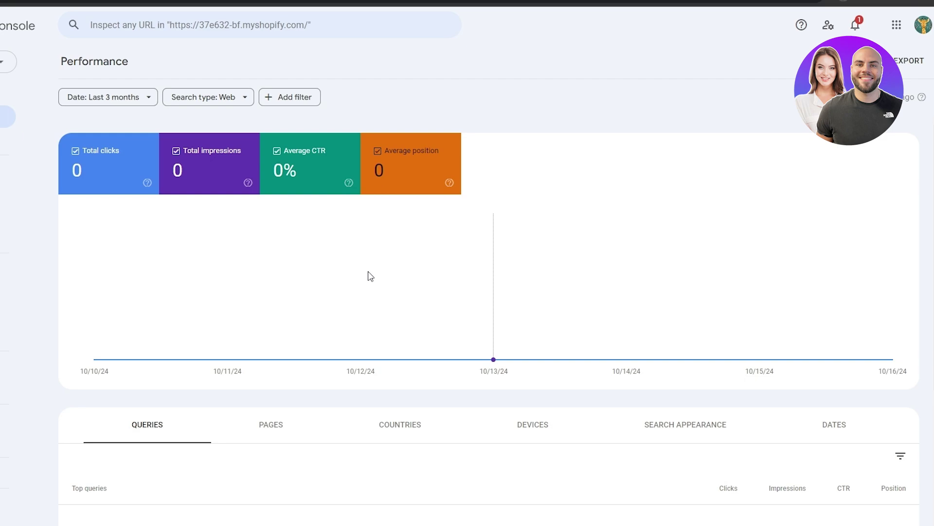
# View the Queries and Pages breakdowns below the Performance chart and check the date range options without applying any
pyautogui.scroll(-2, 173, 299)
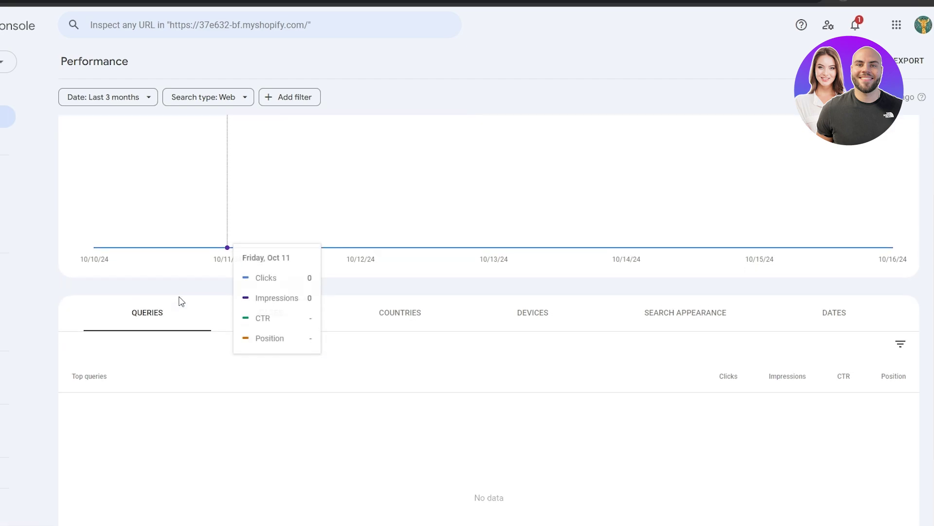
pyautogui.scroll(-2, 115, 302)
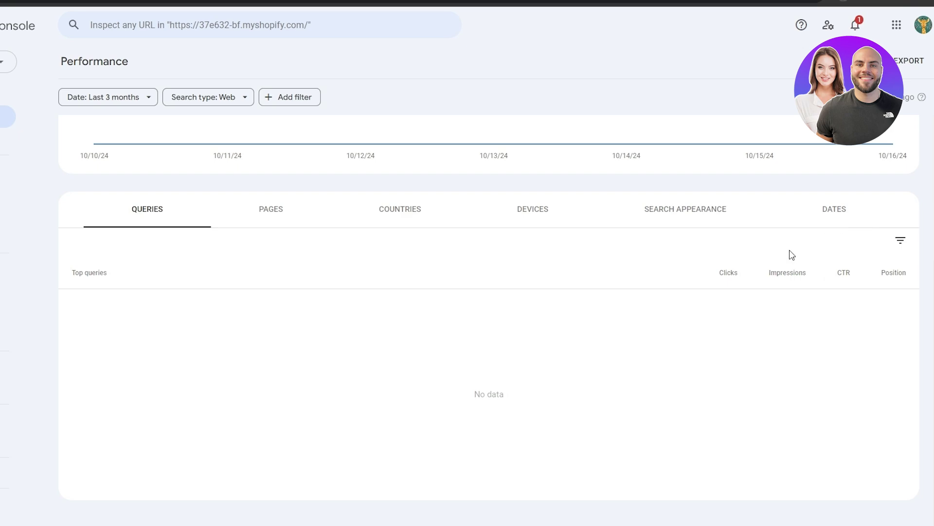
pyautogui.click(281, 209)
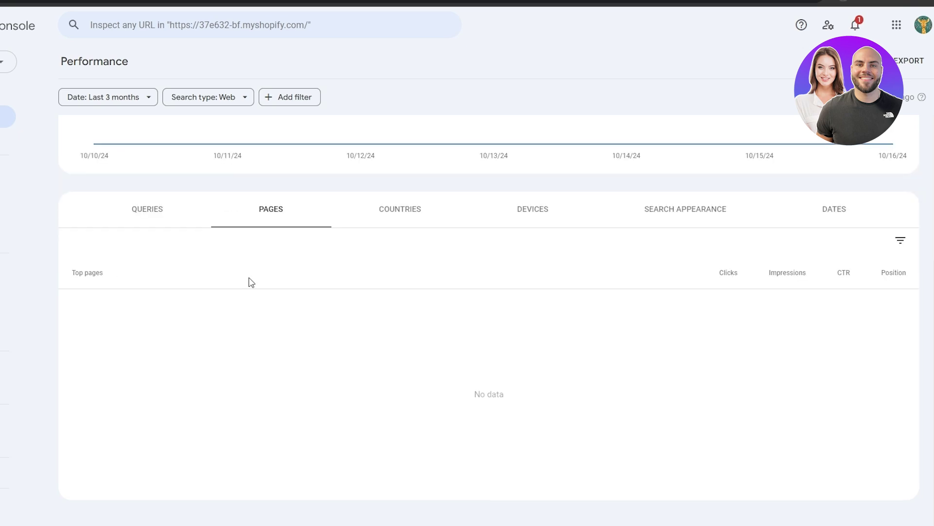
pyautogui.click(83, 97)
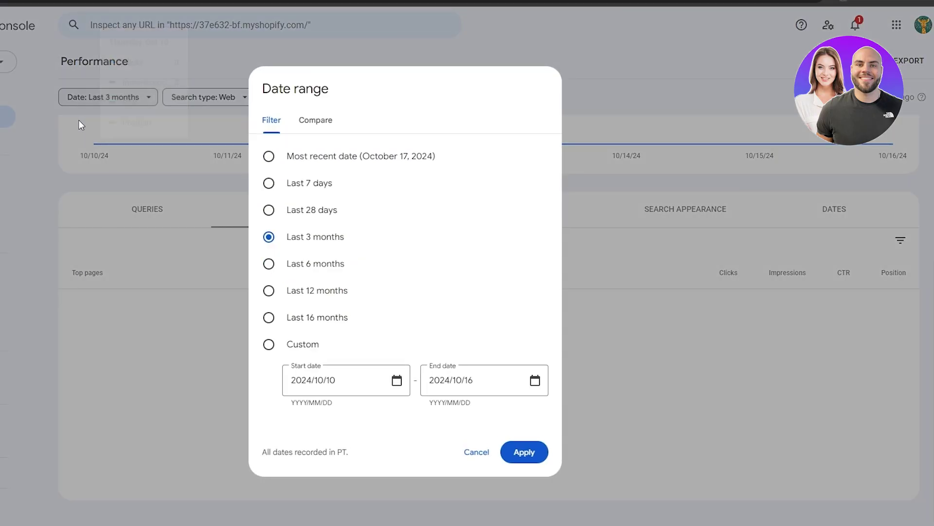
pyautogui.click(464, 453)
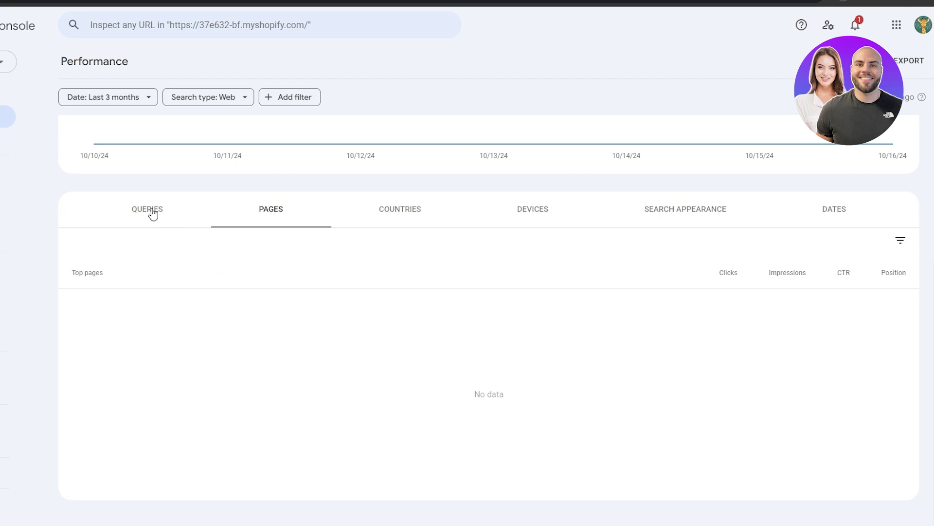
# Go through the Queries, Countries and Devices breakdowns of the Performance report
pyautogui.click(269, 227)
pyautogui.click(146, 208)
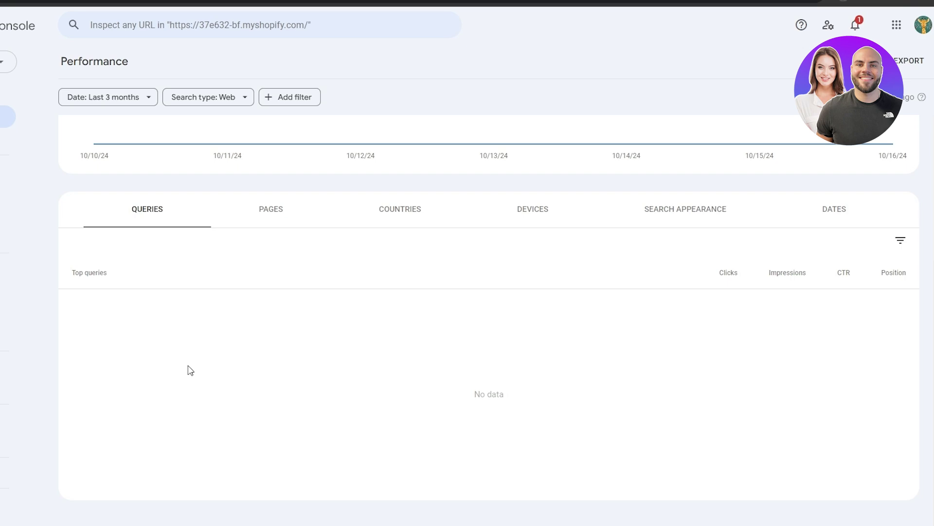
pyautogui.click(403, 211)
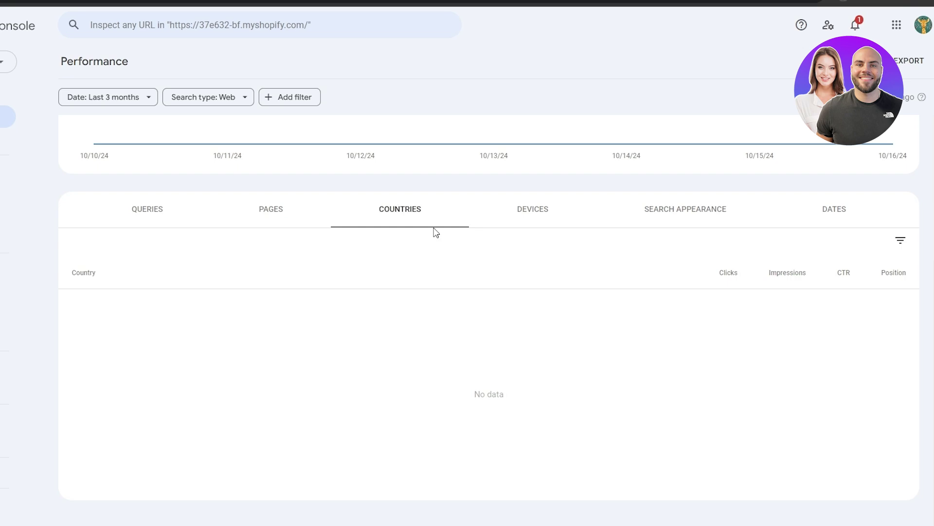
pyautogui.click(525, 217)
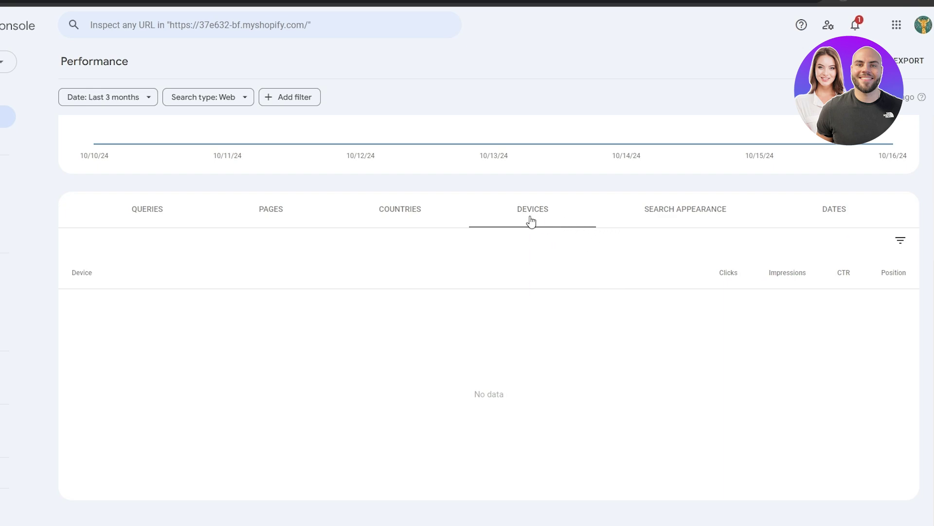
# View the Devices, Search appearance and Pages breakdowns of the Performance report
pyautogui.click(531, 221)
pyautogui.click(700, 212)
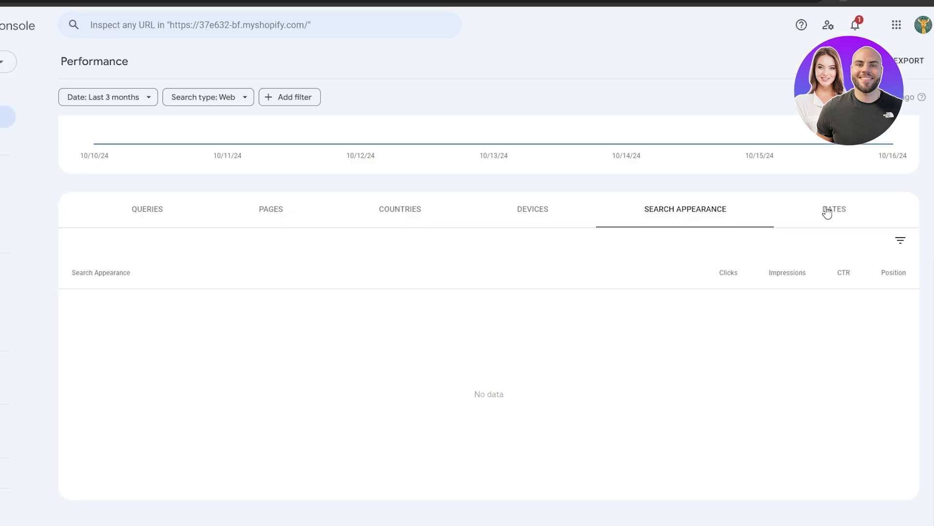
pyautogui.click(267, 212)
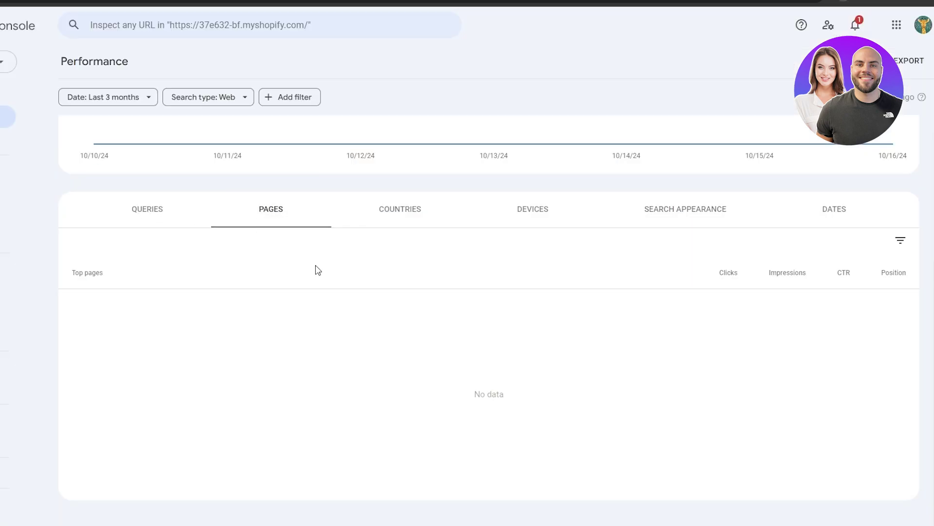
pyautogui.scroll(4, 265, 288)
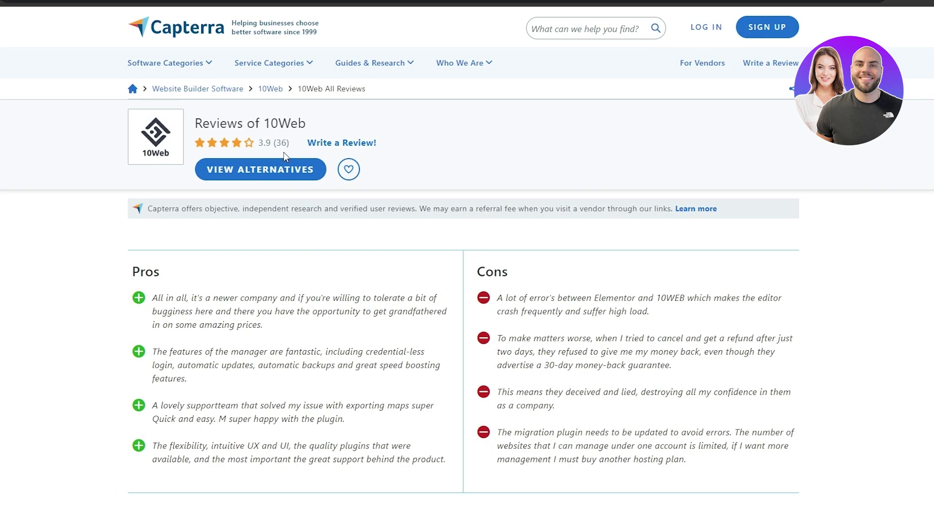
# Switch to the Capterra reviews page, highlight "10Web" in its heading and skim the reviews of the product
pyautogui.moveTo(261, 121); pyautogui.dragTo(349, 125)
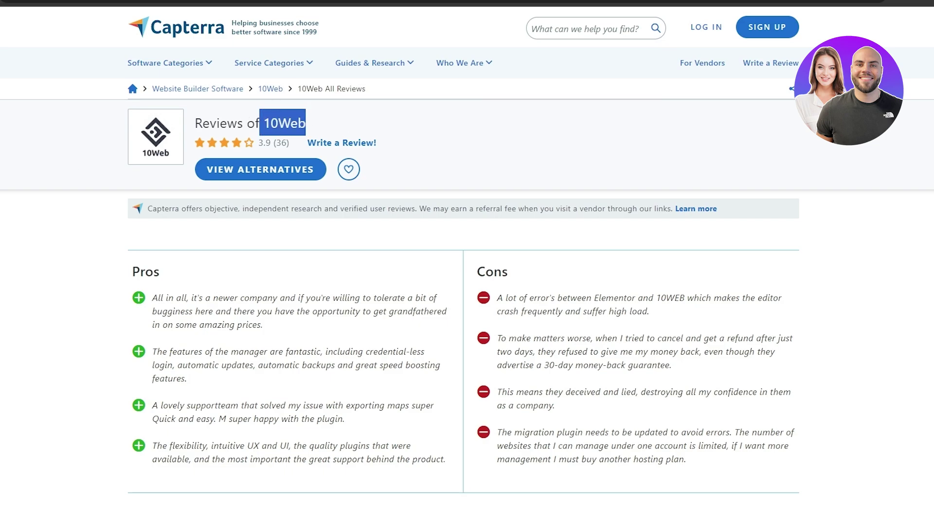
pyautogui.scroll(-12, 38, 229)
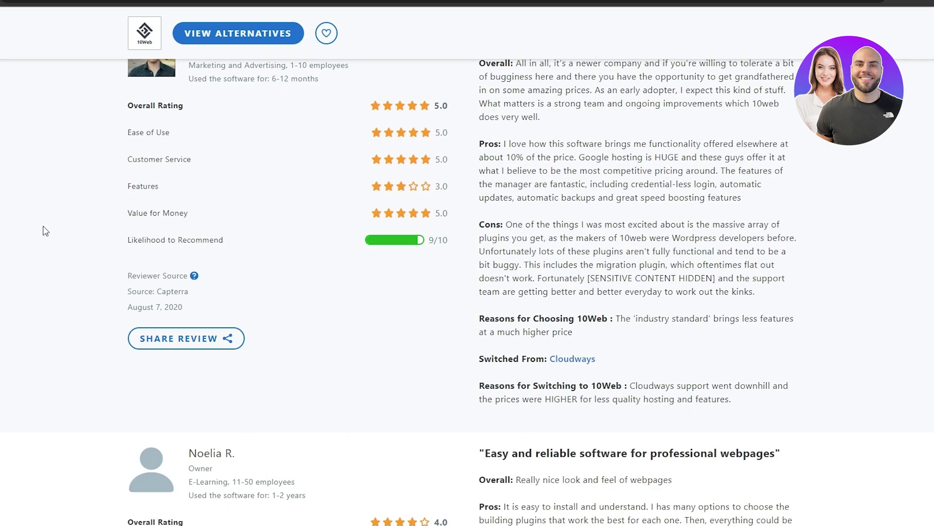
pyautogui.scroll(12, 45, 231)
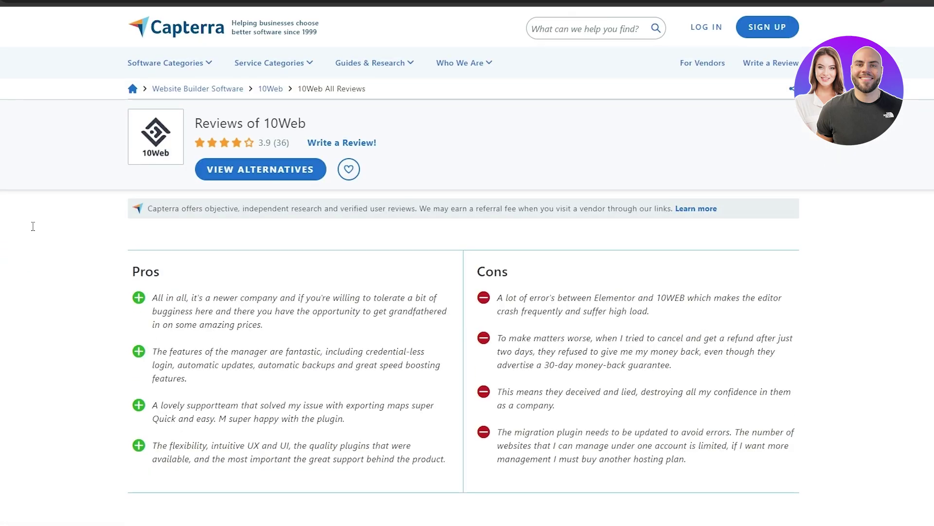
# Switch to the 10Web.io community reviews page and highlight the product name "10Web.io" in its header
pyautogui.hotkey('alt', 'Left')
pyautogui.scroll(6, 32, 226)
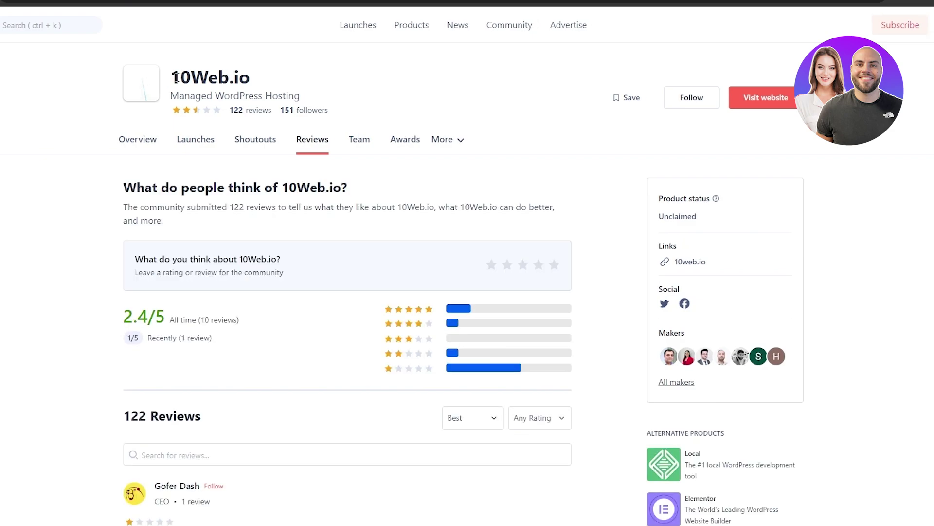
pyautogui.moveTo(176, 77); pyautogui.dragTo(273, 80)
pyautogui.click(298, 73)
pyautogui.scroll(-2, 90, 184)
pyautogui.moveTo(171, 73); pyautogui.dragTo(257, 83)
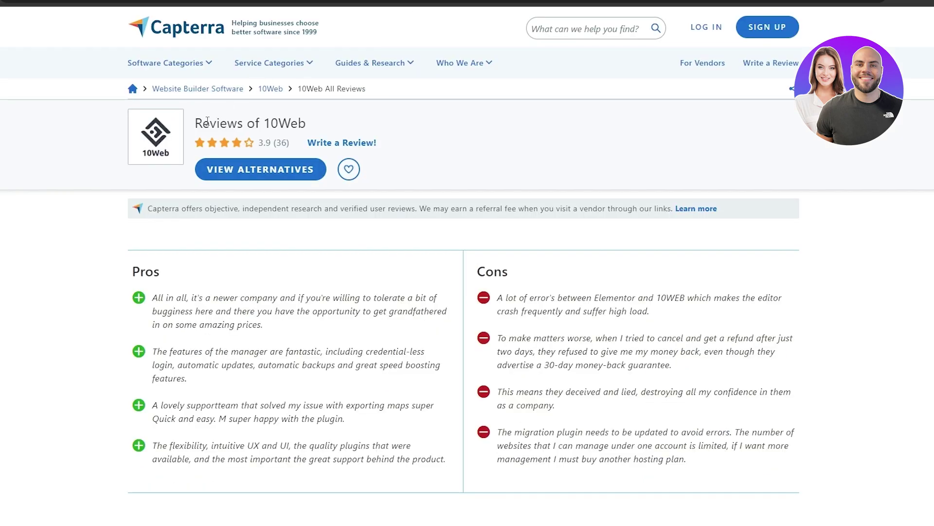
# Highlight the "Reviews of 10Web" heading on the Capterra page and return to the 10Web.io community page
pyautogui.moveTo(264, 124); pyautogui.dragTo(318, 126)
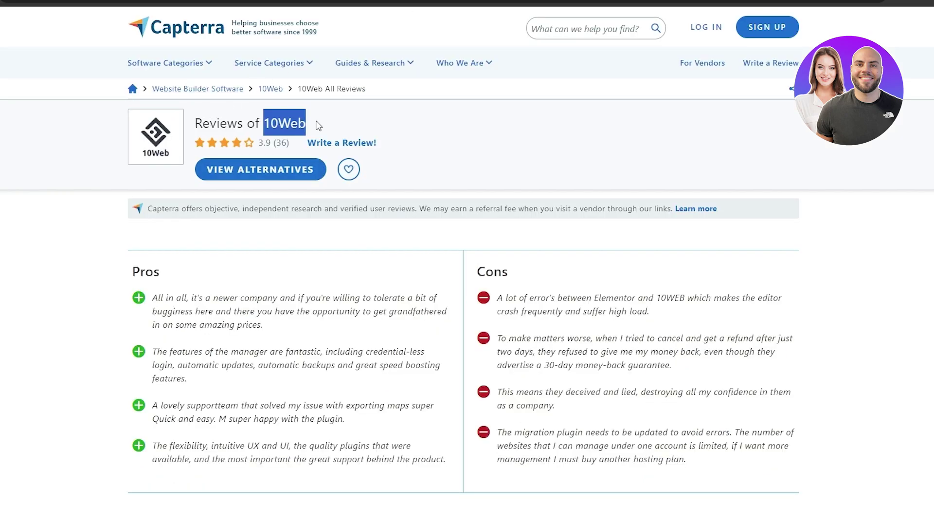
pyautogui.moveTo(196, 123); pyautogui.dragTo(306, 125)
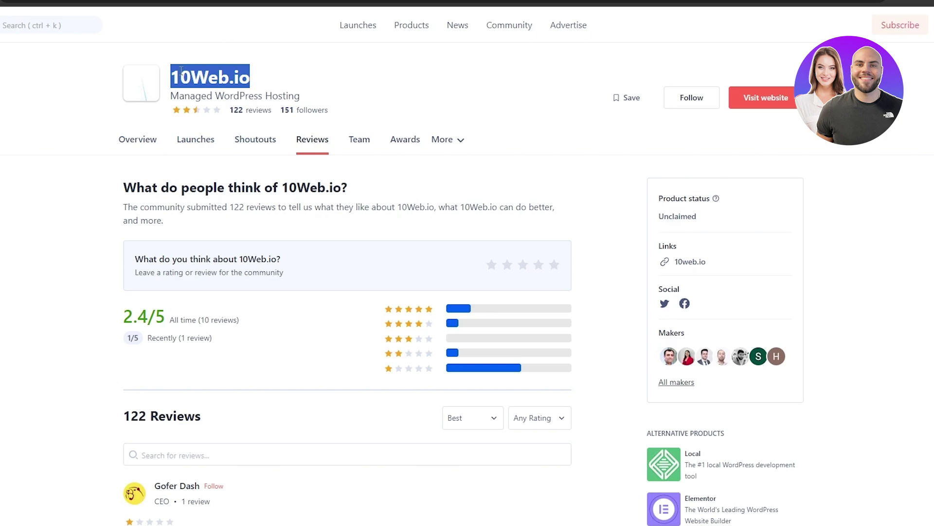
pyautogui.click(267, 79)
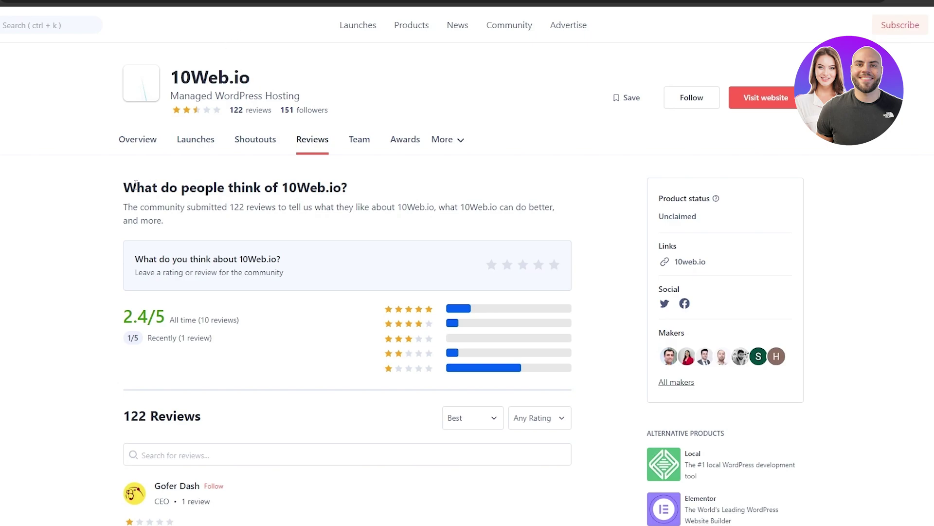
# Highlight "10Web.io" in the heading "What do people think of 10Web.io?" and skim the reviews below it
pyautogui.moveTo(131, 187); pyautogui.dragTo(352, 193)
pyautogui.click(320, 188)
pyautogui.moveTo(281, 187); pyautogui.dragTo(344, 188)
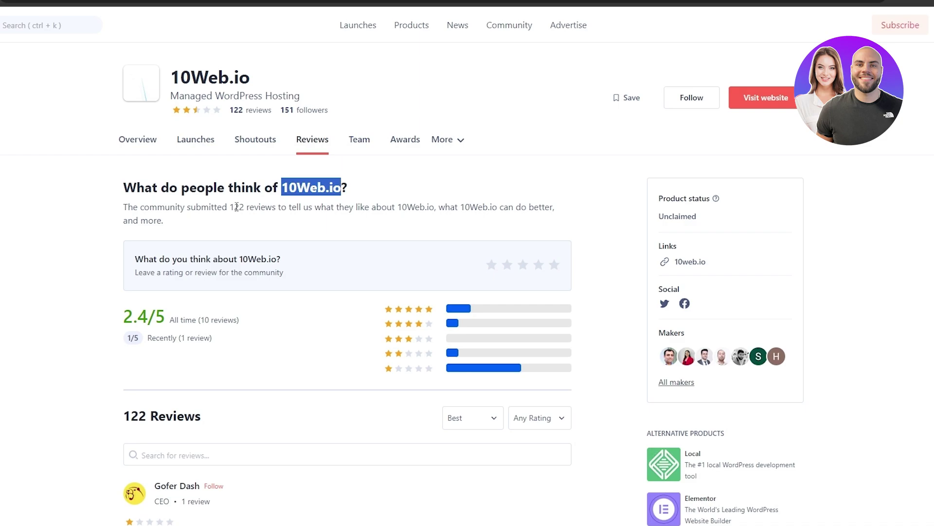
pyautogui.scroll(-5, 154, 386)
pyautogui.scroll(5, 266, 328)
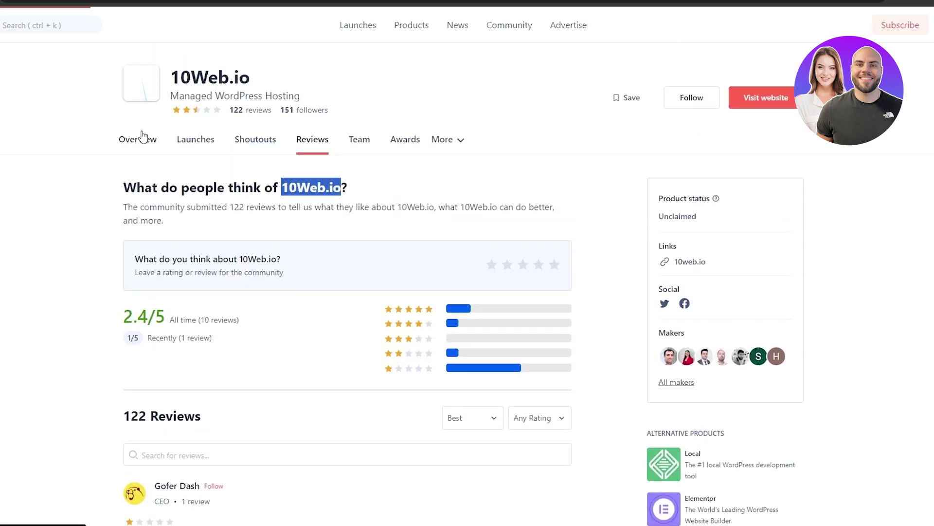
# Open the 10Web.io product overview and highlight the brand name in the "What is 10Web.io?" heading and description
pyautogui.click(136, 153)
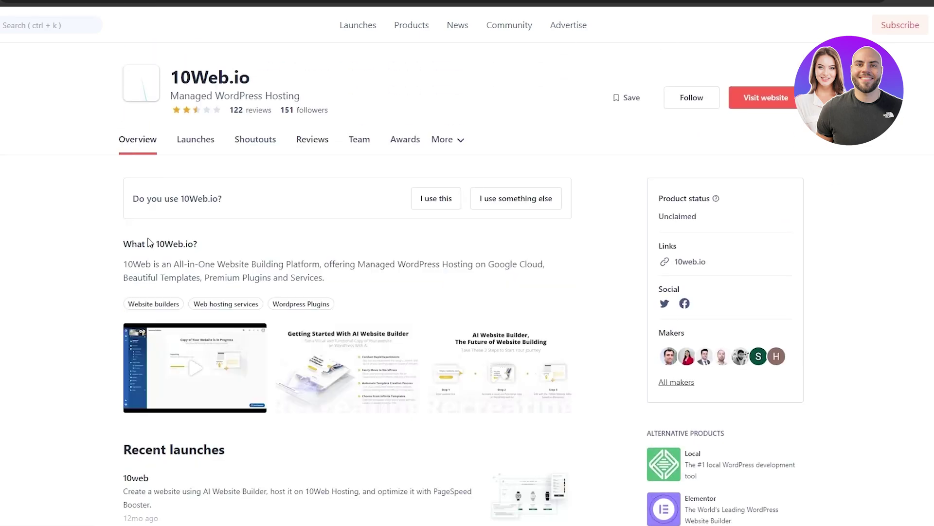
pyautogui.moveTo(126, 243); pyautogui.dragTo(215, 249)
pyautogui.click(166, 242)
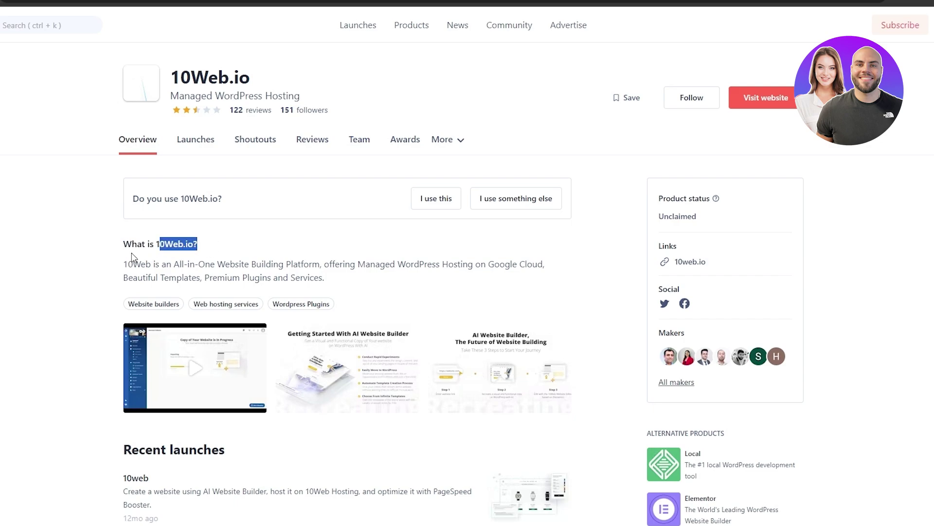
pyautogui.moveTo(128, 264); pyautogui.dragTo(152, 266)
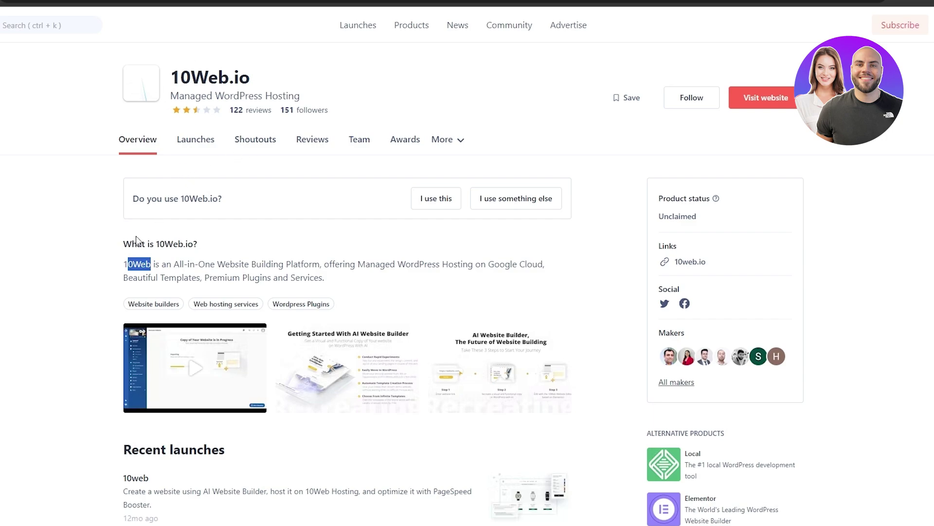
# Switch back to the Capterra page and look over the pros and cons listed for 10Web
pyautogui.scroll(-3, 138, 330)
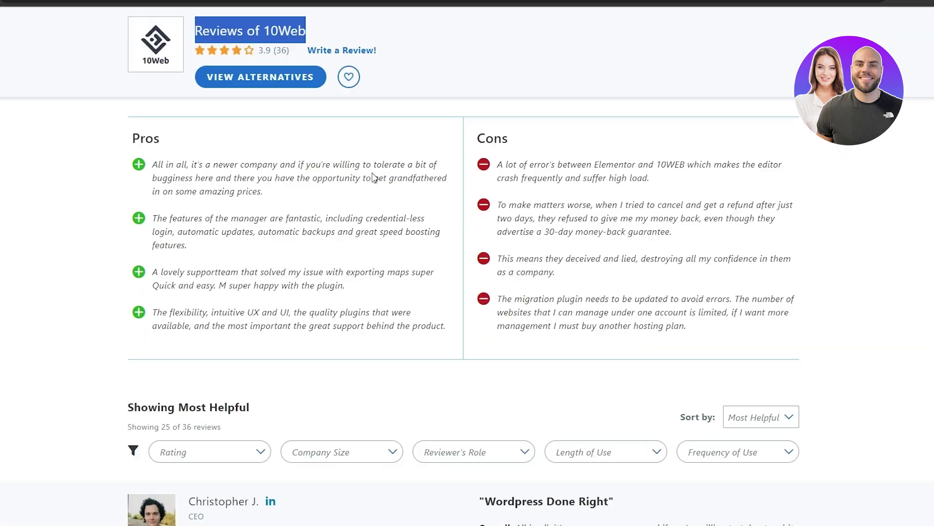
pyautogui.scroll(-1, 373, 177)
pyautogui.scroll(3, 217, 402)
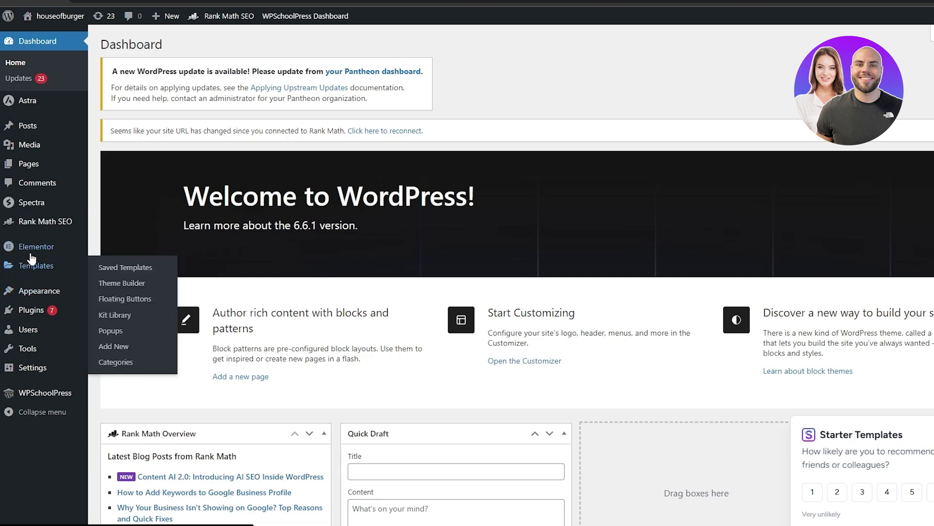
# Switch to the WordPress admin, open the Rank Math SEO dashboard and look over its modules
pyautogui.moveTo(44, 223)
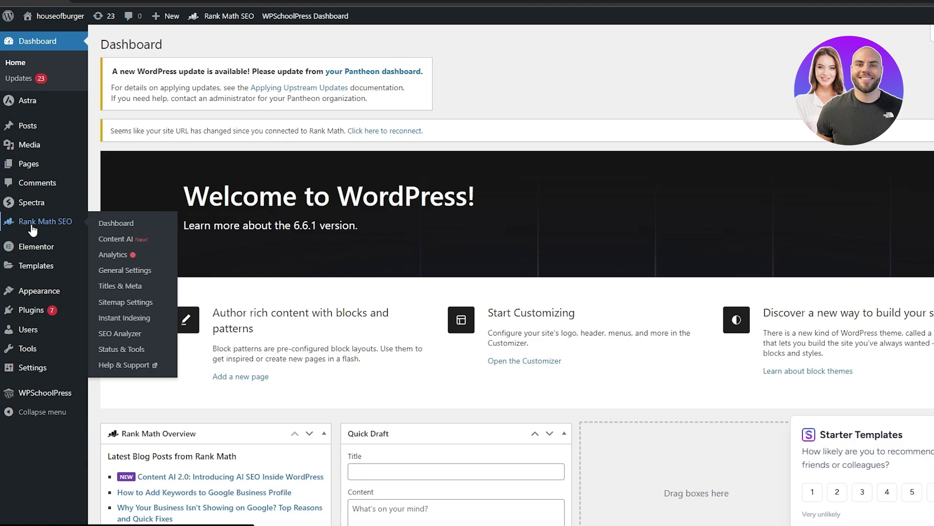
pyautogui.click(326, 227)
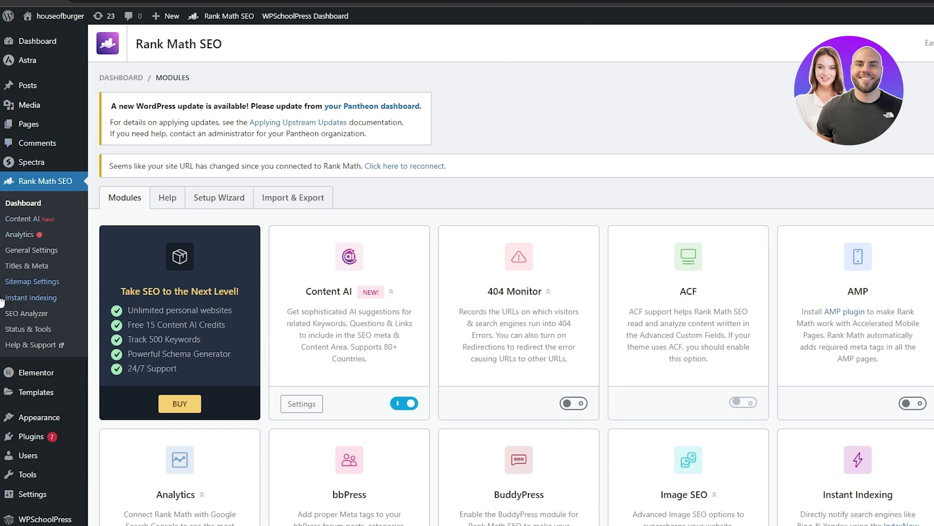
pyautogui.scroll(-2, 238, 94)
# Open the page for adding new WordPress plugins and search for "seo"
pyautogui.moveTo(21, 419)
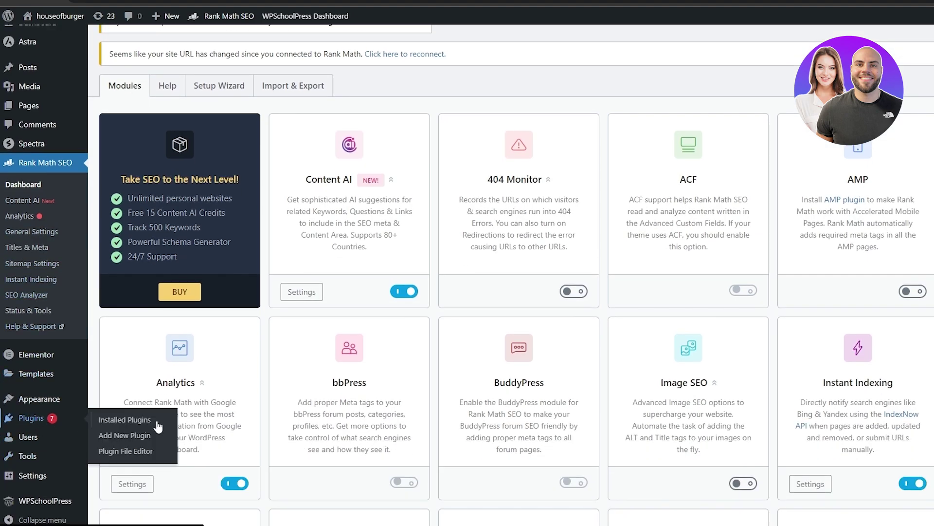
pyautogui.click(140, 437)
pyautogui.click(913, 173)
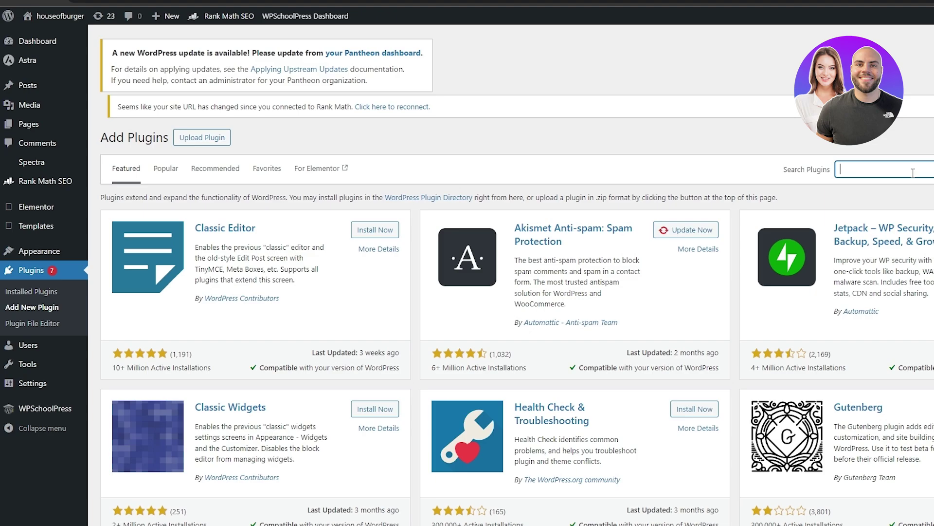
pyautogui.write('seo')
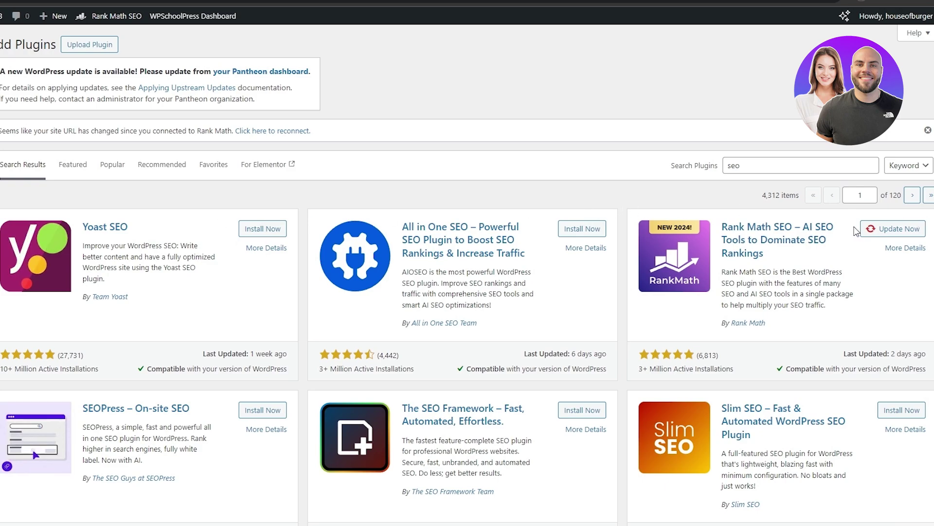
# Update the Rank Math SEO plugin, and install and activate Yoast SEO
pyautogui.click(878, 233)
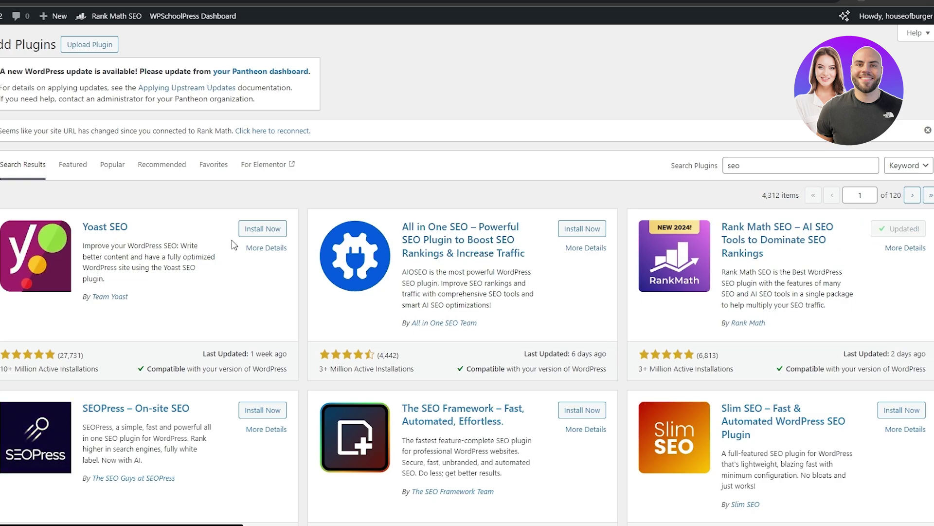
pyautogui.click(248, 232)
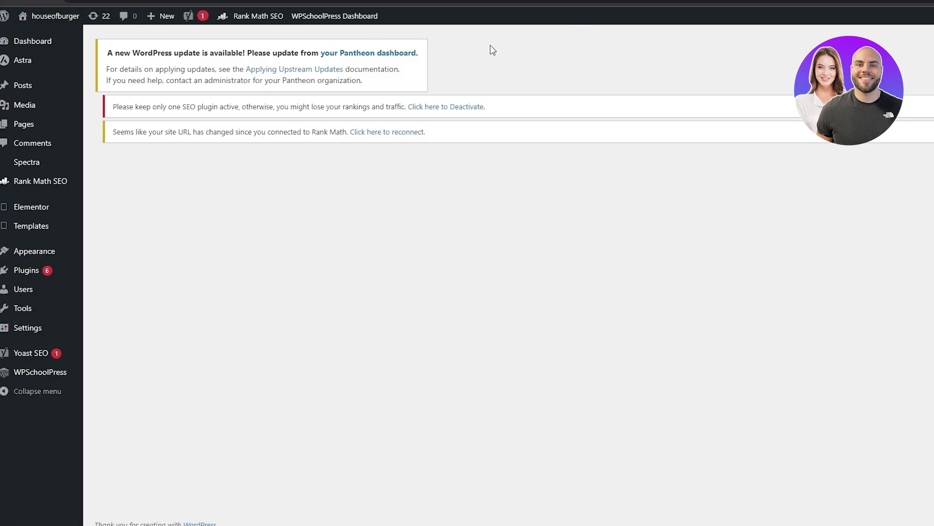
pyautogui.moveTo(226, 52)
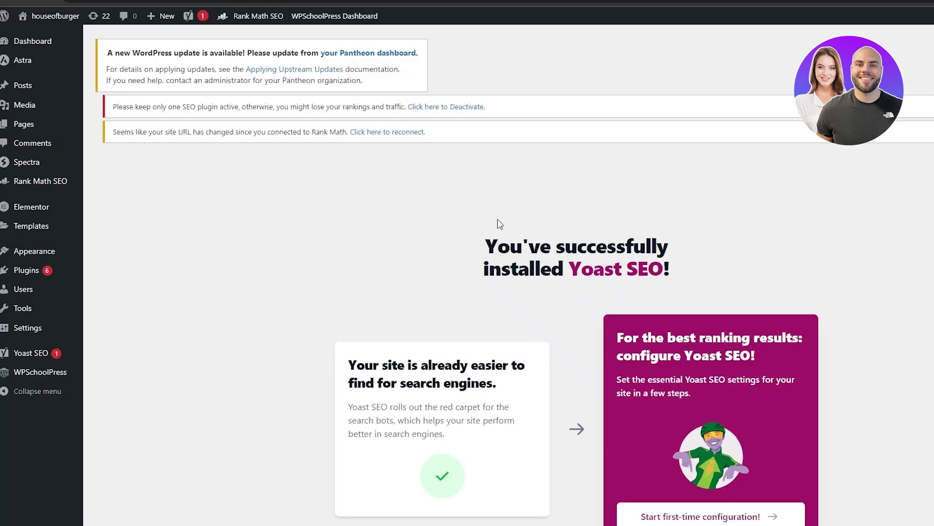
# Start the Yoast SEO first-time configuration, then view the problems listed on its general dashboard
pyautogui.scroll(-3, 497, 223)
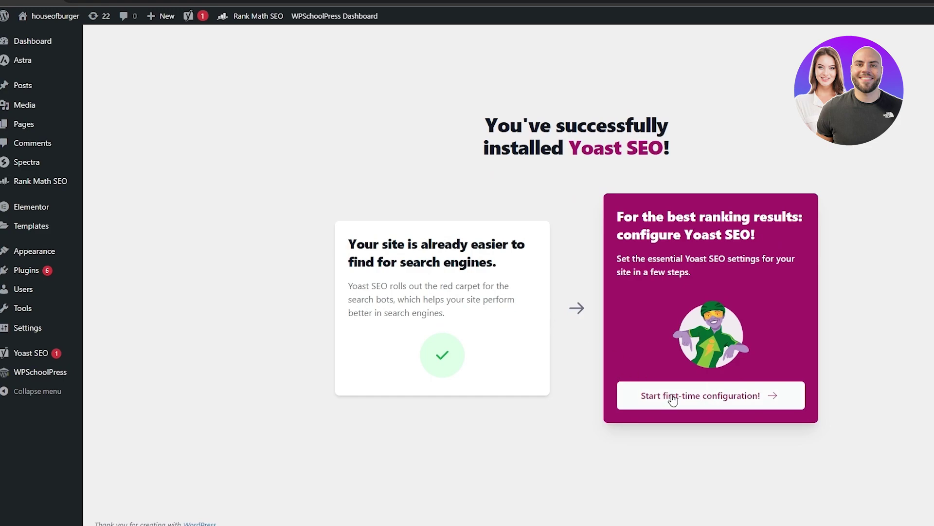
pyautogui.click(691, 397)
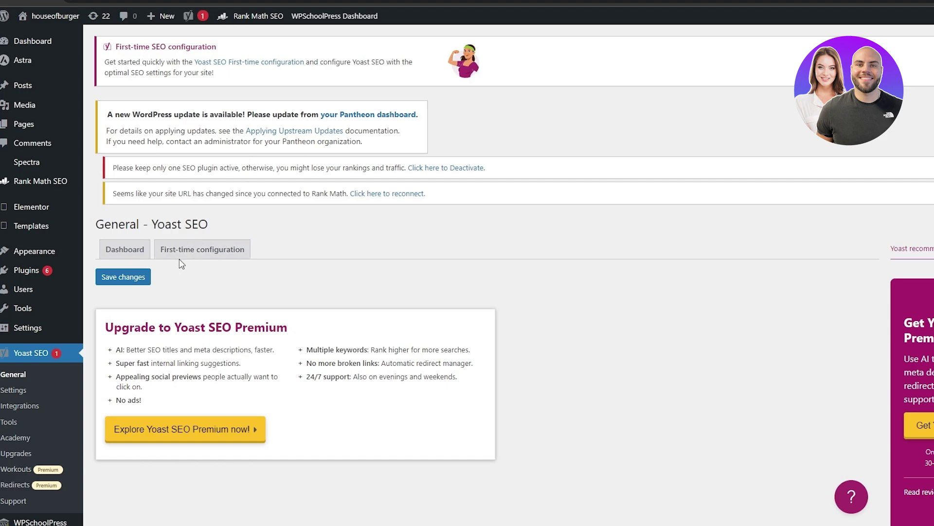
pyautogui.click(120, 258)
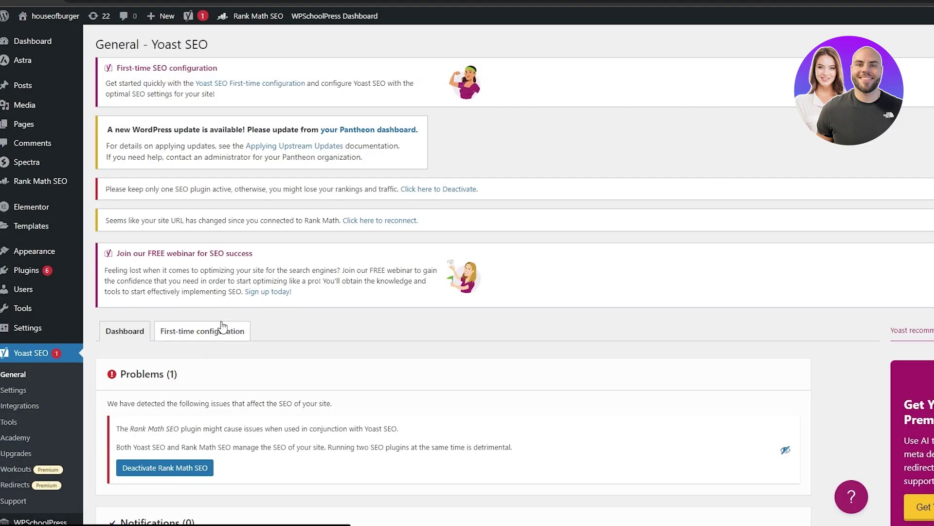
pyautogui.scroll(-5, 224, 327)
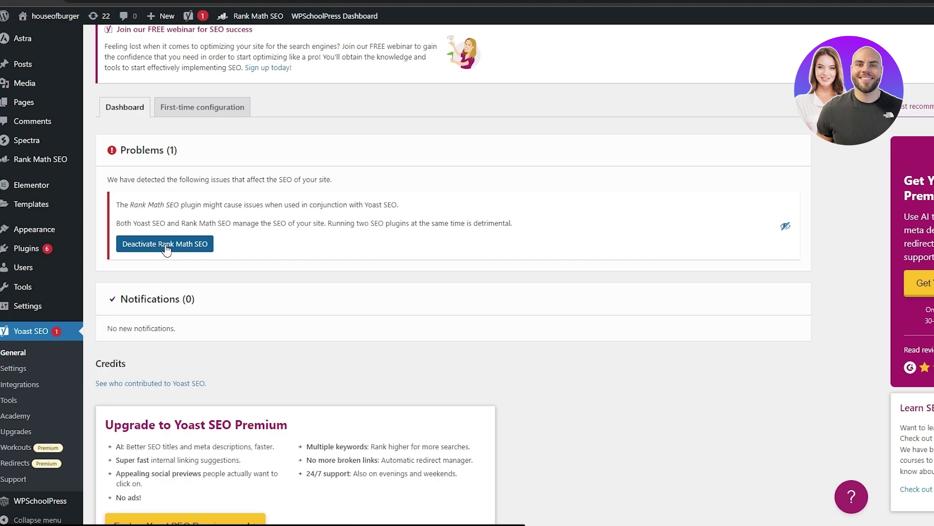
# Visit the live site and open its Home page for editing with Elementor
pyautogui.moveTo(42, 50)
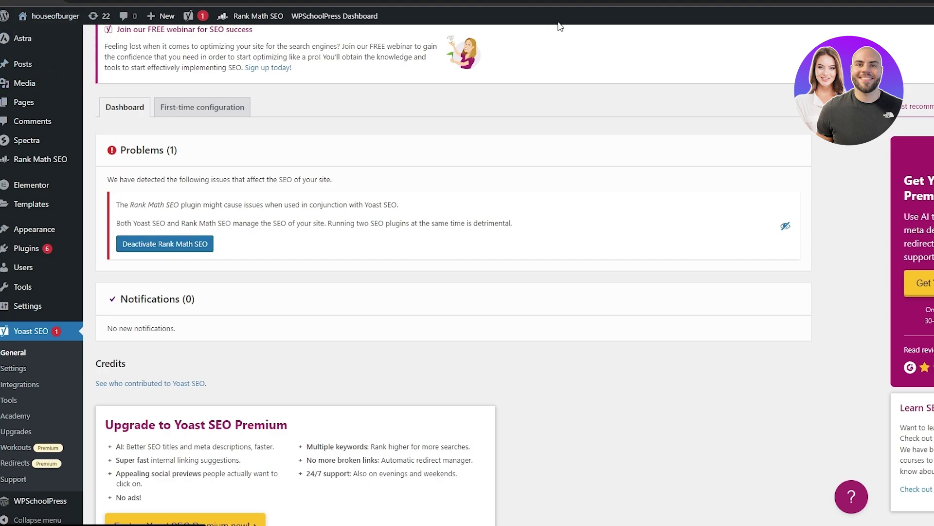
pyautogui.moveTo(43, 25)
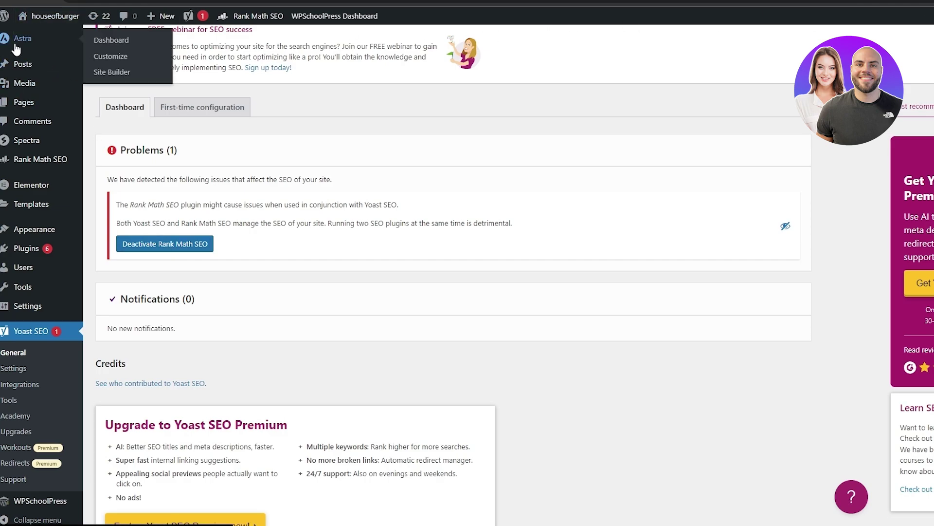
pyautogui.click(32, 36)
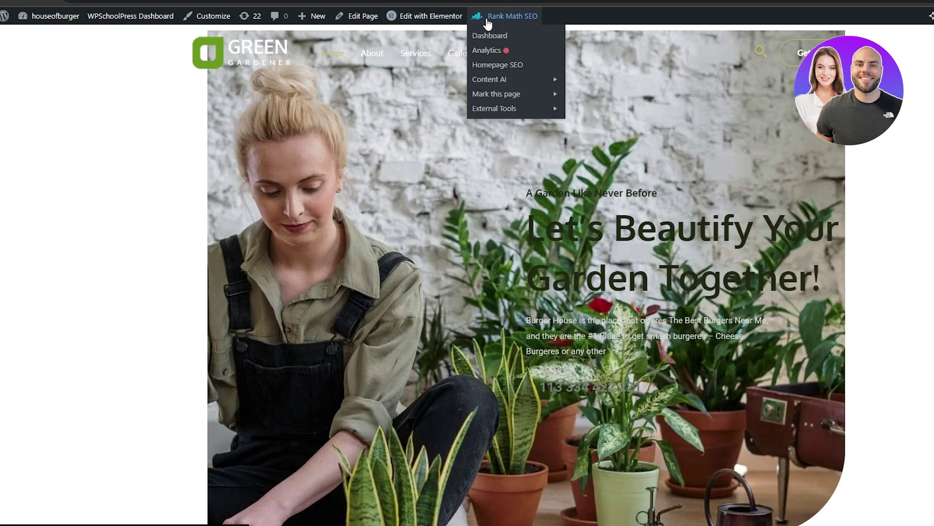
pyautogui.moveTo(451, 22)
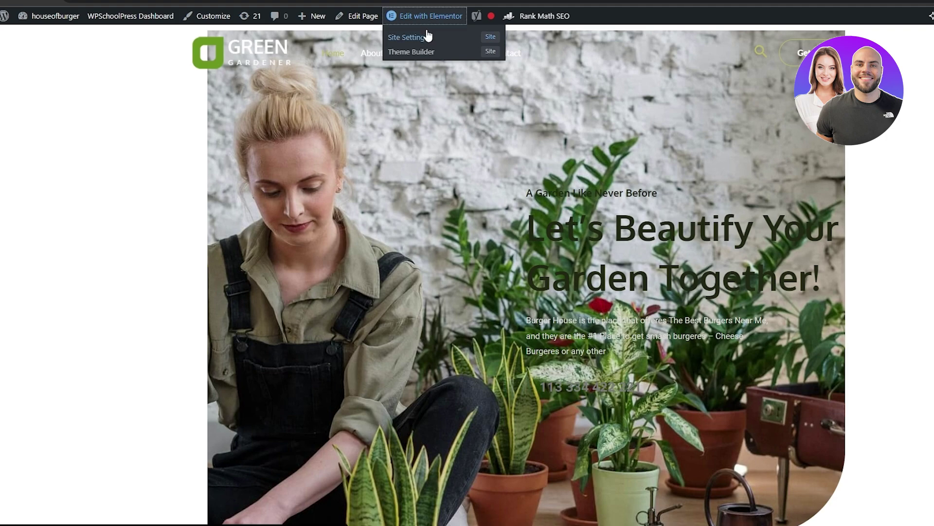
pyautogui.click(429, 16)
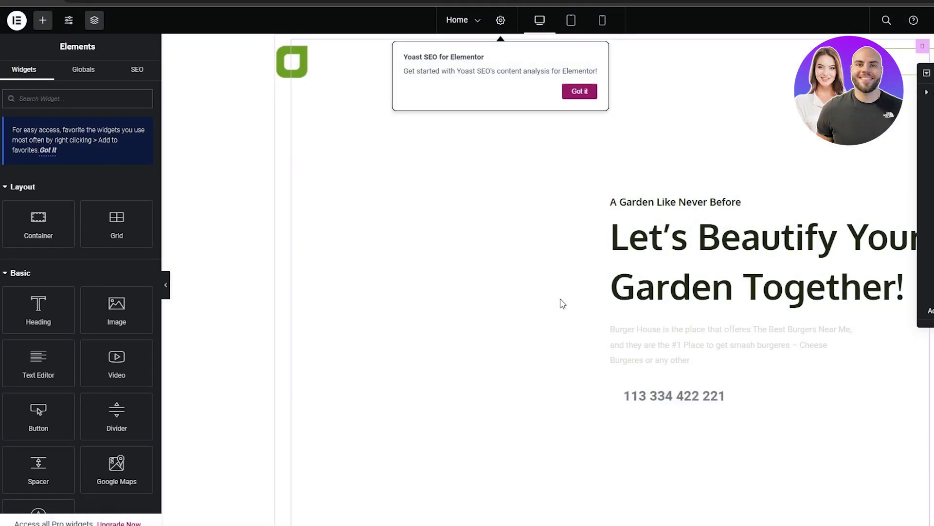
# Dismiss the Yoast SEO notice and review the Home page's SEO score, focus keyword and Basic SEO checks
pyautogui.click(580, 92)
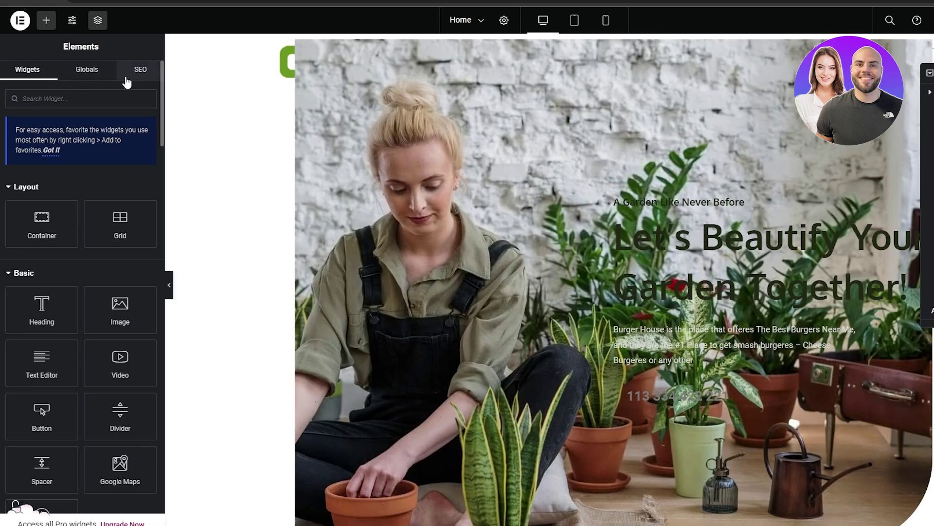
pyautogui.click(145, 71)
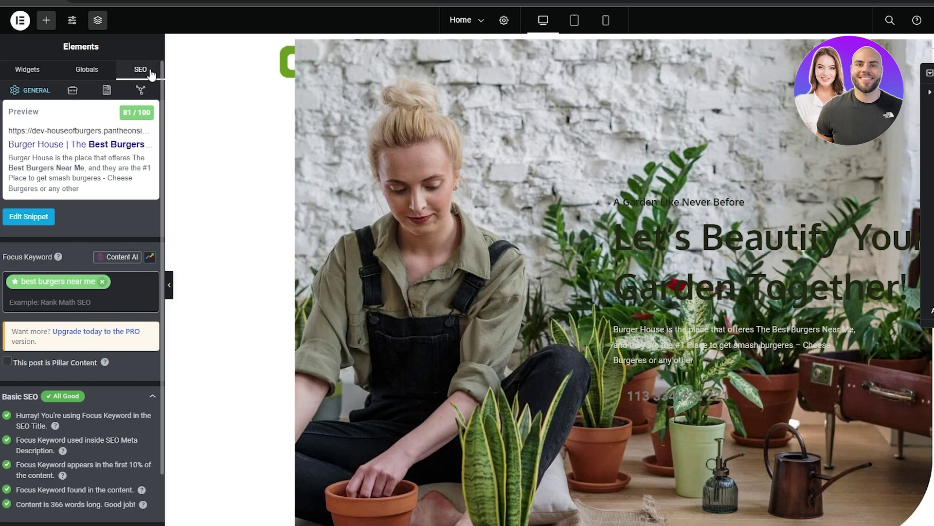
pyautogui.moveTo(125, 113); pyautogui.dragTo(145, 113)
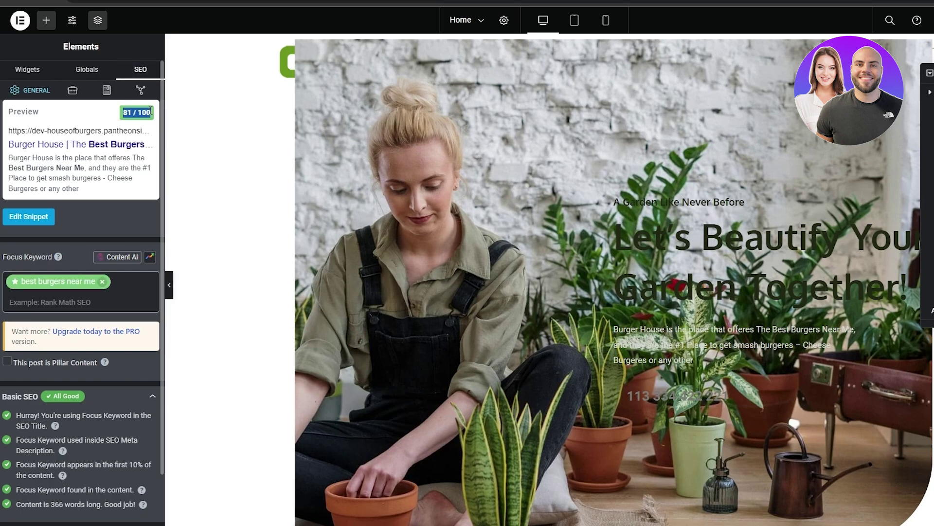
pyautogui.scroll(-1, 146, 113)
pyautogui.scroll(1, 146, 113)
pyautogui.scroll(-2, 146, 113)
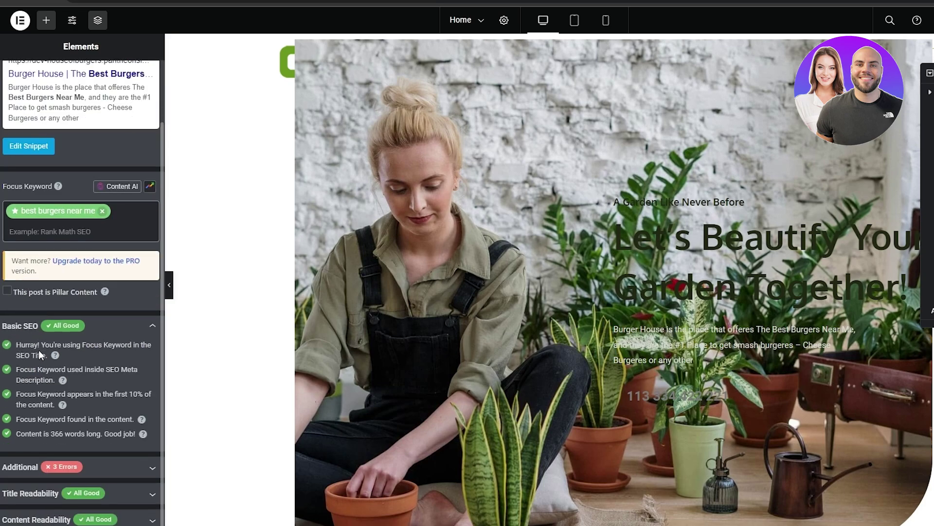
pyautogui.moveTo(114, 344); pyautogui.dragTo(54, 380)
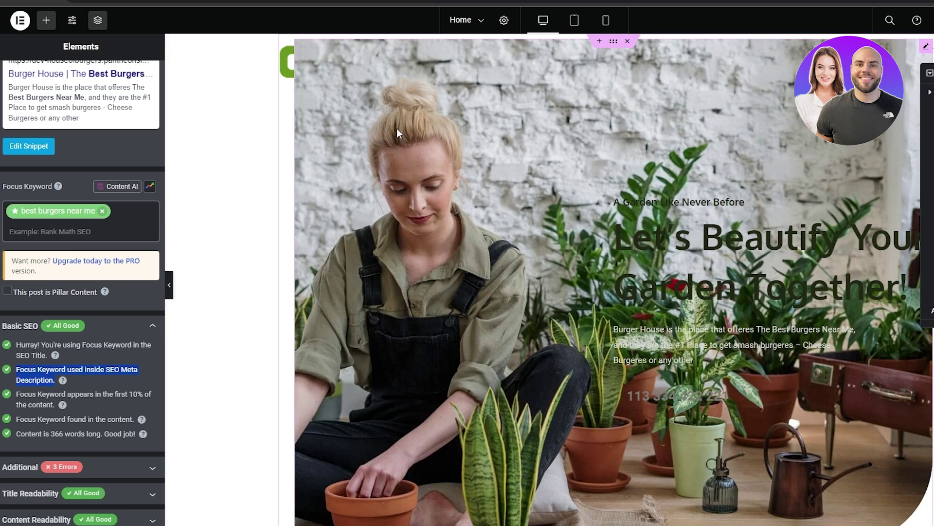
# Look through the Home page's content for the focus keyword and open the hero text for editing
pyautogui.scroll(-10, 497, 183)
pyautogui.scroll(5, 497, 186)
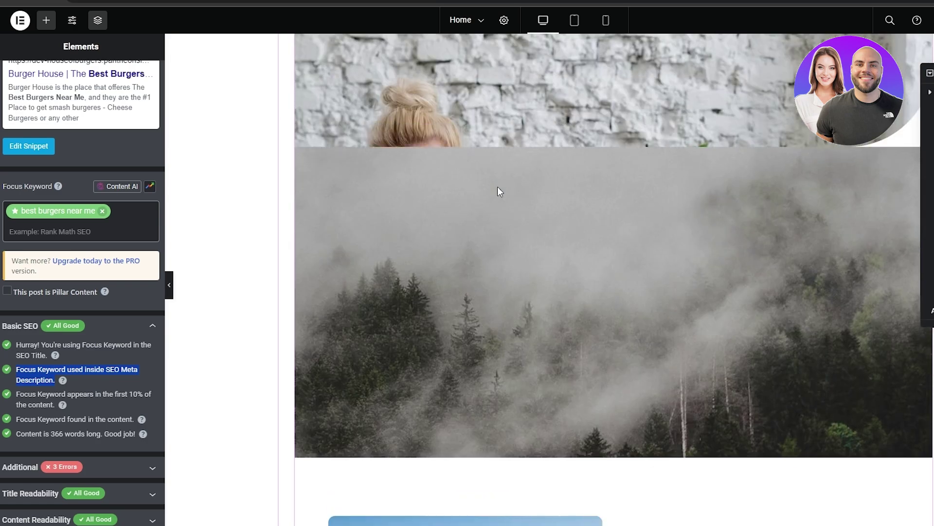
pyautogui.scroll(5, 702, 236)
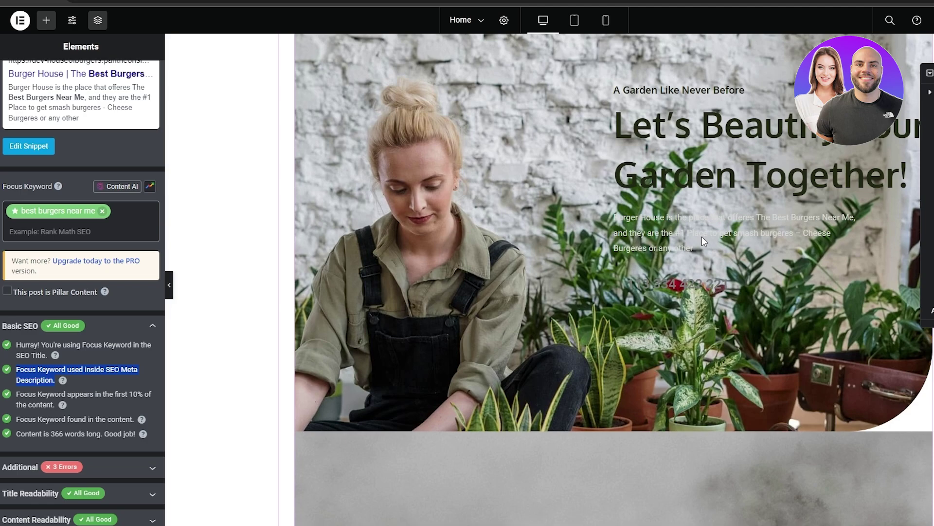
pyautogui.click(70, 366)
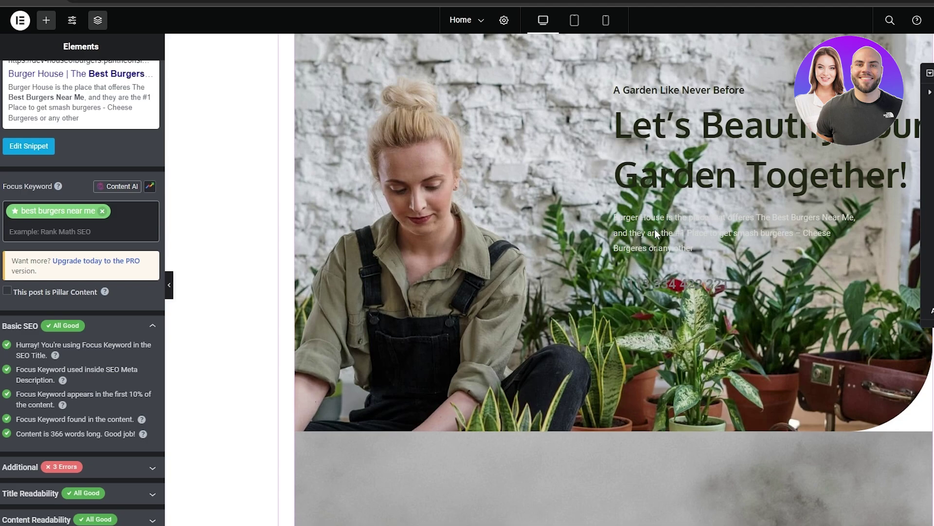
pyautogui.click(669, 222)
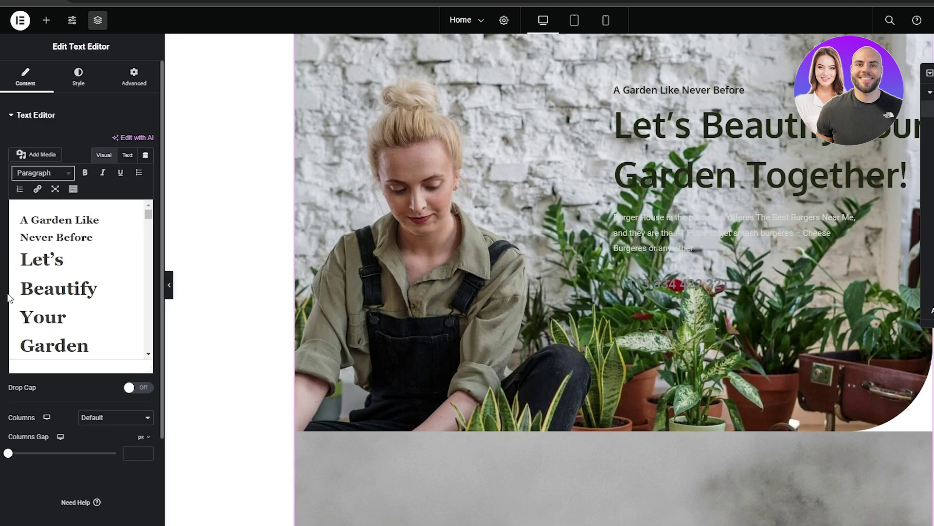
# Return to the Home page's SEO analysis and compare the first-10%-of-content check with the hero text
pyautogui.click(131, 80)
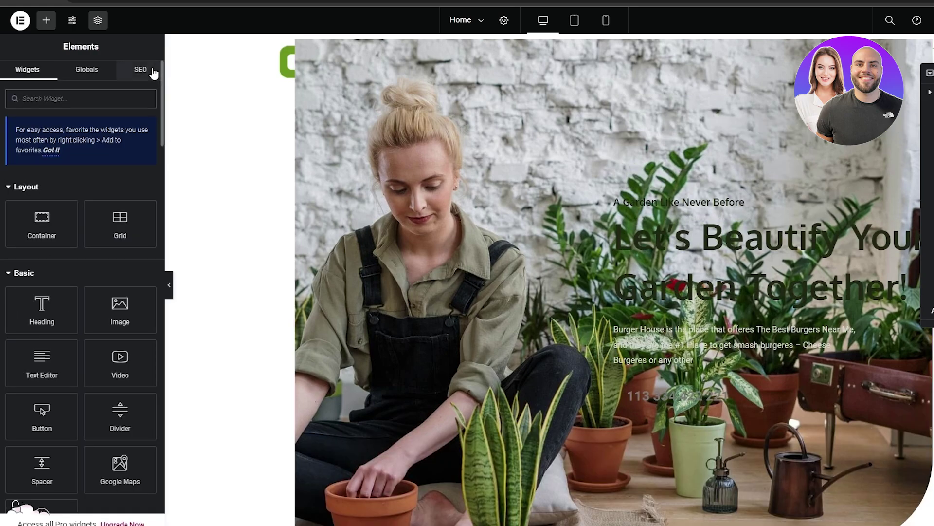
pyautogui.click(141, 69)
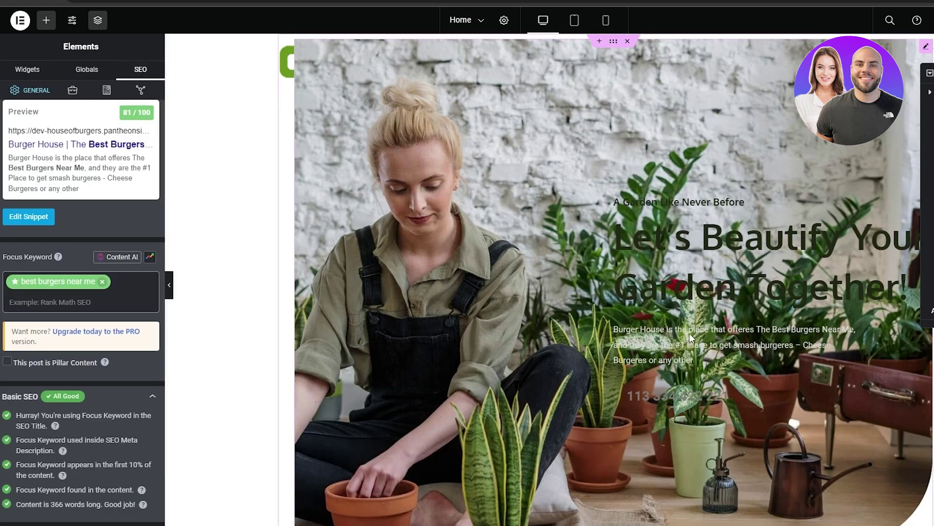
pyautogui.scroll(-1, 82, 417)
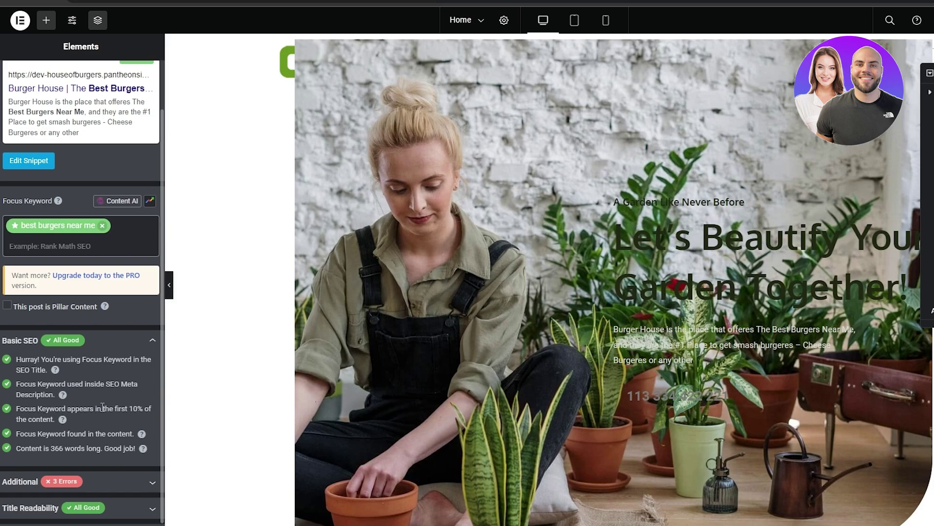
pyautogui.moveTo(103, 407); pyautogui.dragTo(133, 410)
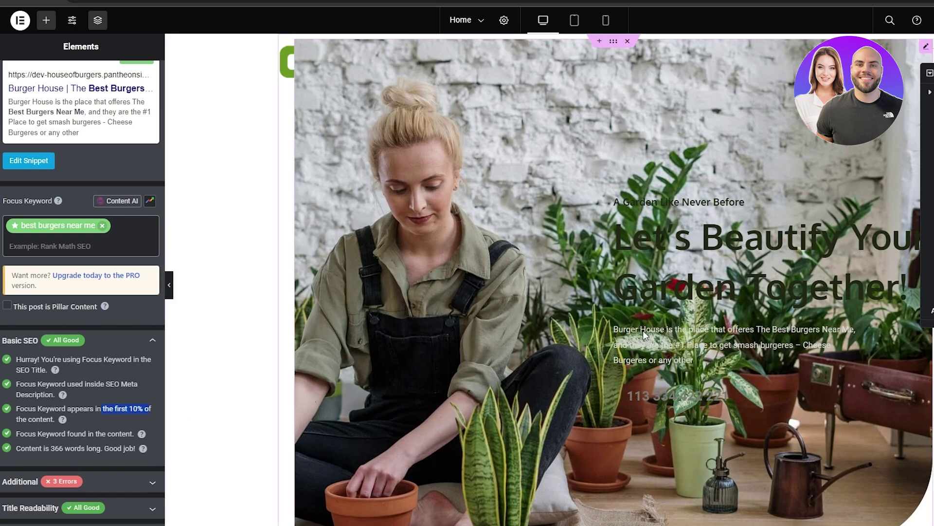
pyautogui.scroll(-1, 743, 258)
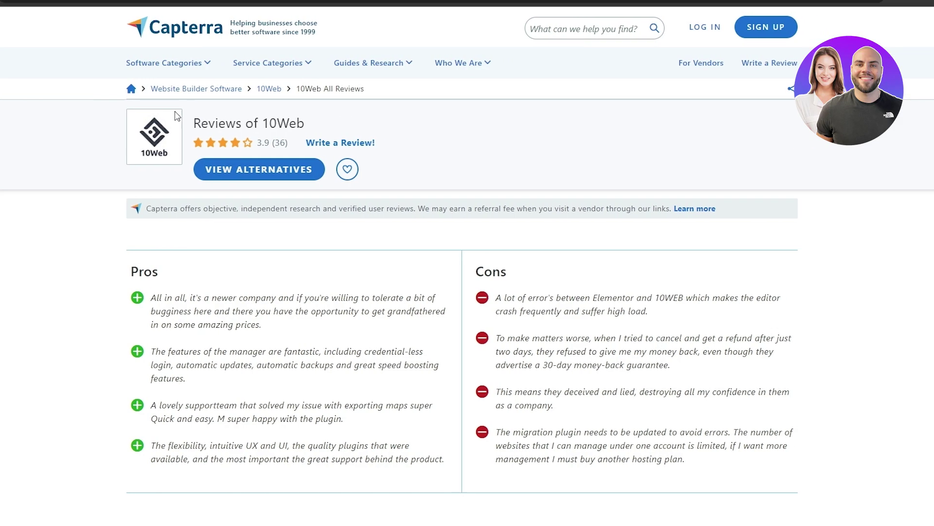
# Examine how the keyword 10Web is used on the Capterra reviews and 10Web.io product pages, and return to the Elementor SEO analysis
pyautogui.moveTo(271, 115); pyautogui.dragTo(306, 120)
pyautogui.click(240, 128)
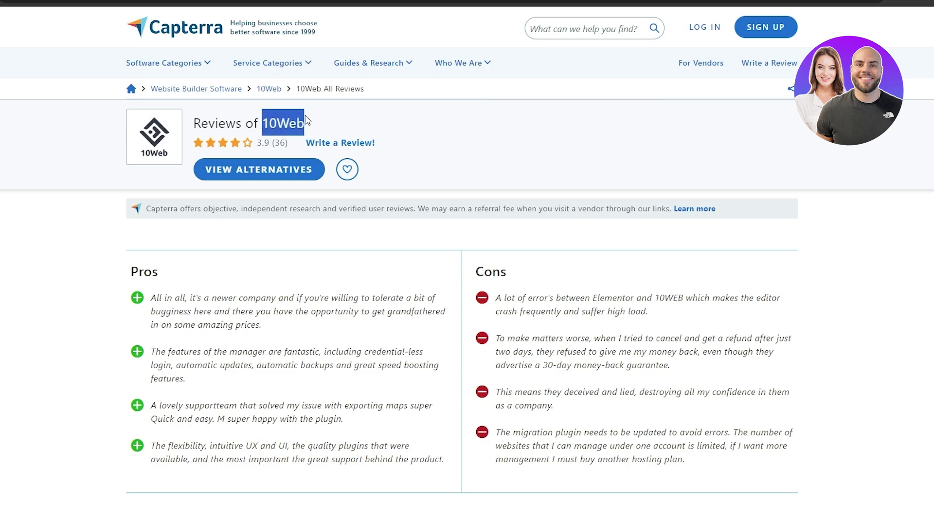
pyautogui.click(306, 120)
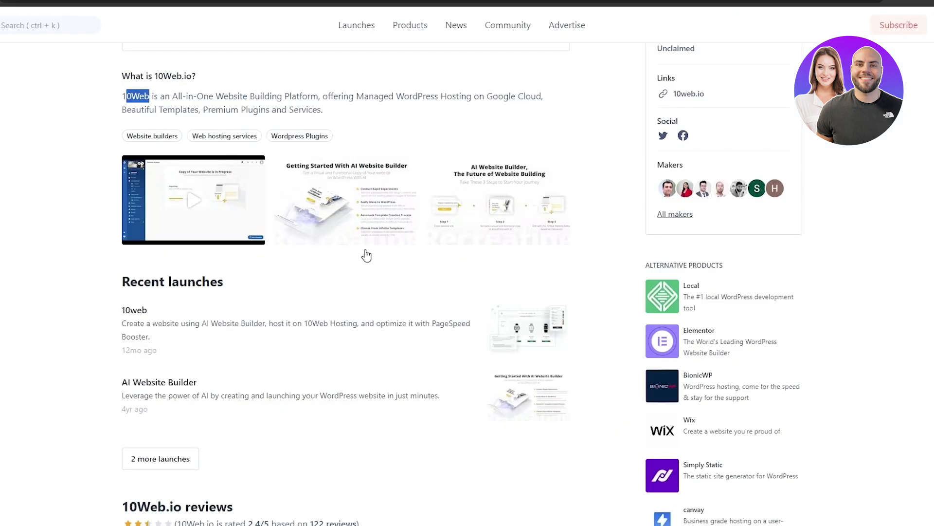
pyautogui.scroll(-2, 365, 254)
pyautogui.scroll(2, 264, 303)
pyautogui.scroll(2, 147, 95)
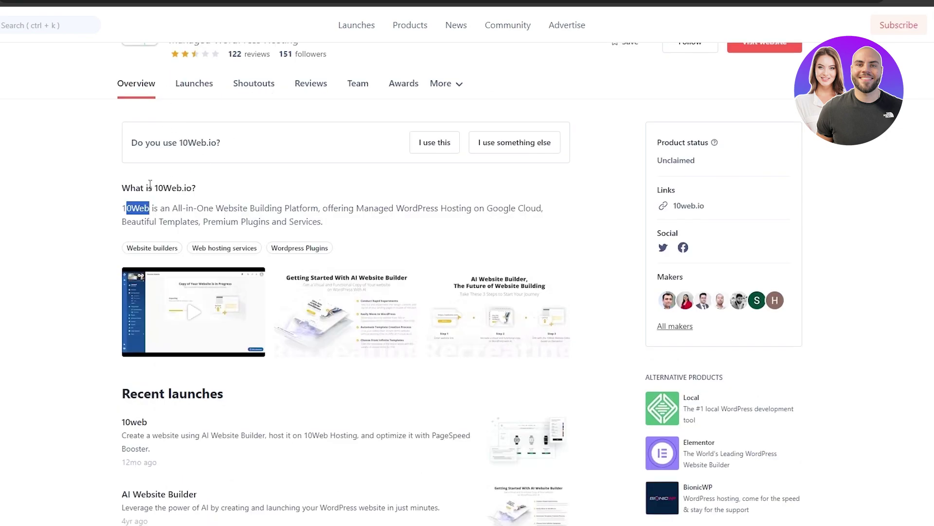
pyautogui.moveTo(163, 188); pyautogui.dragTo(184, 187)
pyautogui.moveTo(123, 208); pyautogui.dragTo(150, 208)
pyautogui.moveTo(121, 422); pyautogui.dragTo(150, 426)
pyautogui.scroll(2, 230, 467)
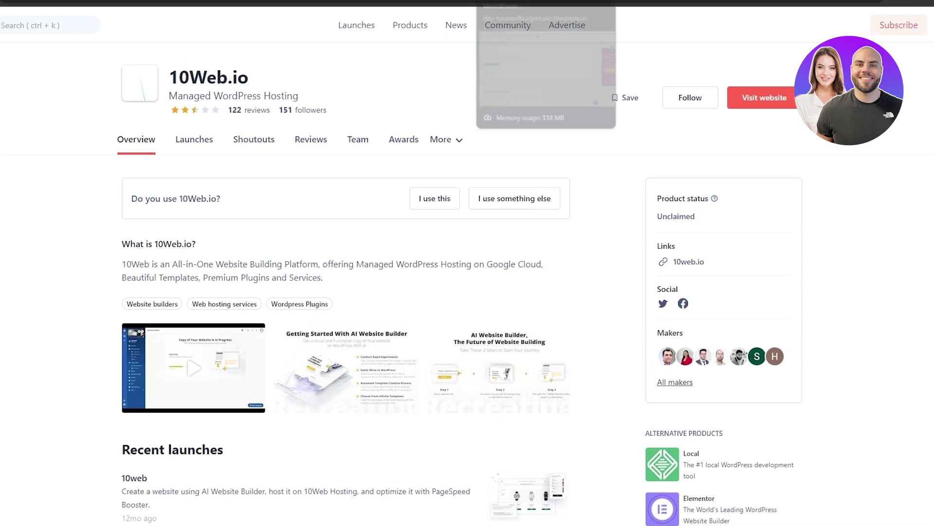
pyautogui.click(580, 3)
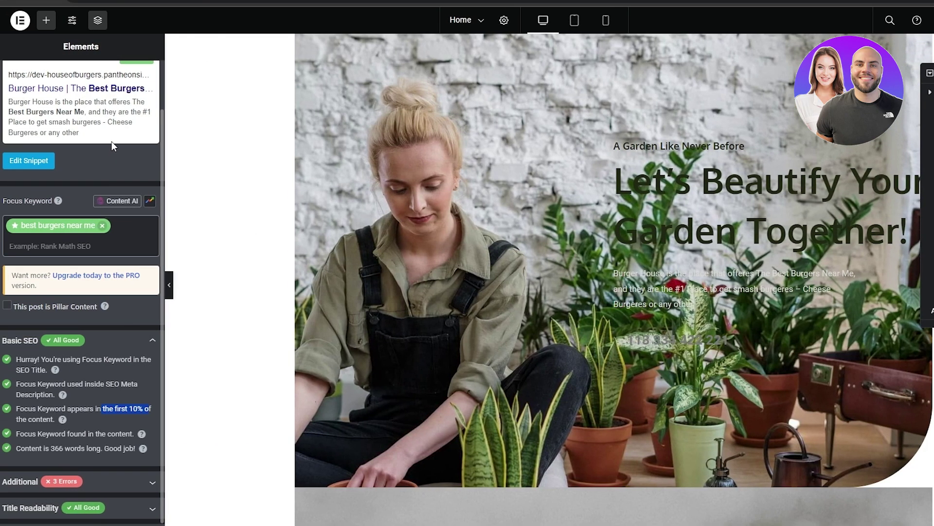
pyautogui.scroll(1, 123, 115)
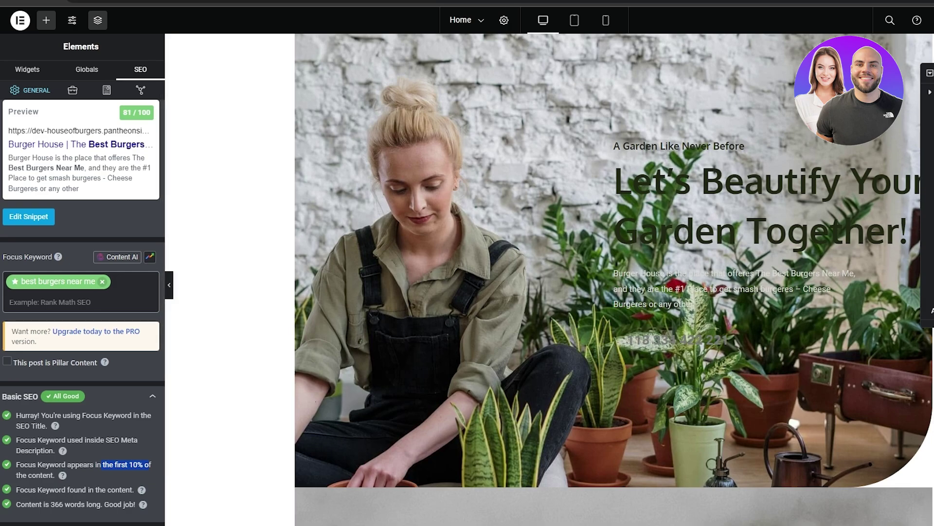
# Switch to Semrush's Keyword Magic Tool, search for "burger house" and compare the keywords' volume, difficulty and intent
pyautogui.hotkey('ctrl', 't')
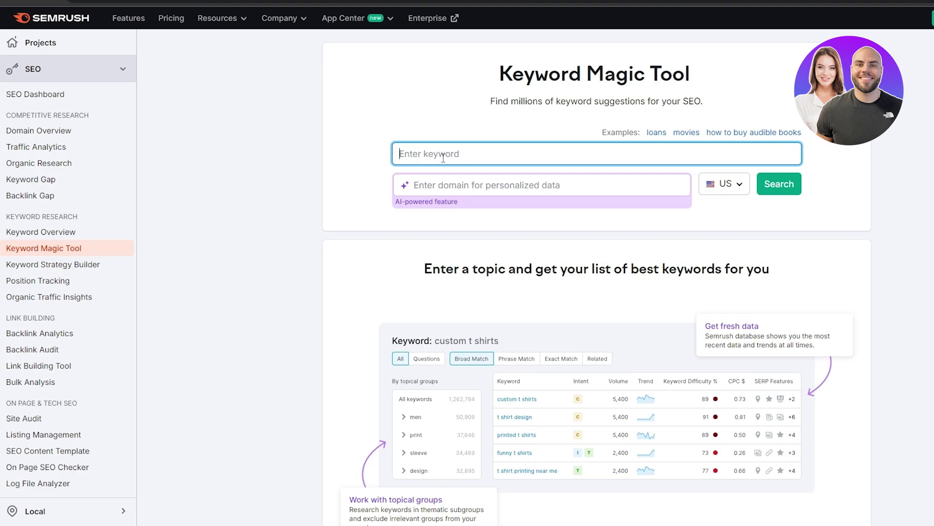
pyautogui.write('burger house')
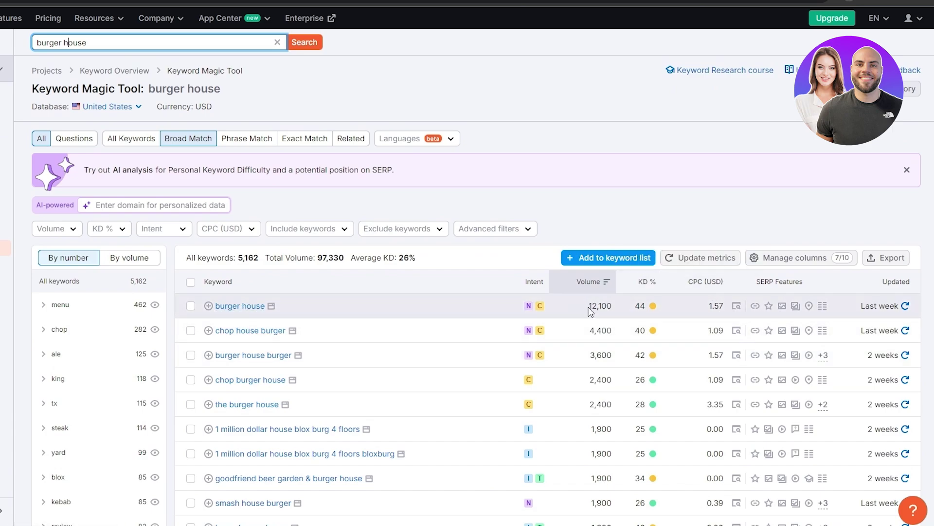
pyautogui.moveTo(591, 306); pyautogui.dragTo(613, 305)
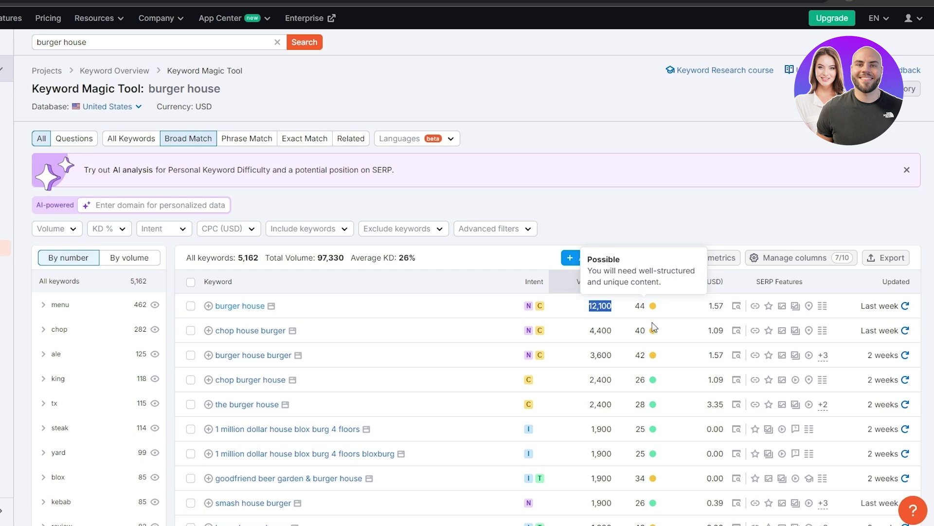
pyautogui.moveTo(645, 313)
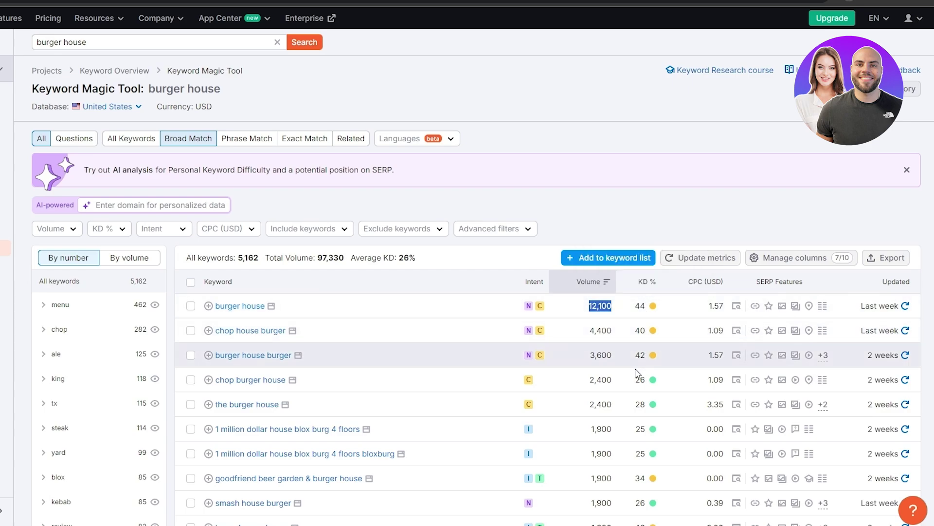
pyautogui.moveTo(648, 385)
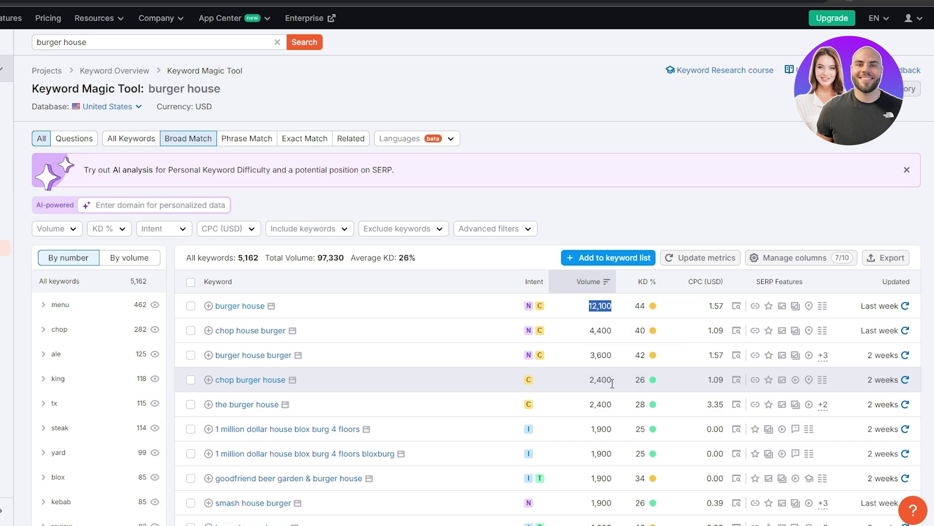
pyautogui.moveTo(608, 380); pyautogui.dragTo(598, 379)
pyautogui.moveTo(527, 385)
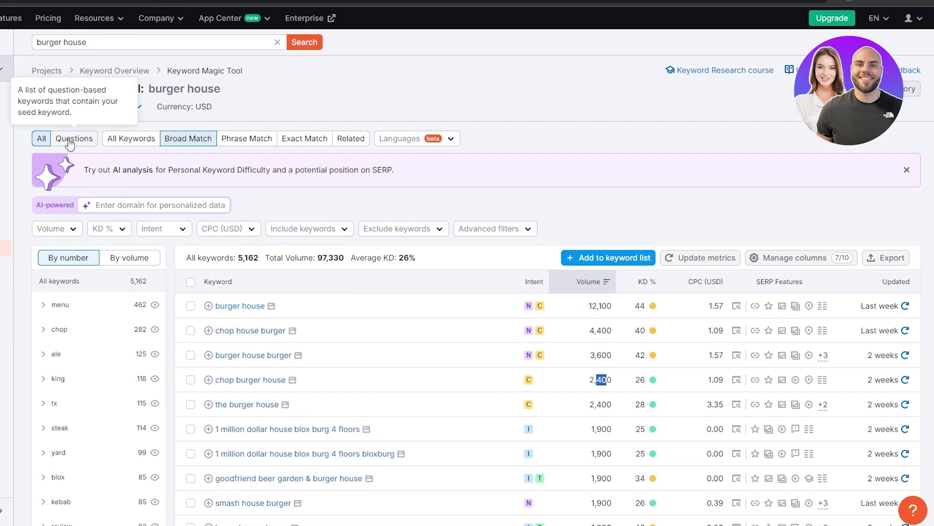
# View the question-based keywords, search for "best burgers near me" and show all matching keywords
pyautogui.click(71, 138)
pyautogui.click(107, 44)
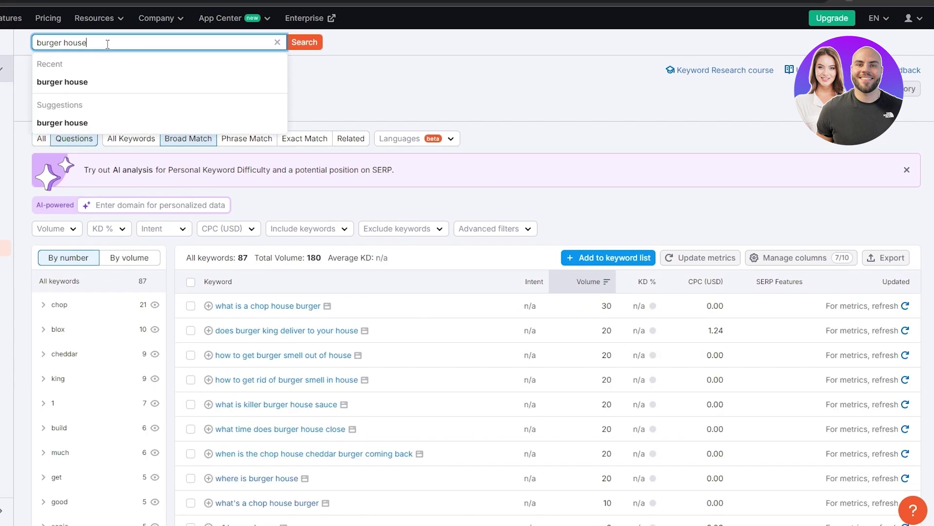
pyautogui.hotkey('ctrl', 'a')
pyautogui.write('best burgers')
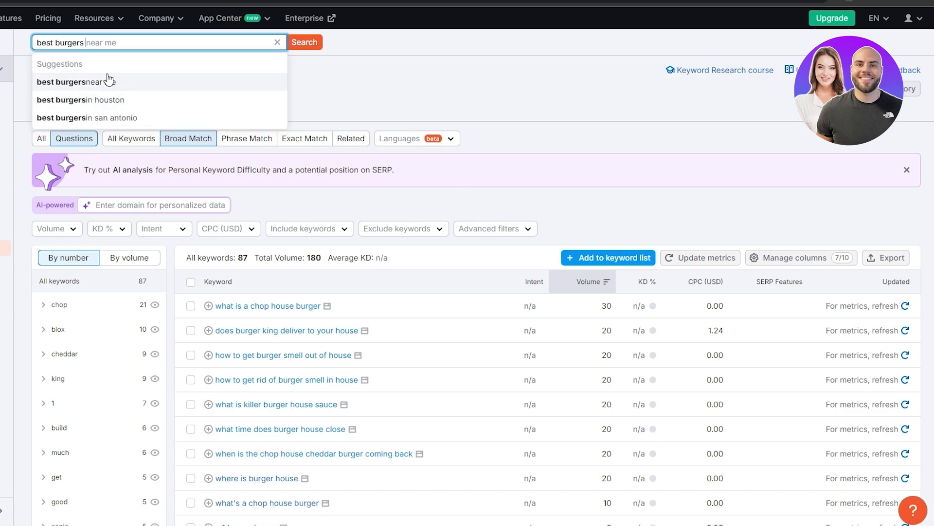
pyautogui.press('Return')
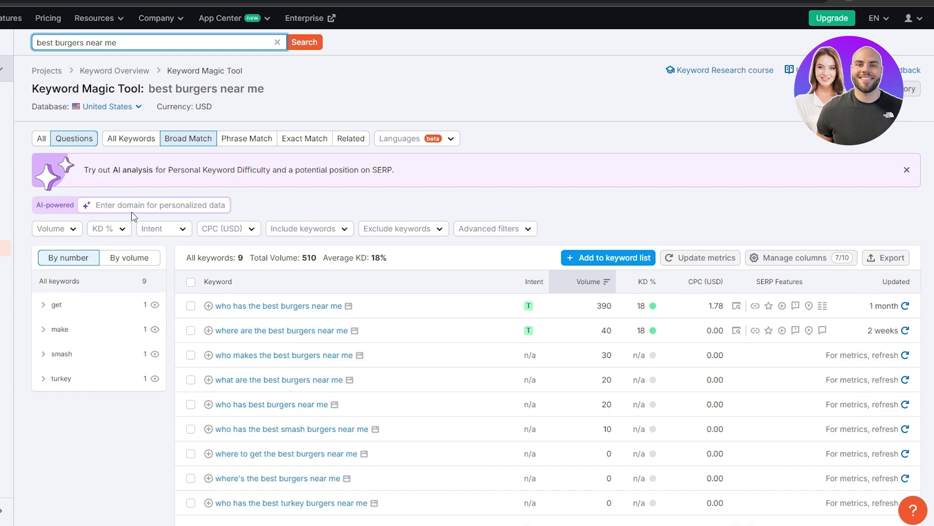
pyautogui.click(41, 138)
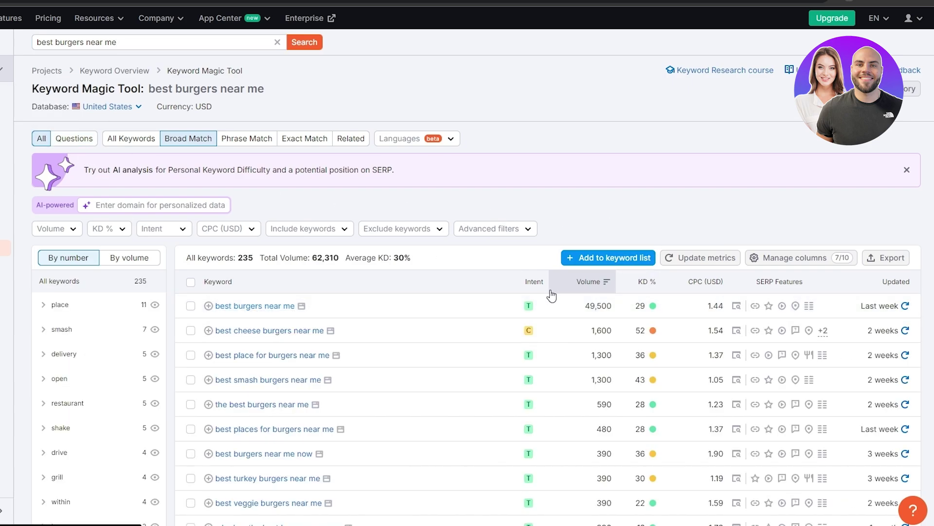
# Check the search volume, keyword difficulty and intent of "best burgers near me"
pyautogui.moveTo(588, 302); pyautogui.dragTo(613, 306)
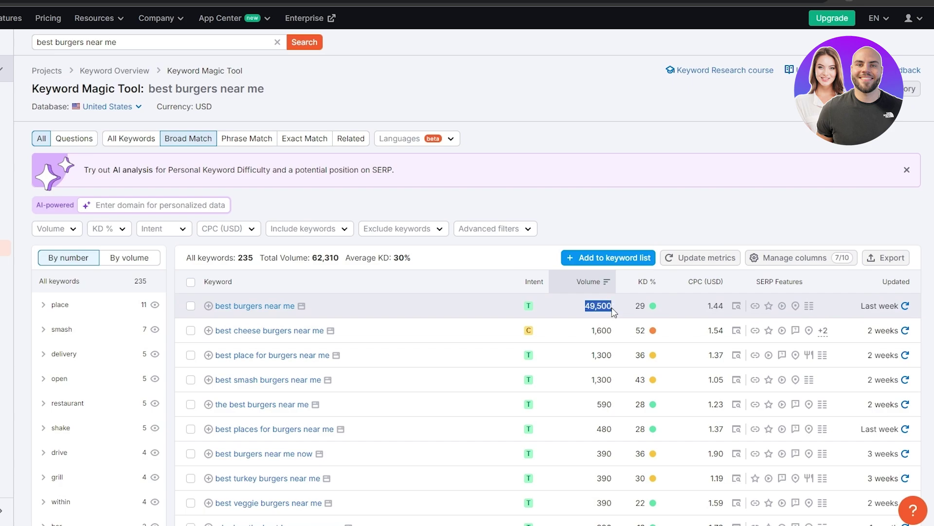
pyautogui.moveTo(635, 306); pyautogui.dragTo(647, 309)
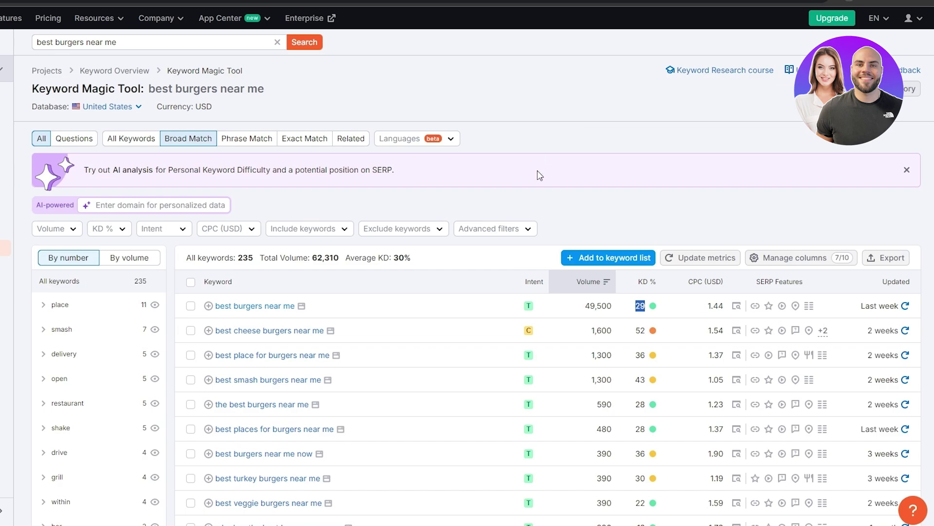
pyautogui.moveTo(528, 312)
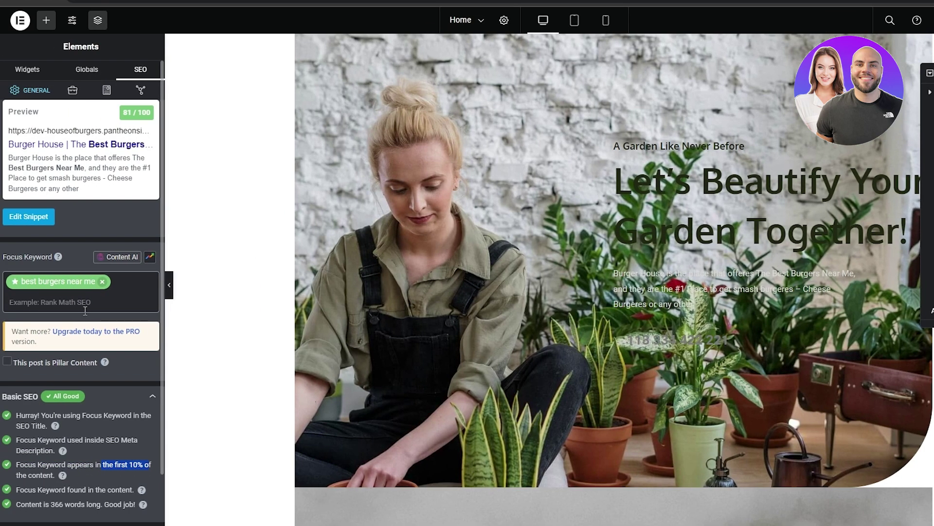
# Switch back to the Elementor editor and review the Basic SEO check for the focus keyword in the content
pyautogui.scroll(-2, 48, 197)
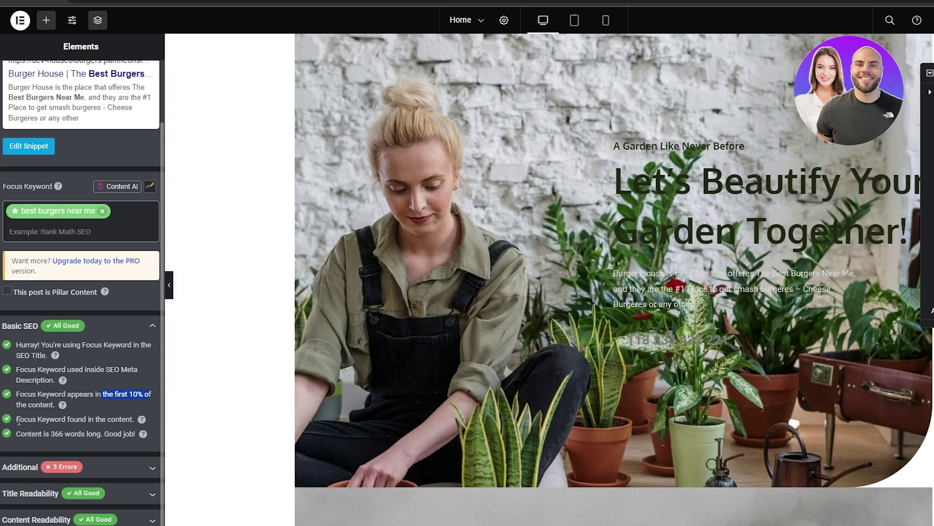
pyautogui.moveTo(18, 421); pyautogui.dragTo(126, 427)
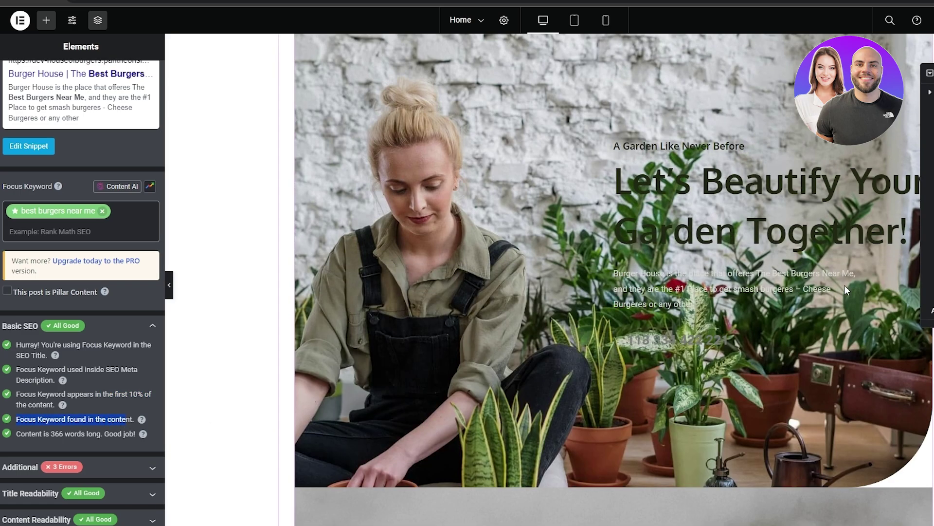
# Open the hero paragraph's text editor content and check the alternative text in the forest image's details
pyautogui.scroll(-1, 438, 268)
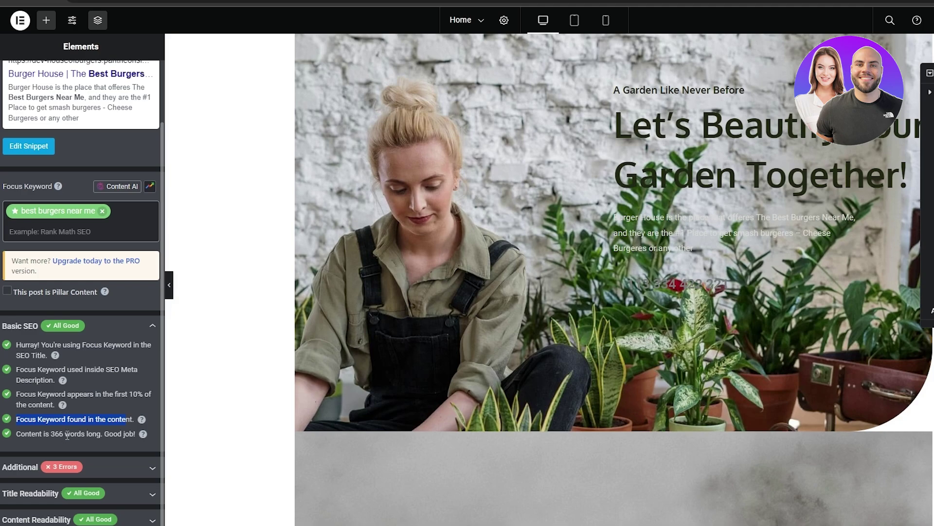
pyautogui.click(396, 302)
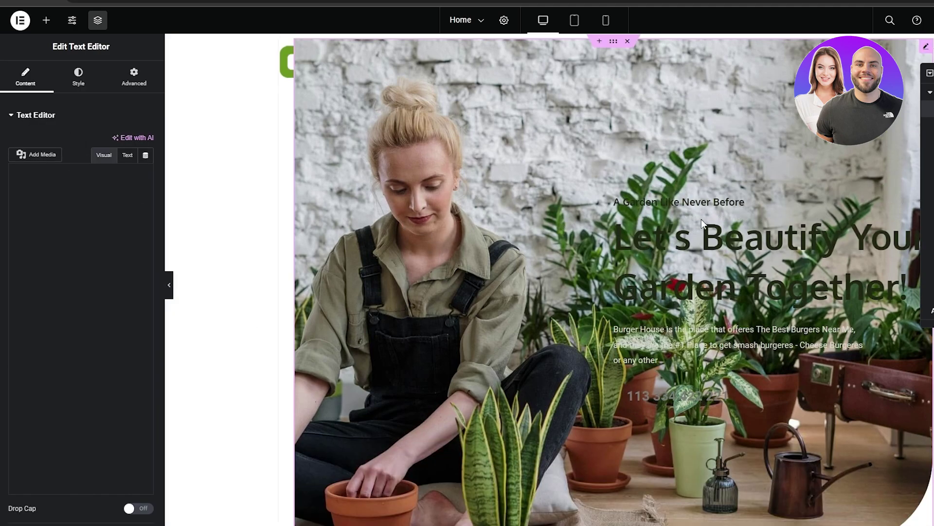
pyautogui.scroll(-1, 52, 230)
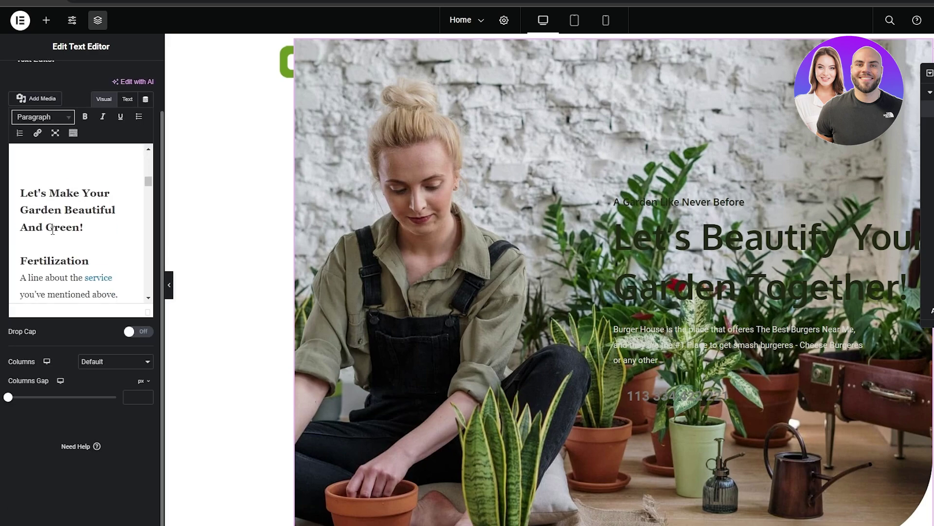
pyautogui.scroll(-5, 53, 229)
pyautogui.click(51, 240)
pyautogui.scroll(3, 51, 240)
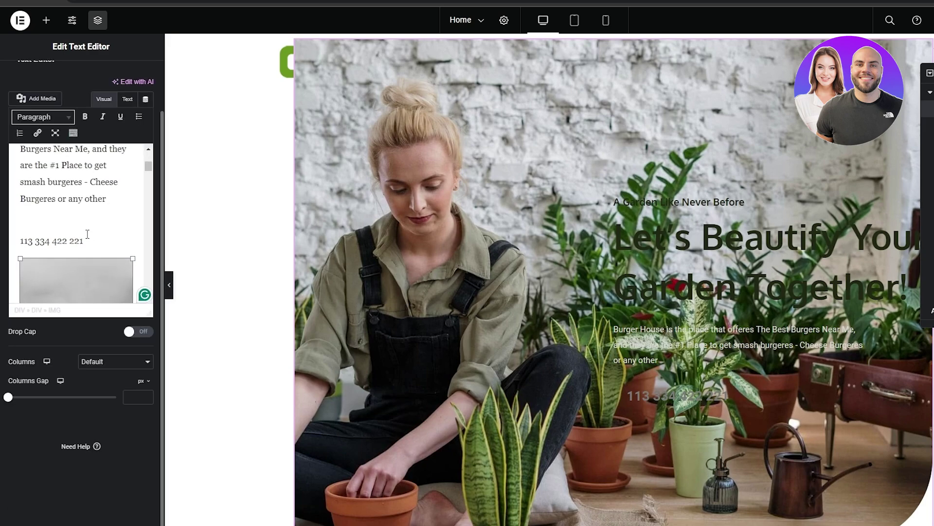
pyautogui.scroll(-3, 51, 284)
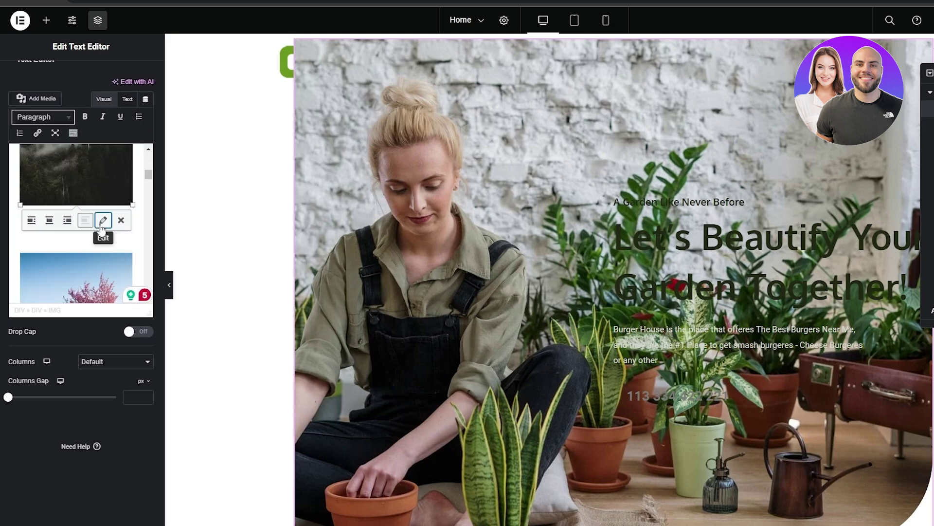
pyautogui.click(100, 217)
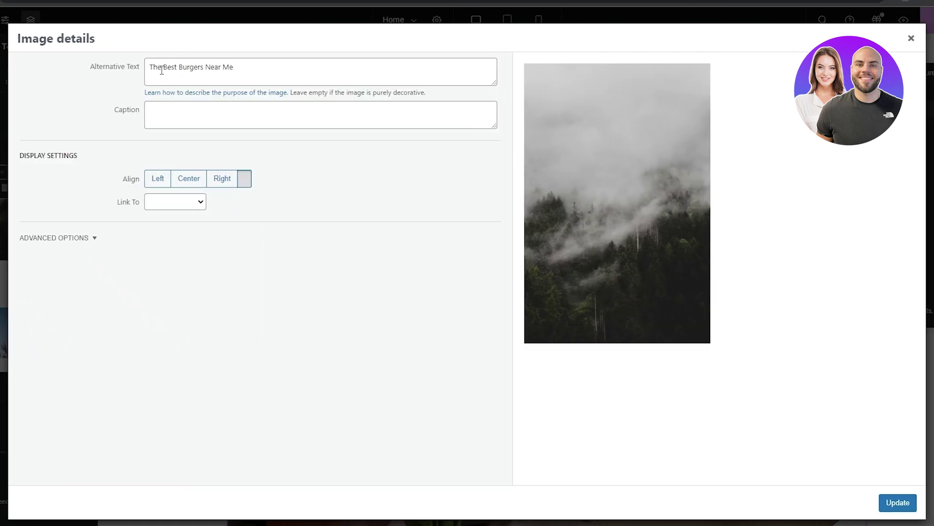
pyautogui.moveTo(157, 70); pyautogui.dragTo(248, 70)
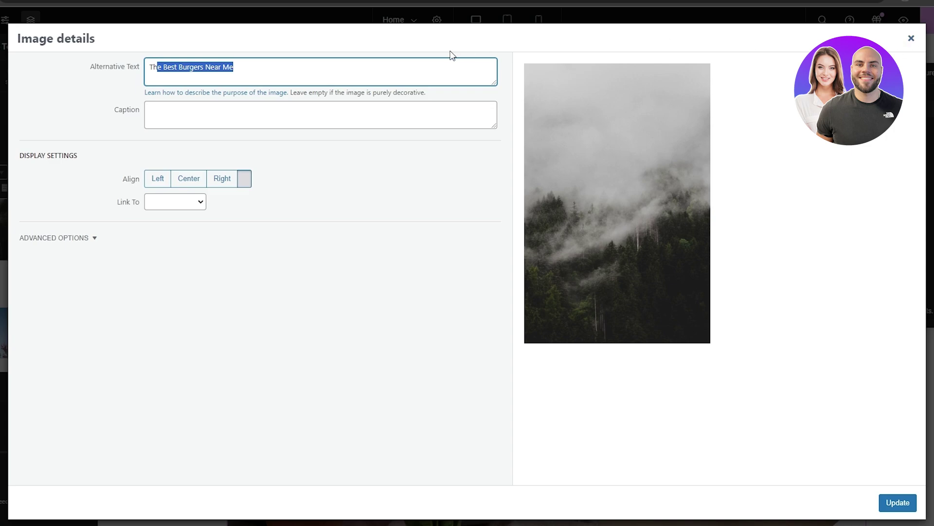
pyautogui.click(912, 38)
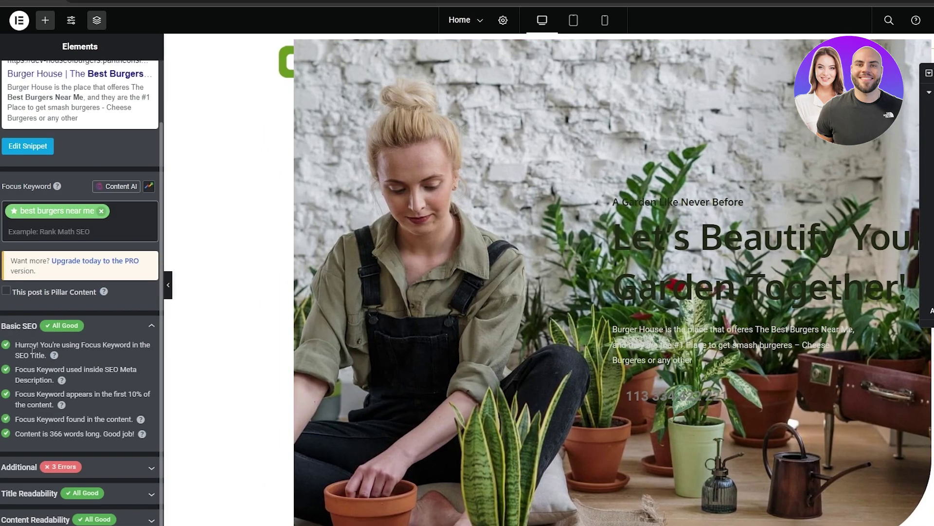
# Expand the Additional SEO checks and review the subheading, image alt and keyword density items along with the overall score
pyautogui.click(137, 473)
pyautogui.scroll(-3, 45, 450)
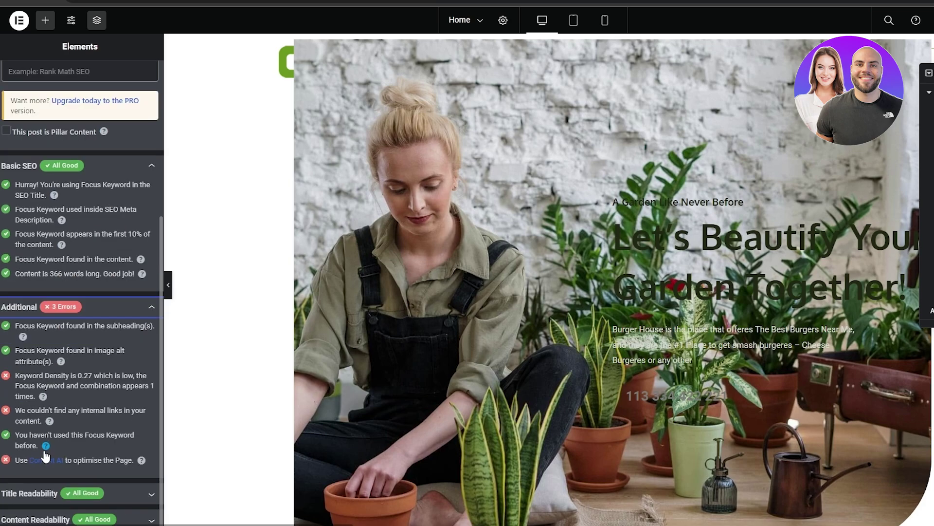
pyautogui.moveTo(21, 323); pyautogui.dragTo(101, 325)
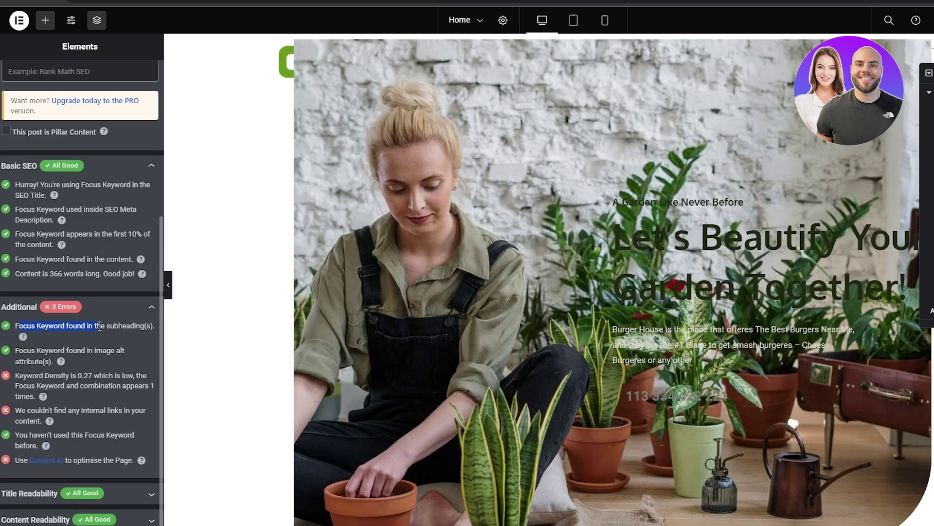
pyautogui.click(102, 325)
pyautogui.moveTo(28, 350); pyautogui.dragTo(126, 350)
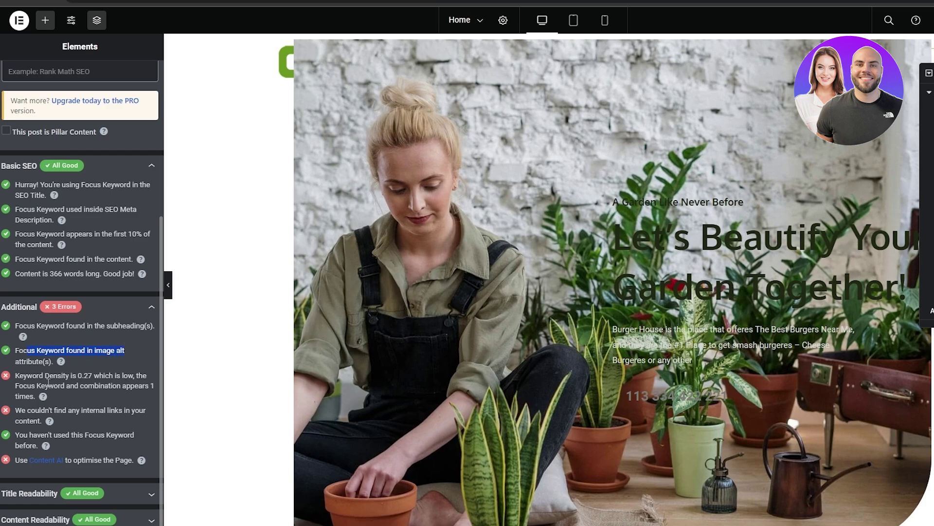
pyautogui.moveTo(27, 377); pyautogui.dragTo(33, 396)
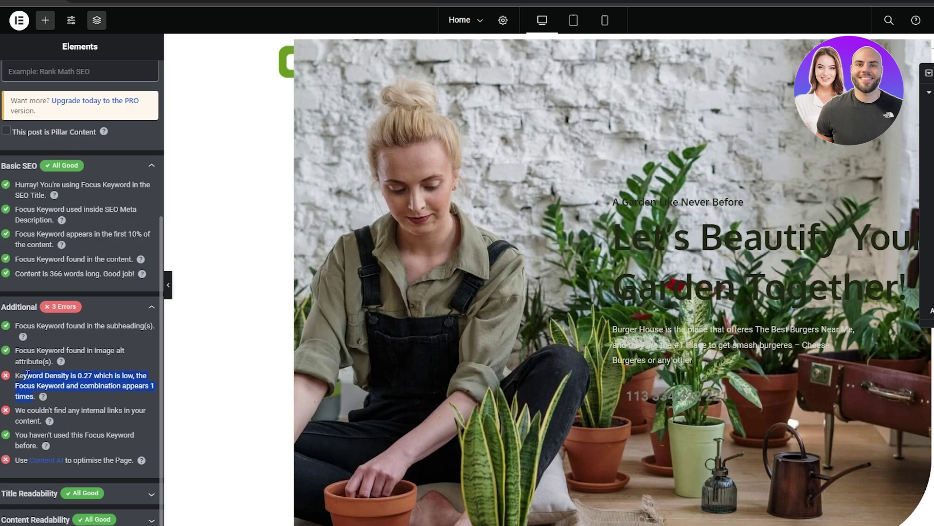
pyautogui.click(27, 374)
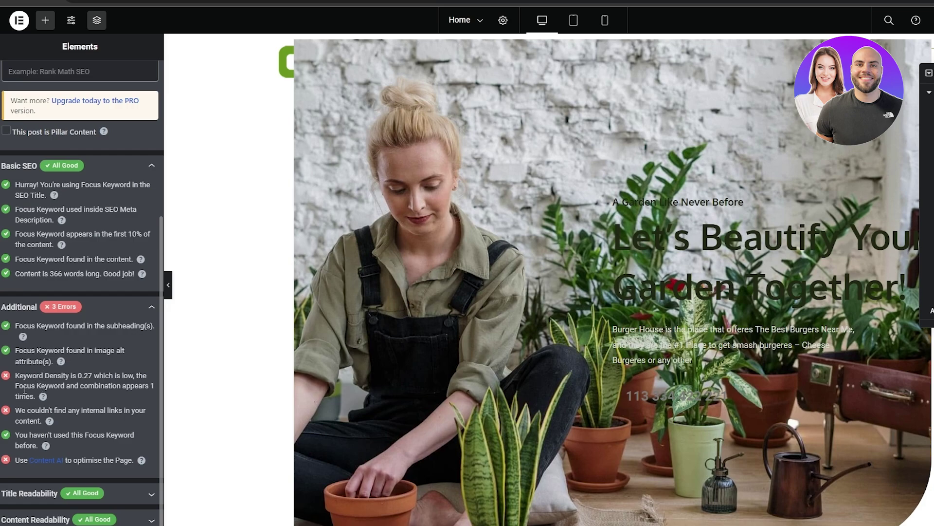
pyautogui.scroll(5, 25, 389)
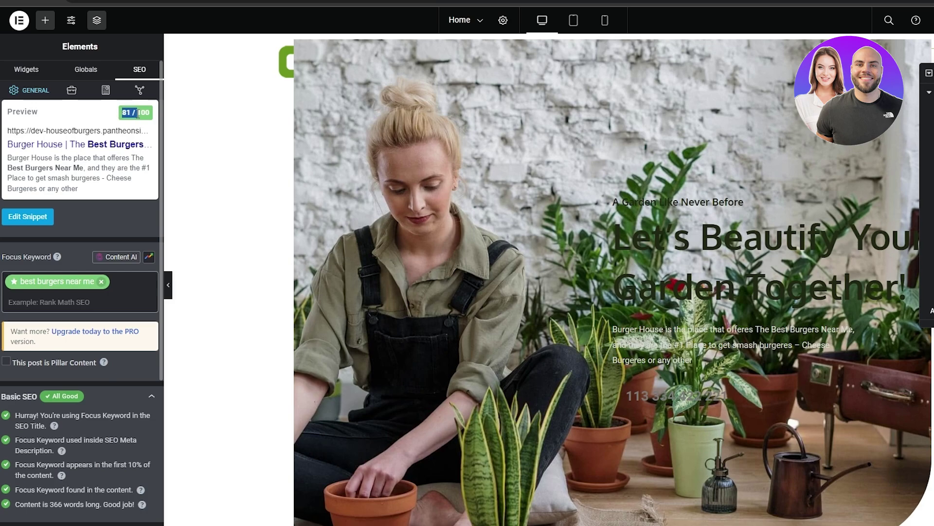
pyautogui.scroll(-3, 87, 244)
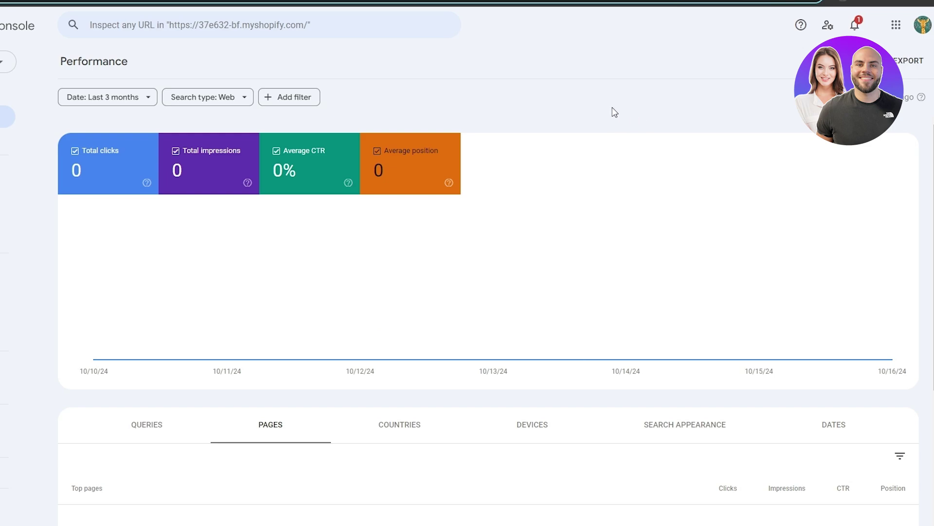
pyautogui.scroll(-1, 328, 56)
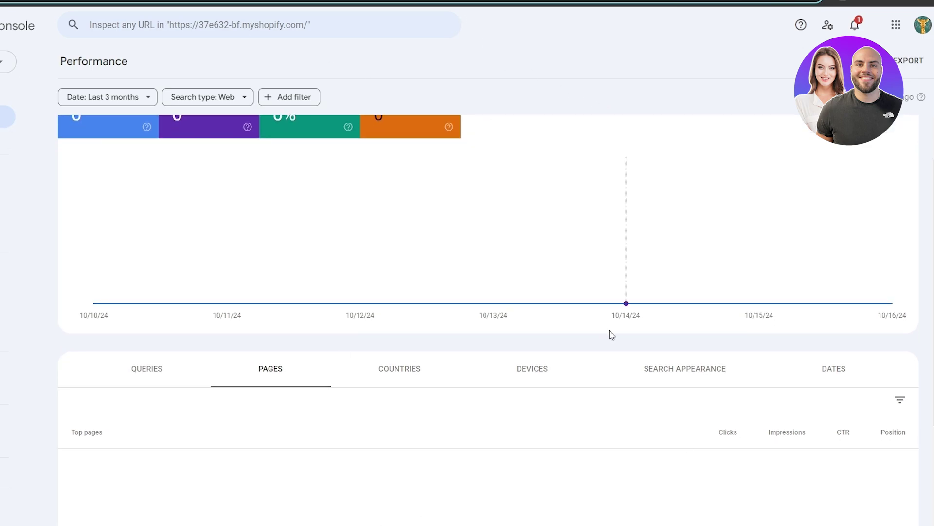
pyautogui.scroll(-3, 603, 506)
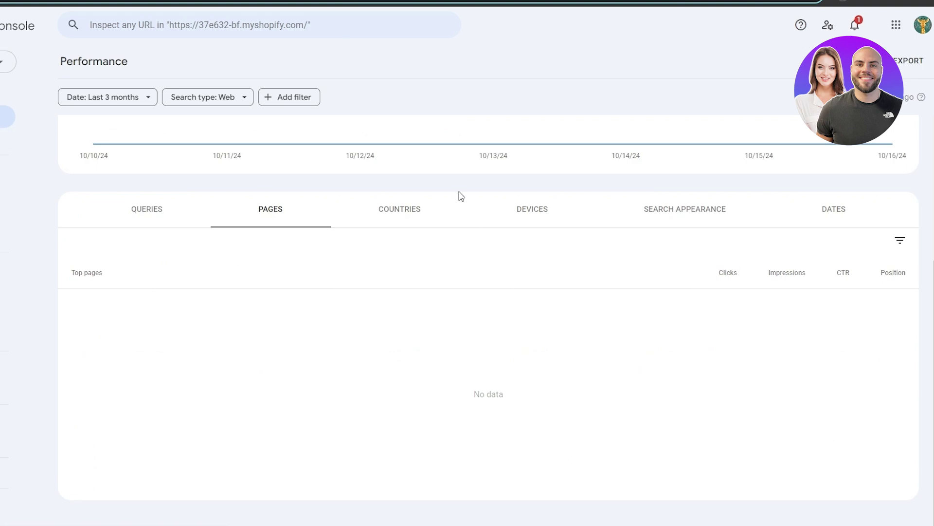
pyautogui.click(90, 25)
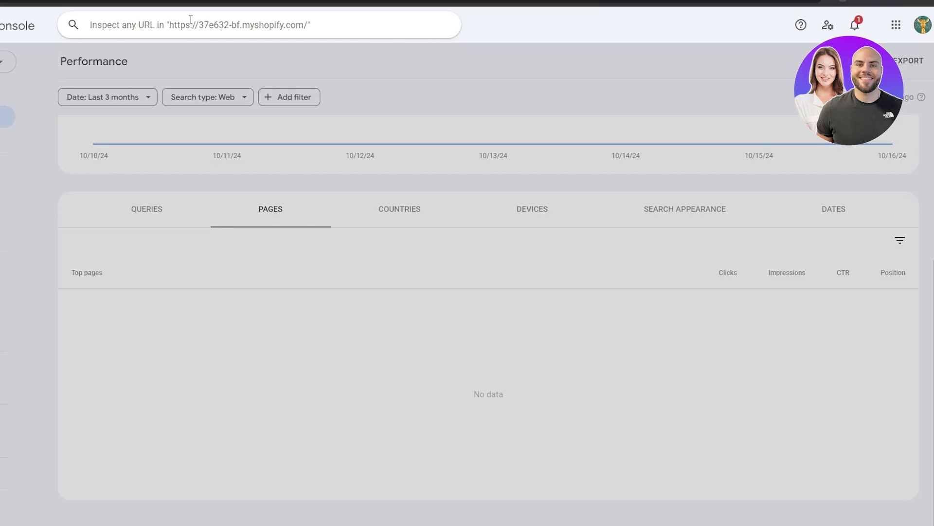
pyautogui.write('https://37e632-bf.myshopify.com/')
pyautogui.press('Return')
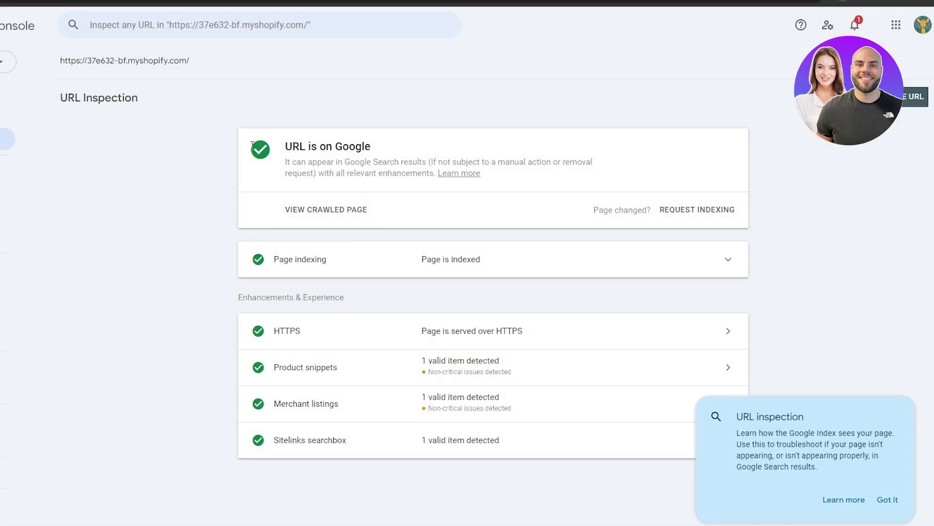
# Review the inspected URL's Google status and its Page indexing details, including the referring page, and collapse them
pyautogui.moveTo(285, 155); pyautogui.dragTo(383, 154)
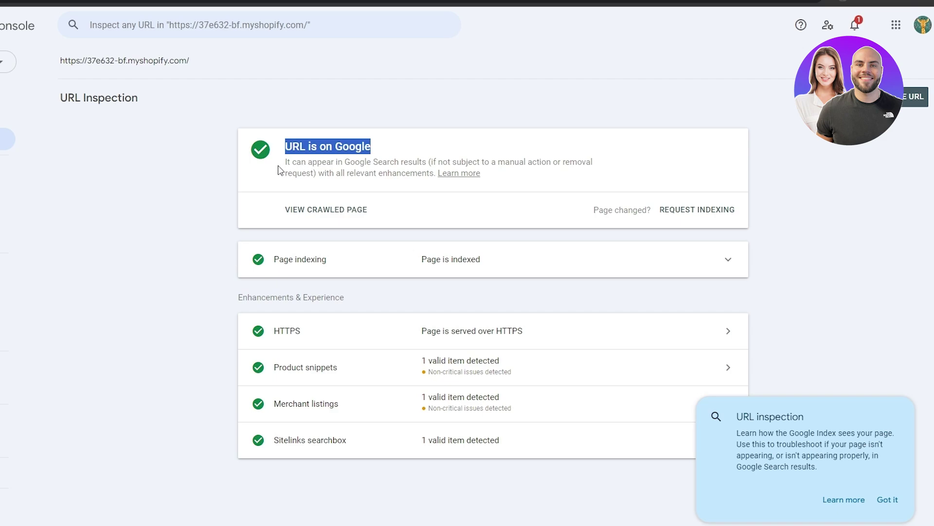
pyautogui.moveTo(283, 146); pyautogui.dragTo(404, 180)
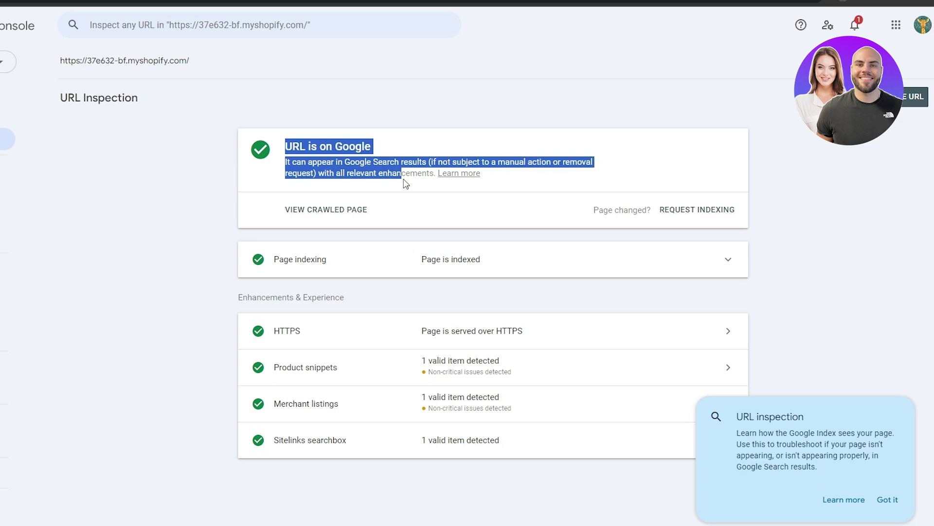
pyautogui.click(406, 184)
pyautogui.moveTo(432, 259); pyautogui.dragTo(485, 262)
pyautogui.scroll(-2, 411, 306)
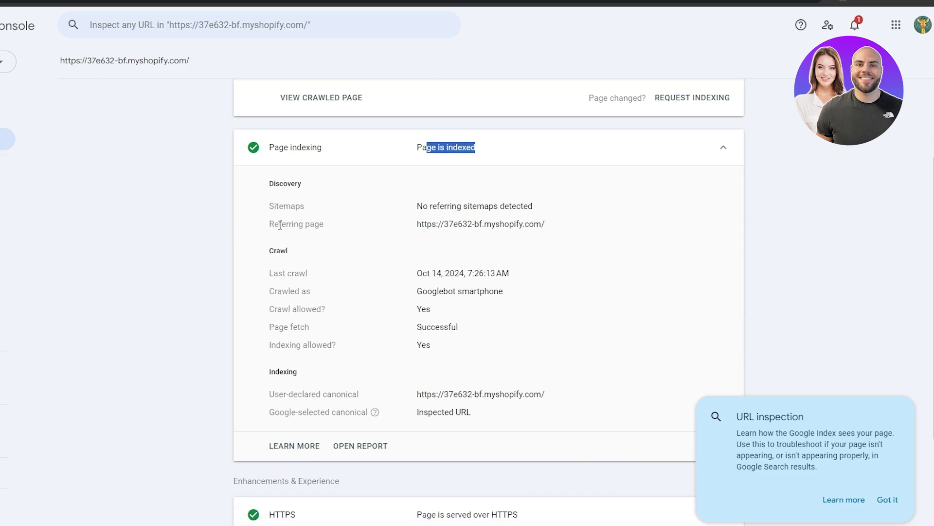
pyautogui.moveTo(286, 224); pyautogui.dragTo(319, 224)
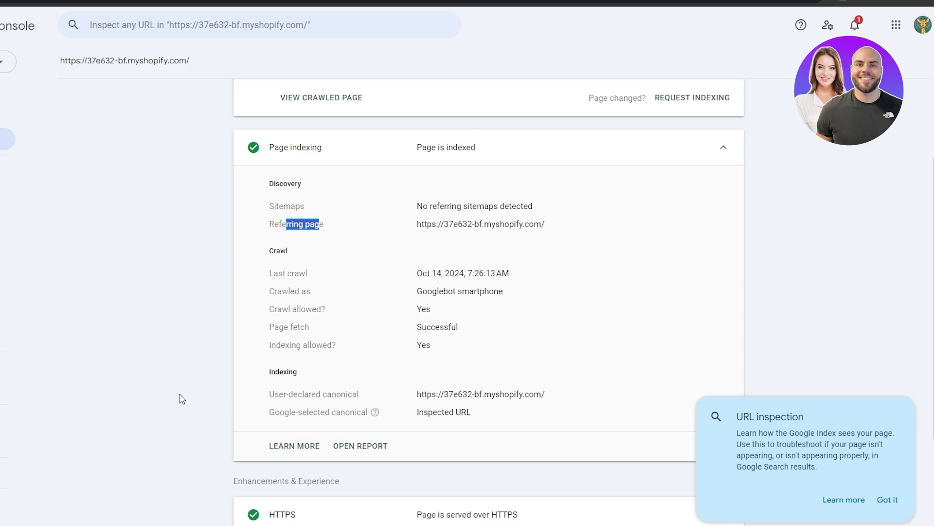
pyautogui.click(438, 147)
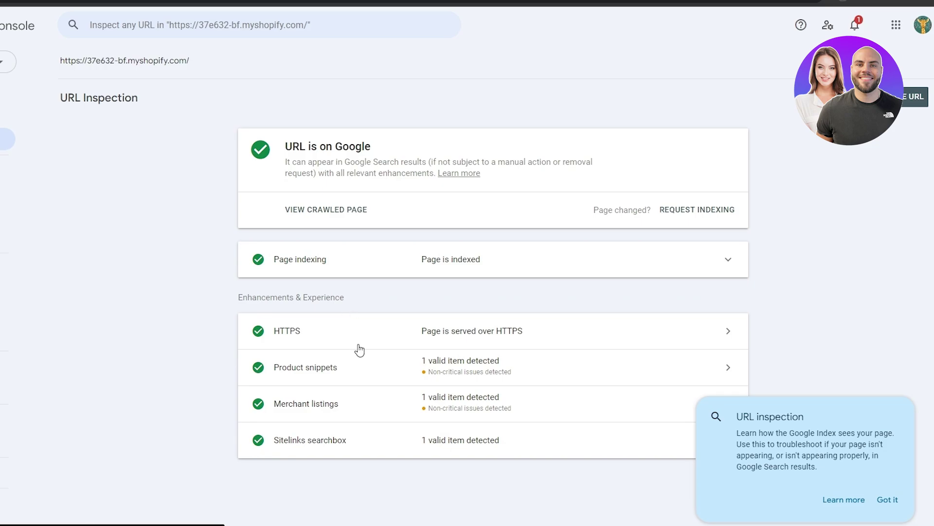
# Open the HTTPS and Product snippets results of the inspected URL in turn, returning to the URL Inspection overview after each
pyautogui.click(358, 348)
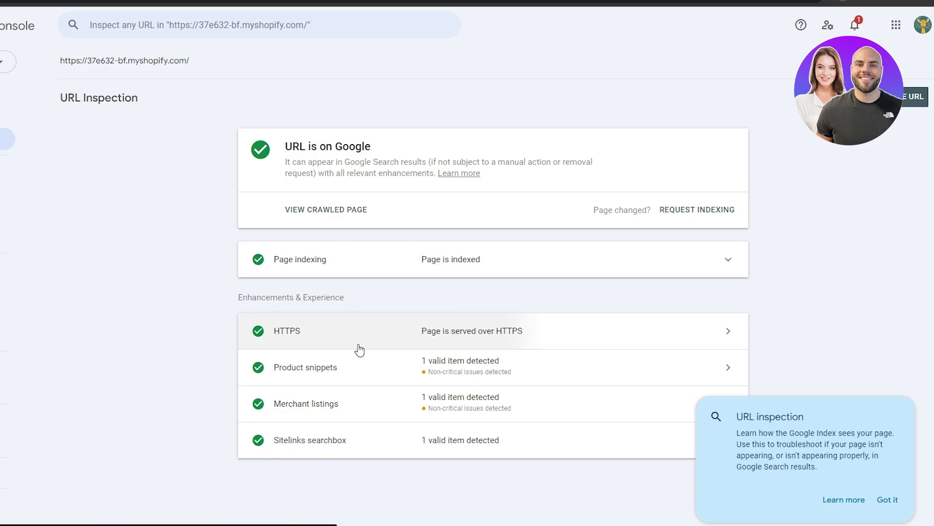
pyautogui.hotkey('alt', 'Left')
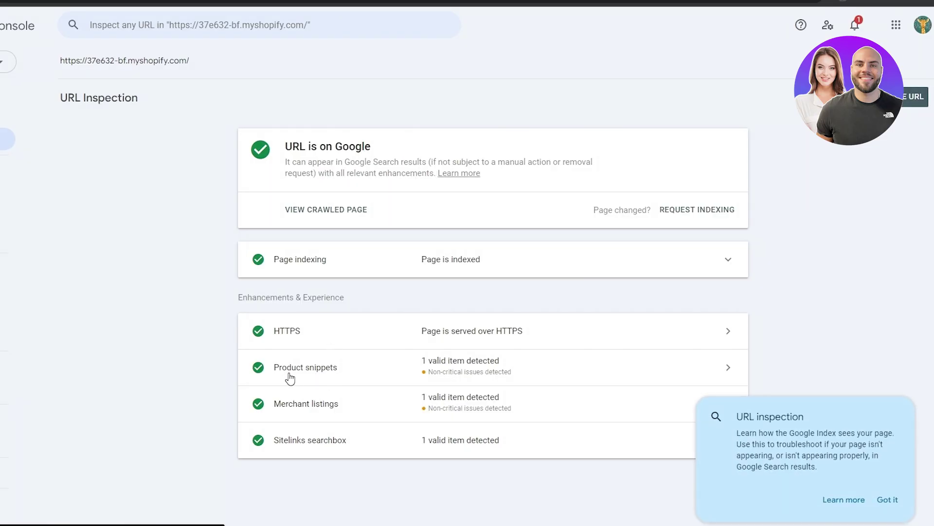
pyautogui.click(289, 377)
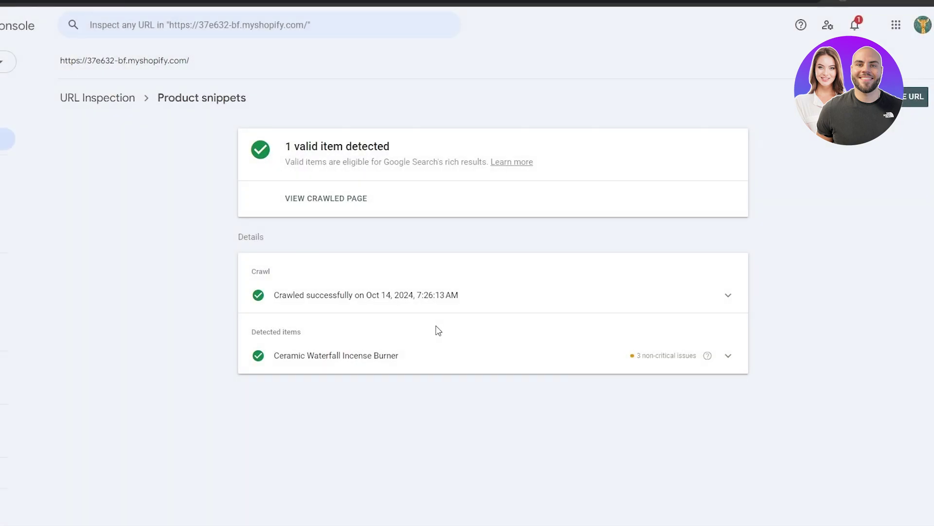
pyautogui.hotkey('alt', 'Left')
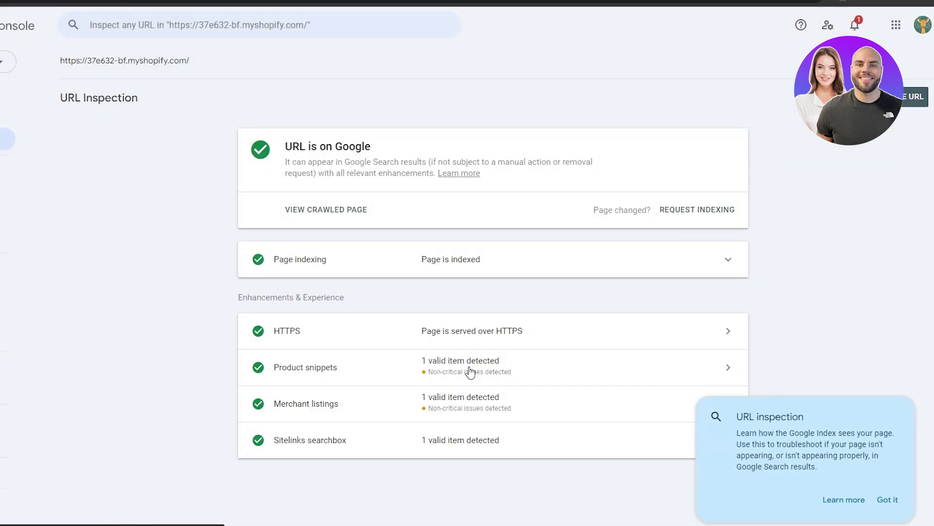
# Reopen Product snippets, expand the Ceramic Waterfall Incense Burner item and examine its missing fields and product data
pyautogui.click(470, 371)
pyautogui.click(681, 364)
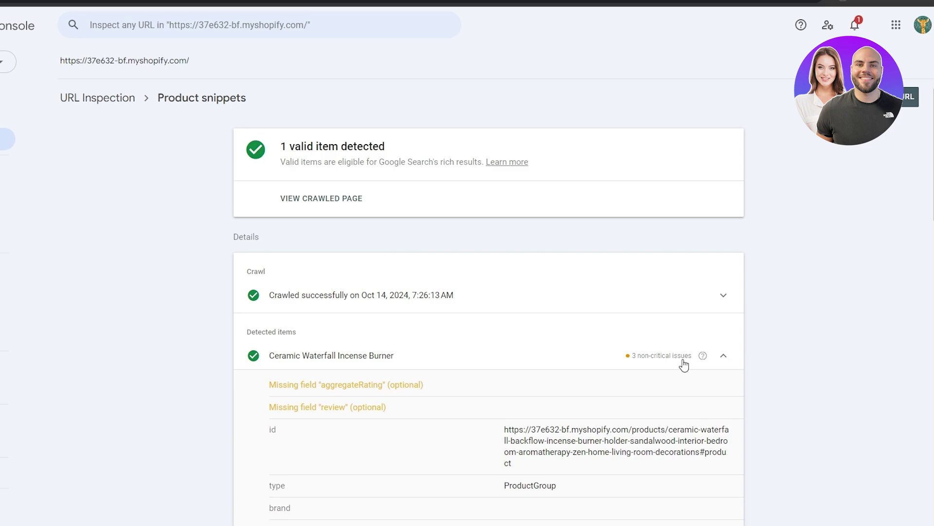
pyautogui.scroll(-4, 397, 372)
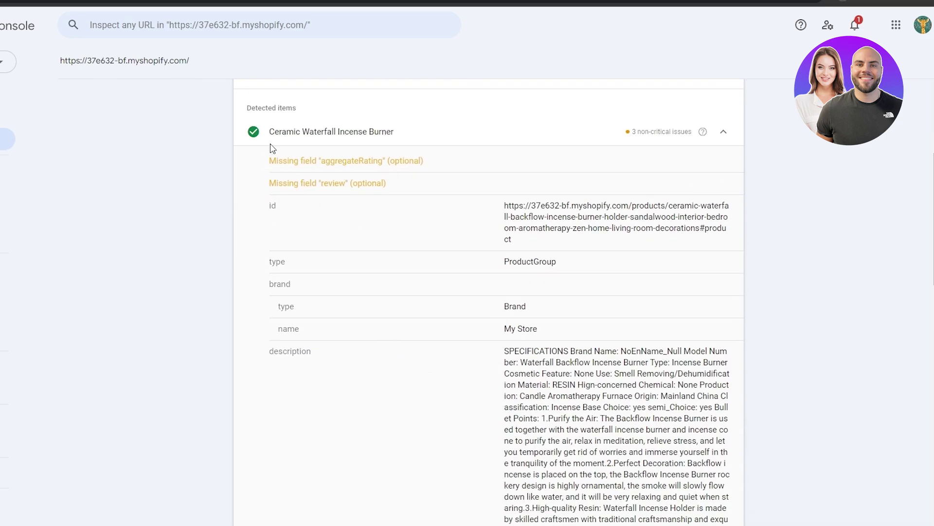
pyautogui.moveTo(275, 133); pyautogui.dragTo(387, 140)
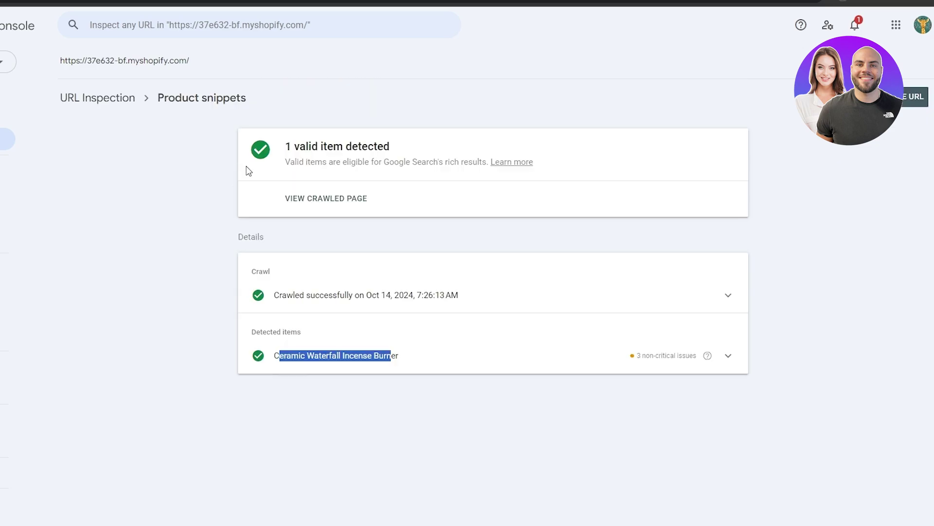
pyautogui.click(384, 357)
pyautogui.scroll(-1, 311, 370)
pyautogui.scroll(-1, 310, 370)
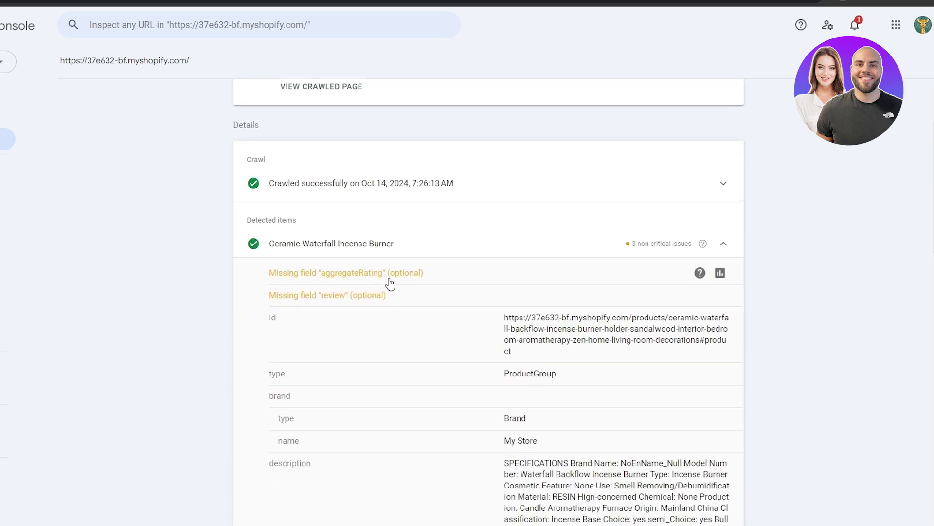
pyautogui.scroll(-15, 554, 311)
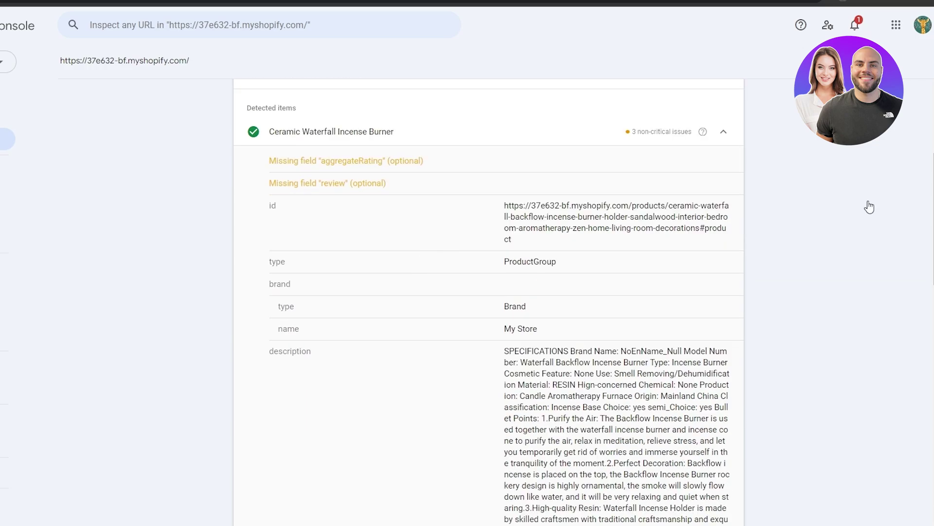
pyautogui.scroll(-10, 478, 221)
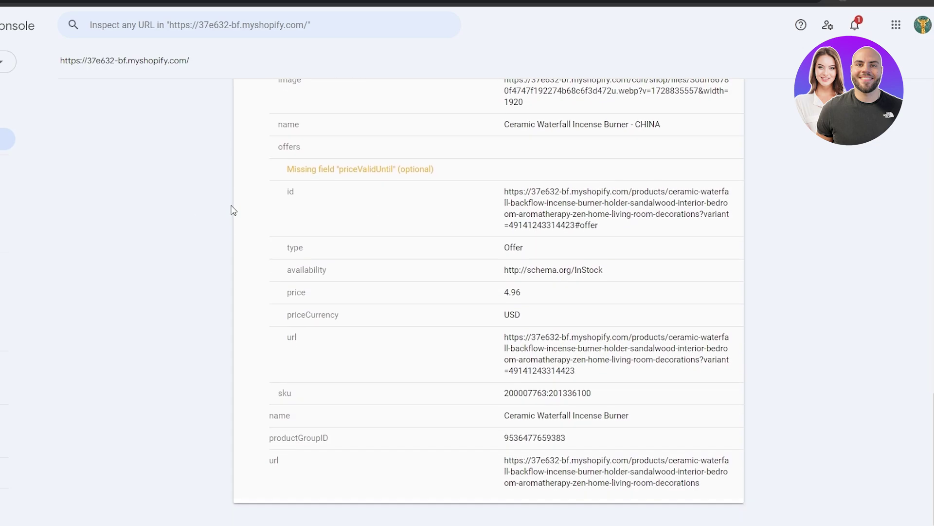
pyautogui.scroll(7, 384, 229)
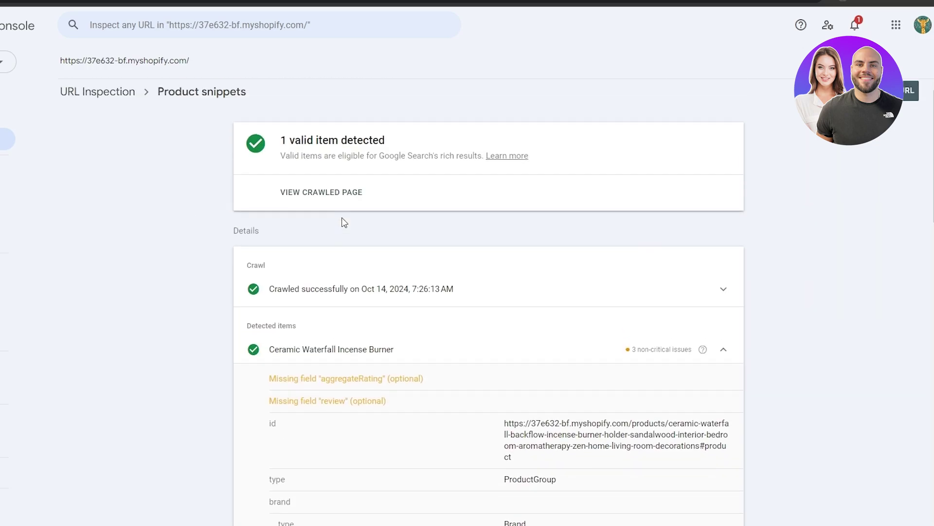
# Return to the URL Inspection overview, look over the Page indexing report and open the Sitemaps page
pyautogui.hotkey('alt', 'Left')
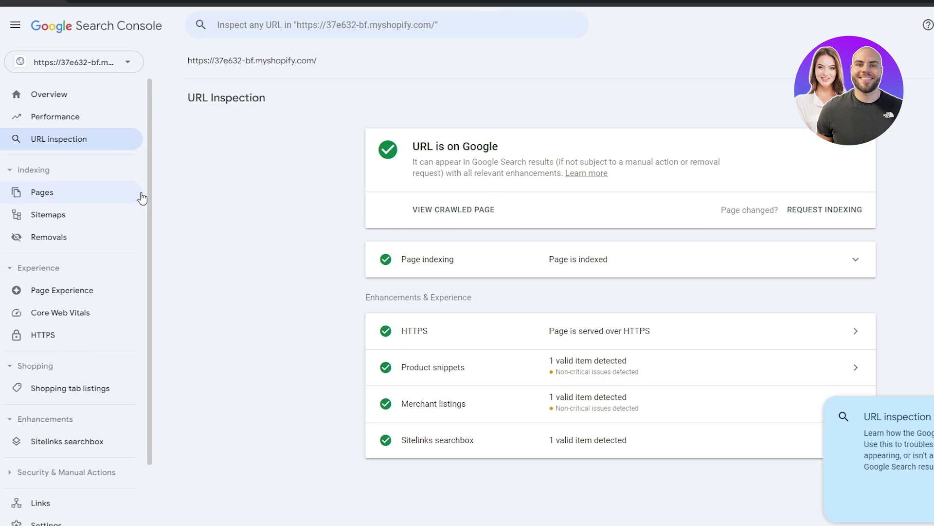
pyautogui.click(108, 192)
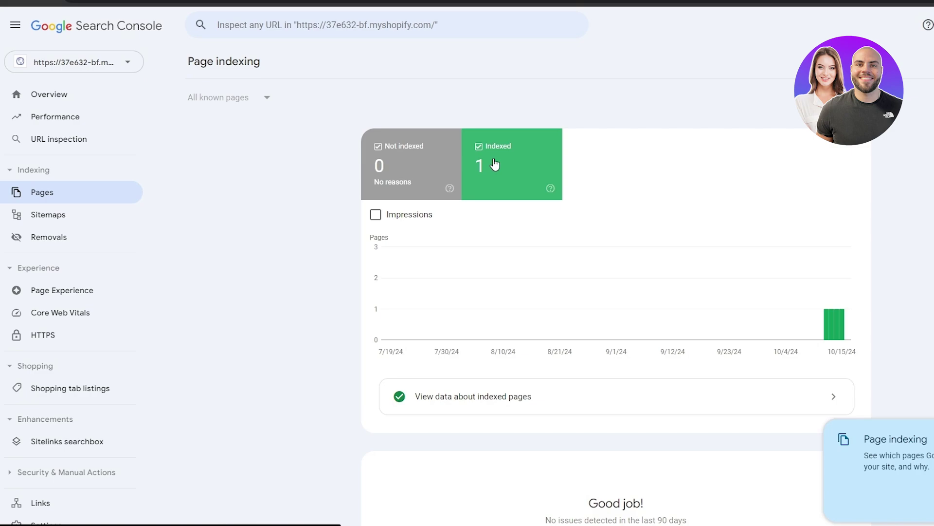
pyautogui.scroll(-1, 484, 186)
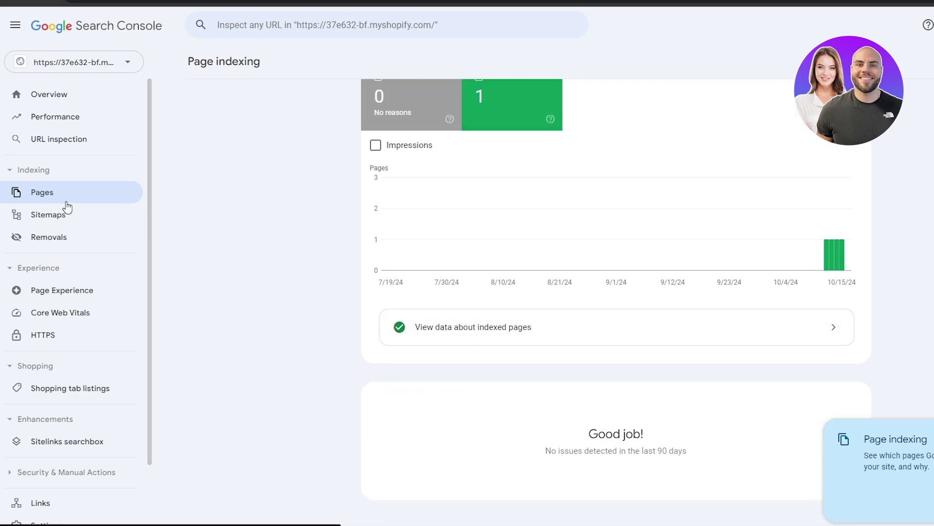
pyautogui.click(67, 219)
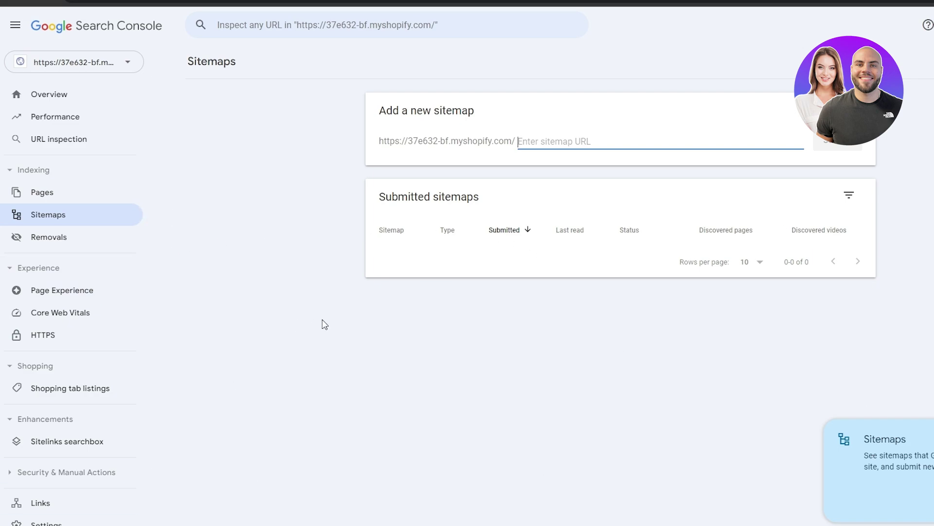
# Review the Page Experience report, including the Core Web Vitals explanation, and examine the Core Web Vitals report for mobile and desktop
pyautogui.click(72, 300)
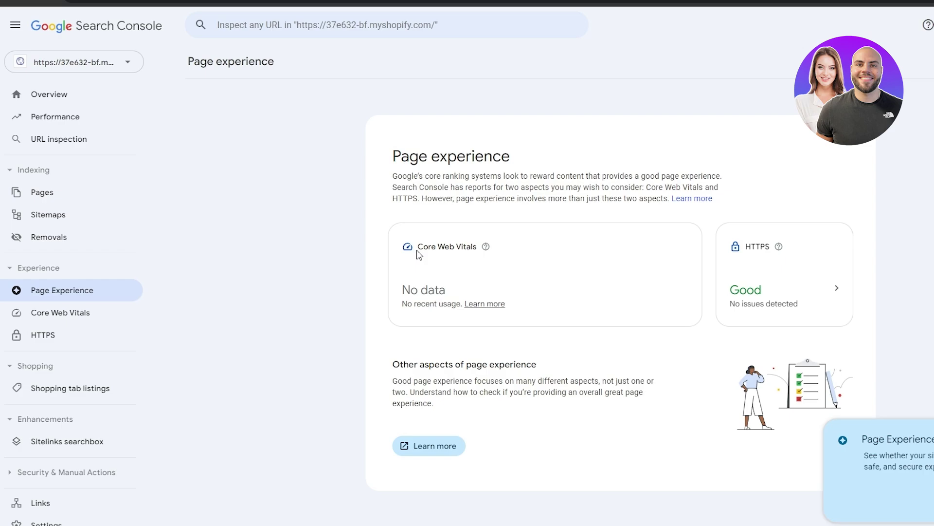
pyautogui.moveTo(417, 252); pyautogui.dragTo(461, 254)
pyautogui.moveTo(487, 250)
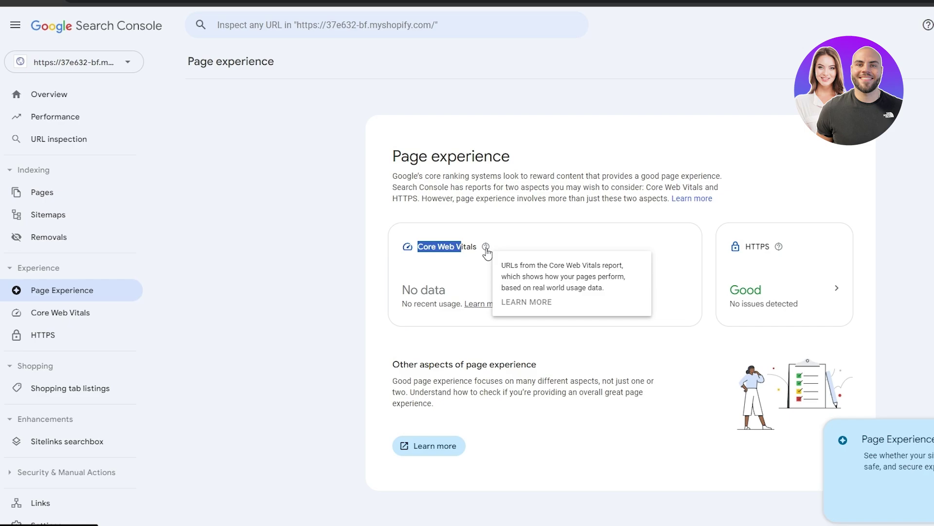
pyautogui.click(279, 321)
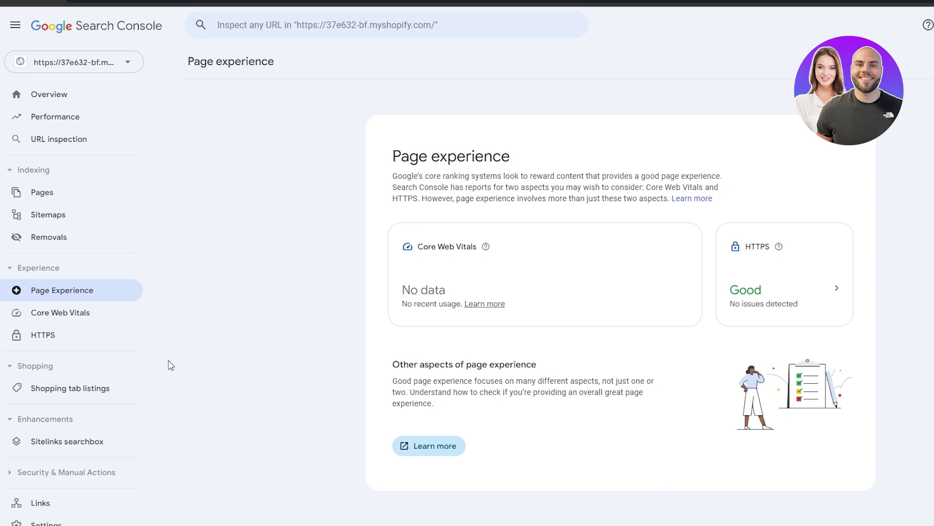
pyautogui.click(88, 316)
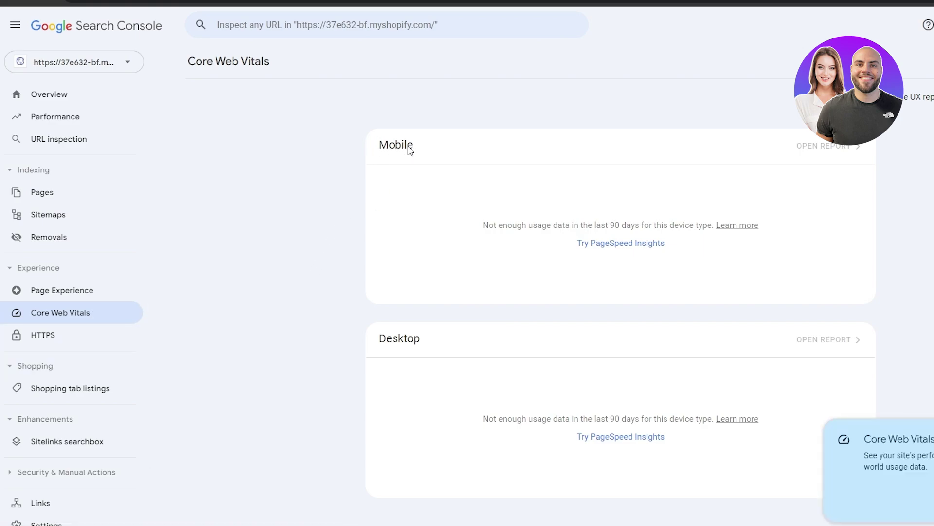
pyautogui.scroll(-2, 104, 333)
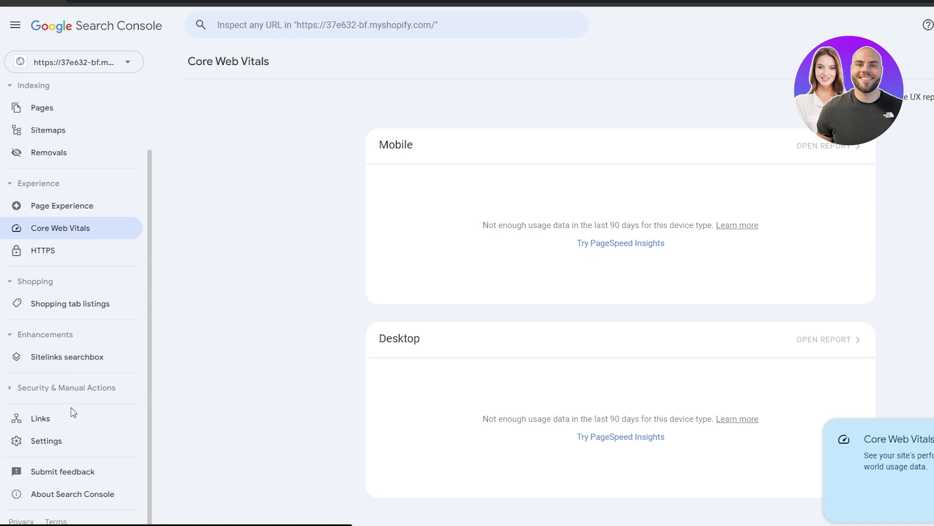
pyautogui.scroll(2, 93, 244)
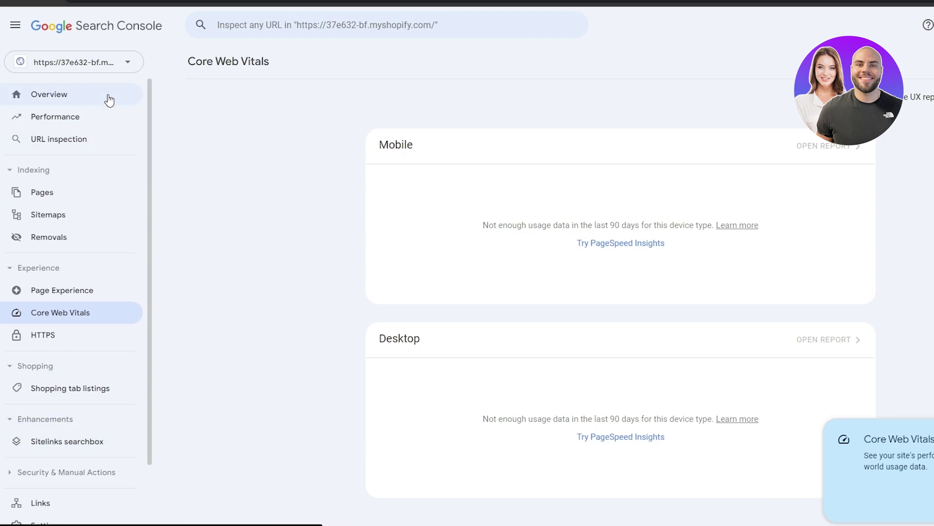
pyautogui.click(128, 63)
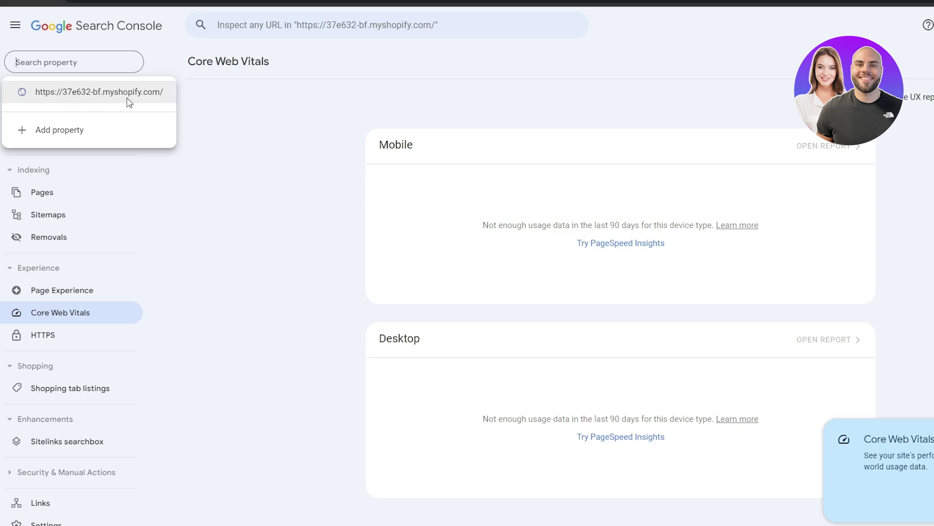
pyautogui.click(118, 123)
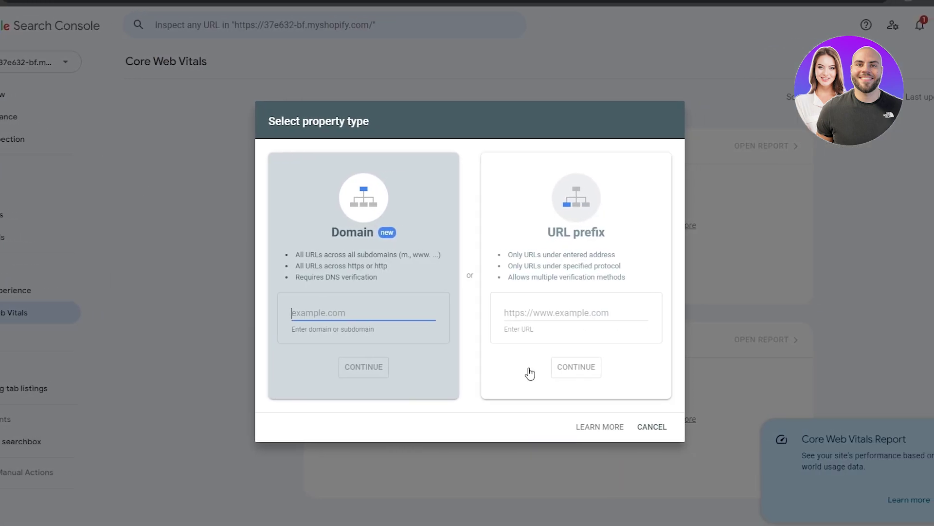
pyautogui.click(564, 314)
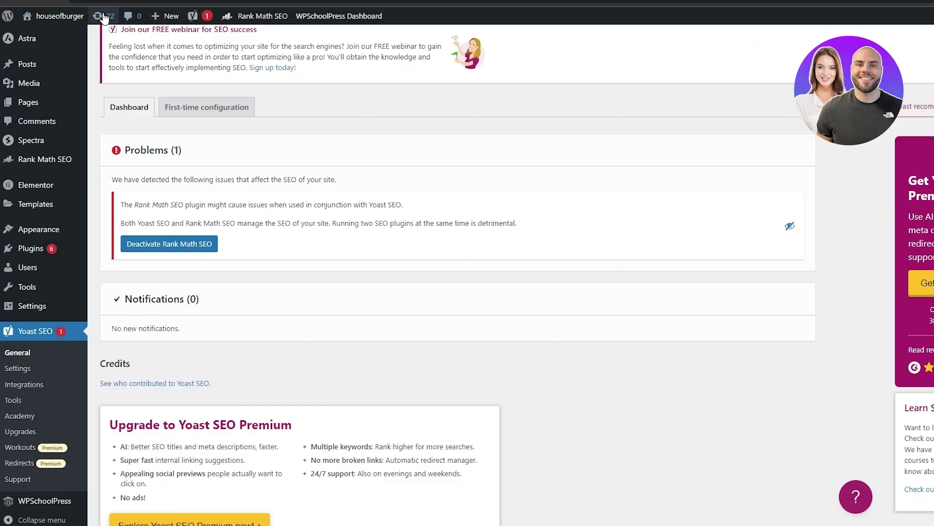
pyautogui.moveTo(78, 20)
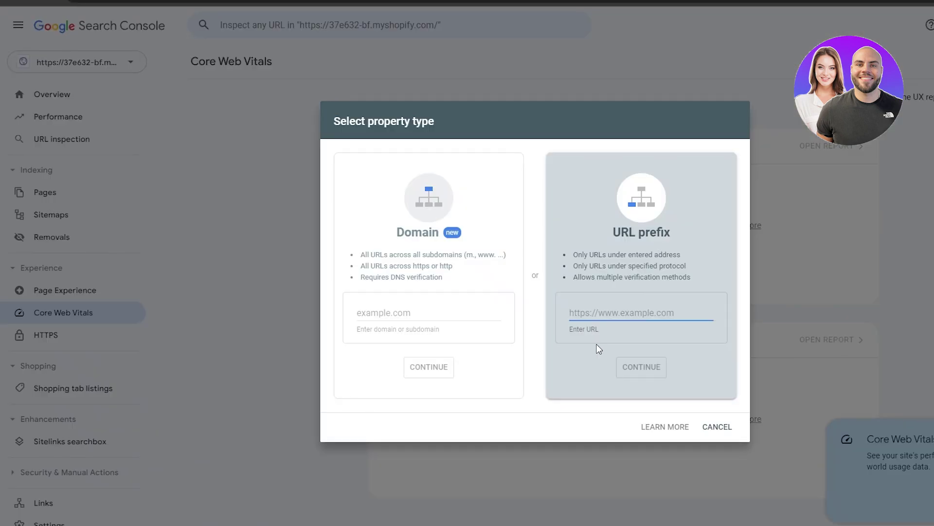
pyautogui.write('https://dev-houseofburgers.pantheonsite.io/')
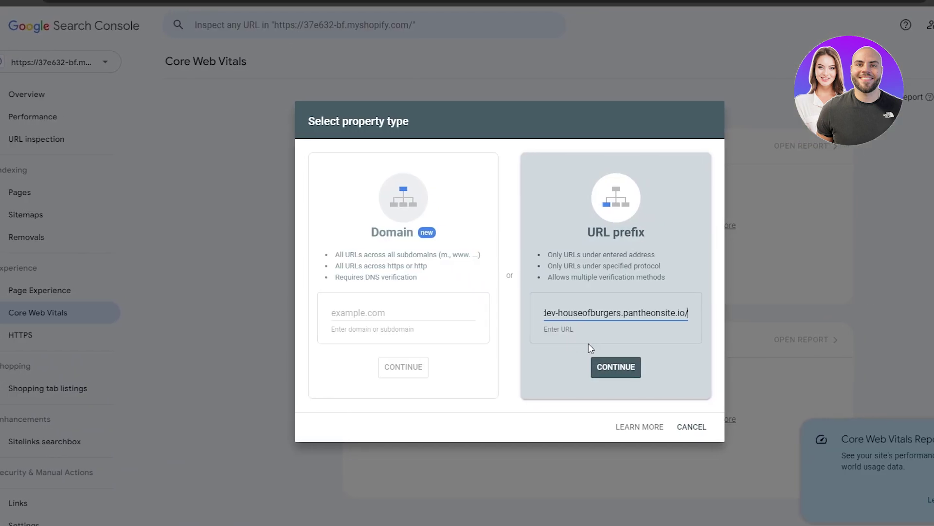
pyautogui.click(641, 367)
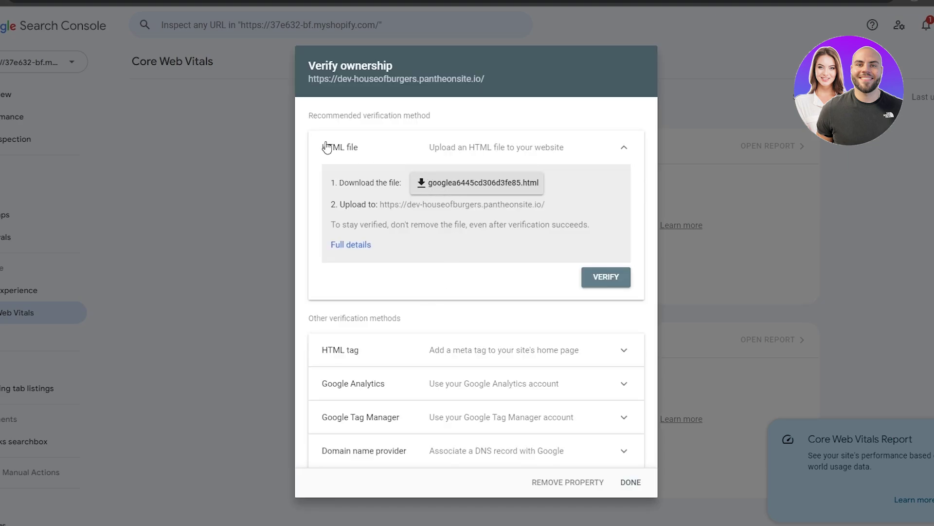
# Review the HTML file verification method, expand the HTML tag method, read its instructions and copy the meta tag
pyautogui.moveTo(322, 147); pyautogui.dragTo(367, 155)
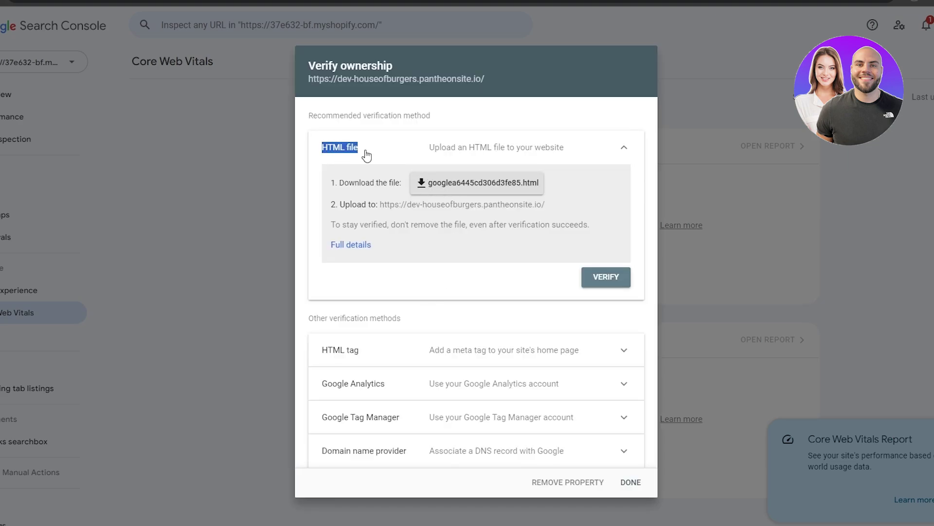
pyautogui.click(417, 271)
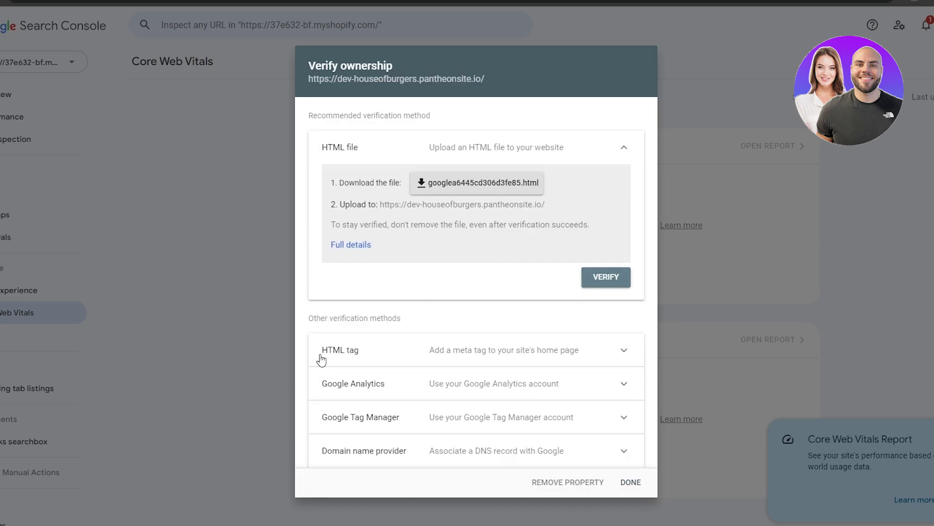
pyautogui.moveTo(319, 359); pyautogui.dragTo(365, 360)
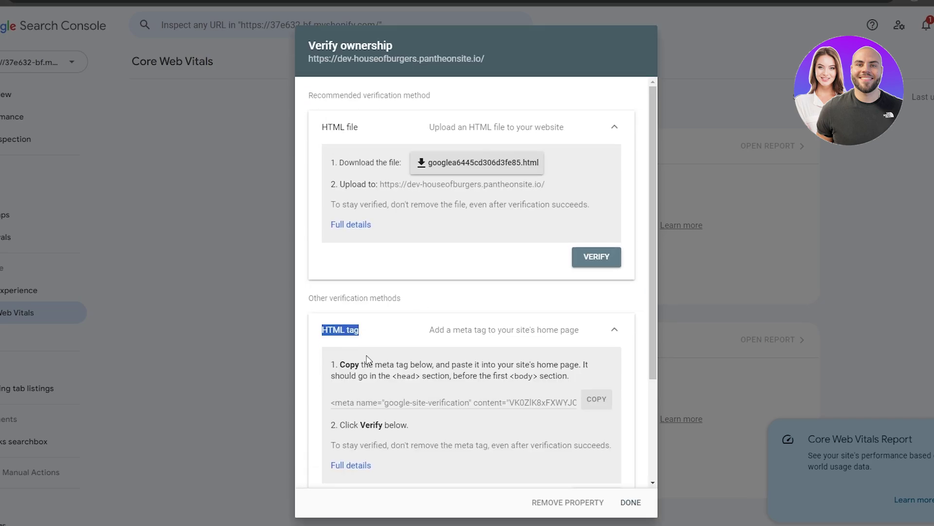
pyautogui.scroll(-2, 379, 355)
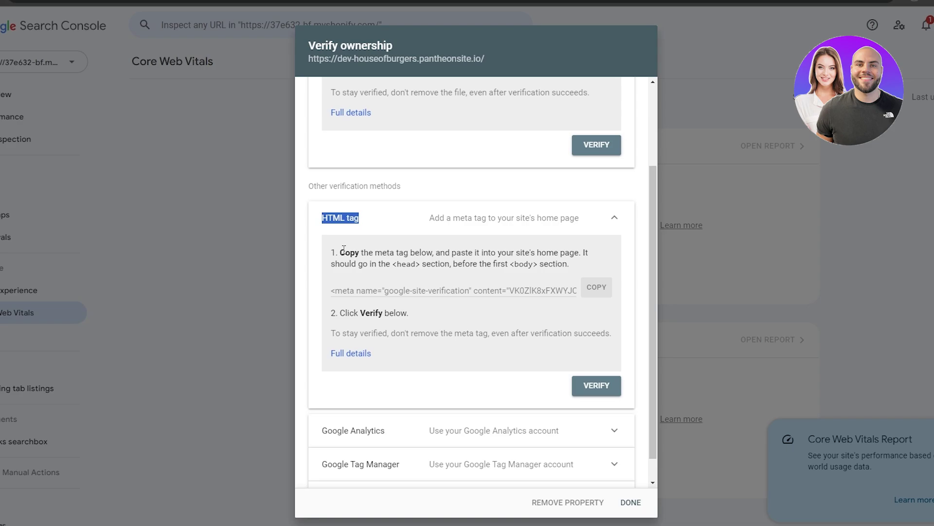
pyautogui.moveTo(344, 250); pyautogui.dragTo(456, 254)
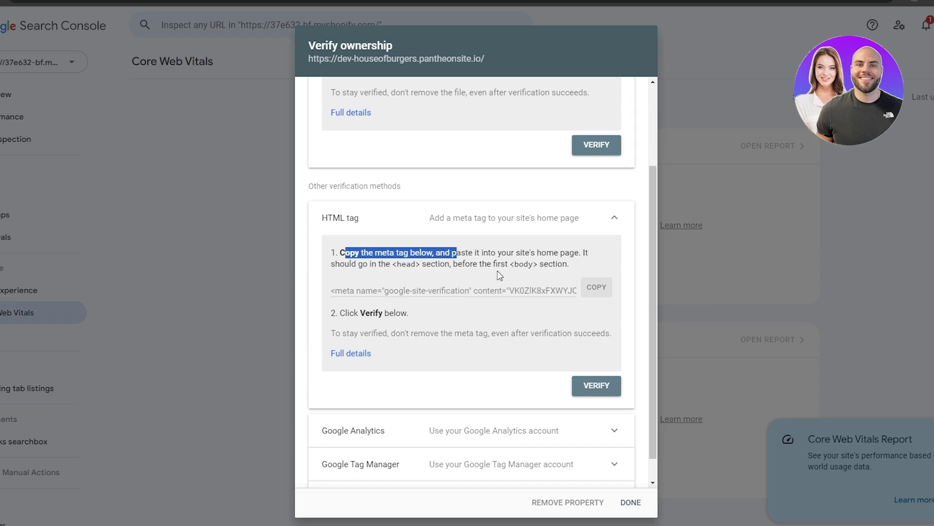
pyautogui.doubleClick(522, 264)
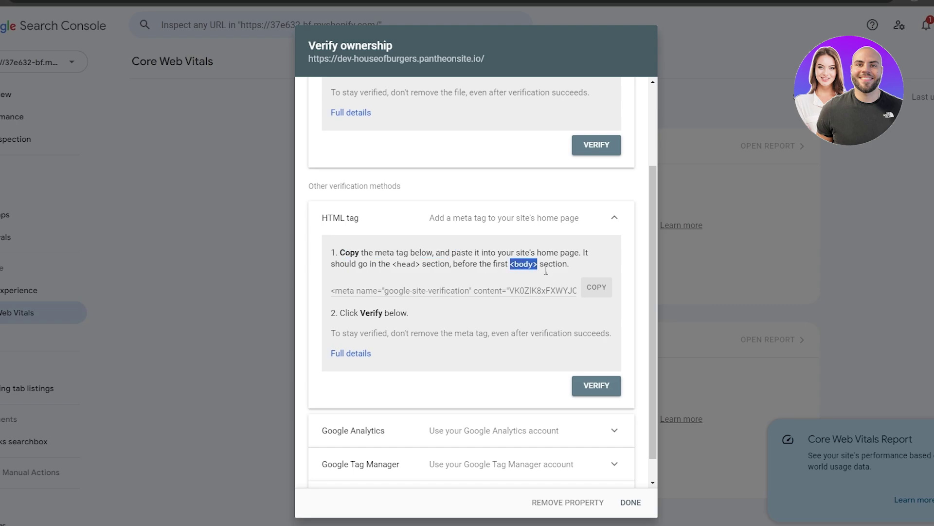
pyautogui.click(598, 288)
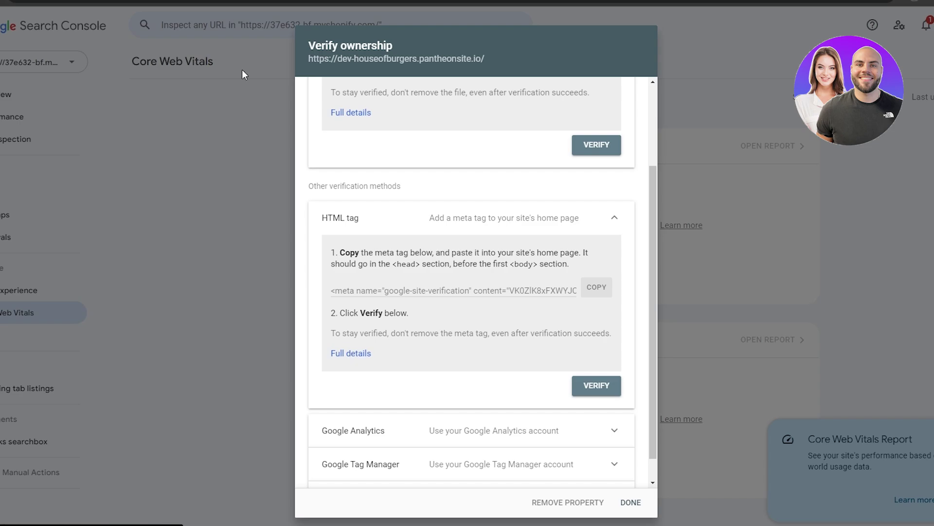
# Download the HTML verification file to the Downloads folder and look over the help page on verifying site ownership
pyautogui.scroll(3, 396, 315)
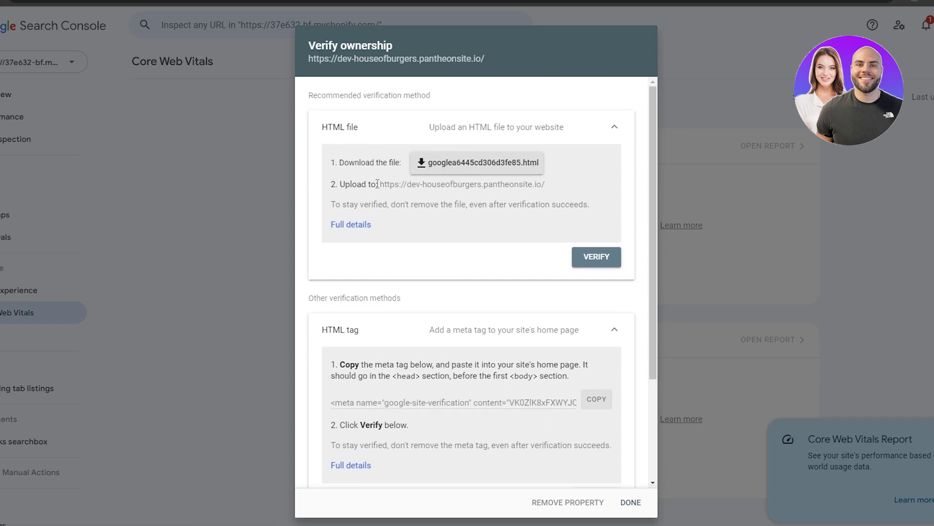
pyautogui.moveTo(377, 185); pyautogui.dragTo(570, 195)
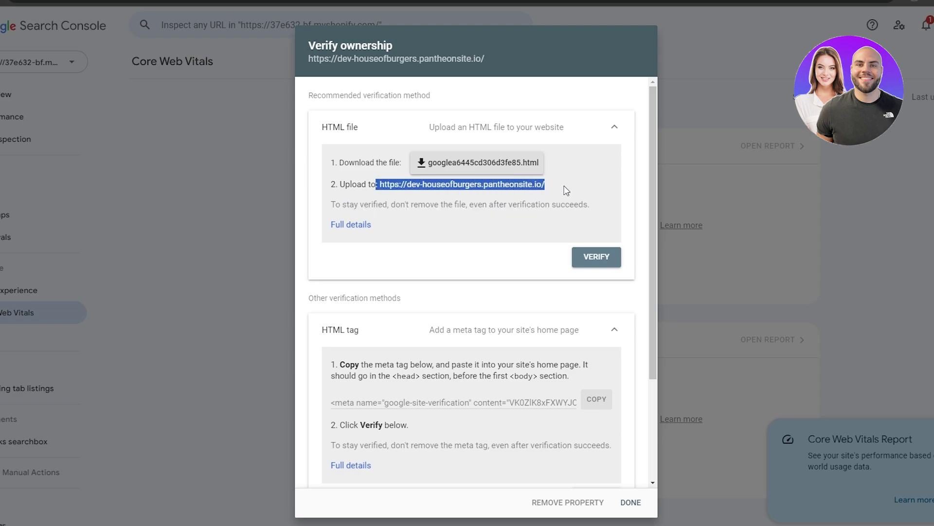
pyautogui.click(498, 162)
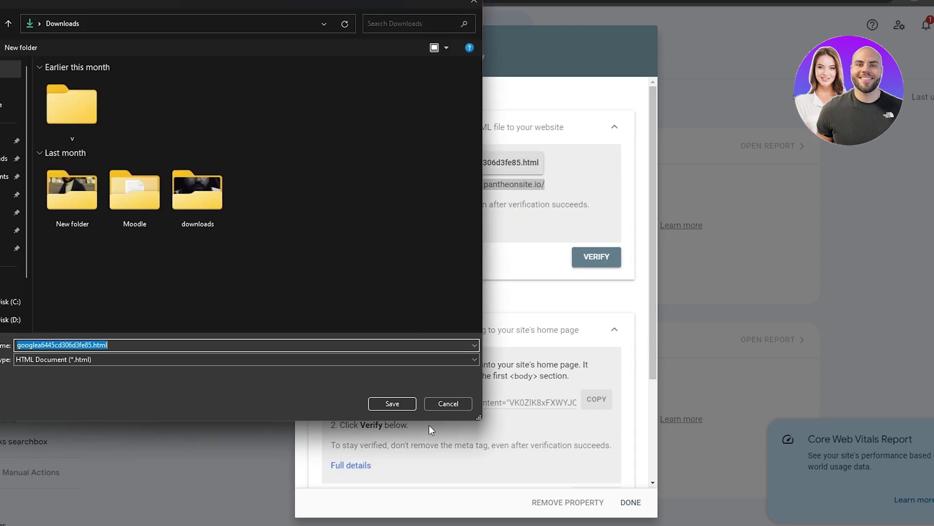
pyautogui.press('Return')
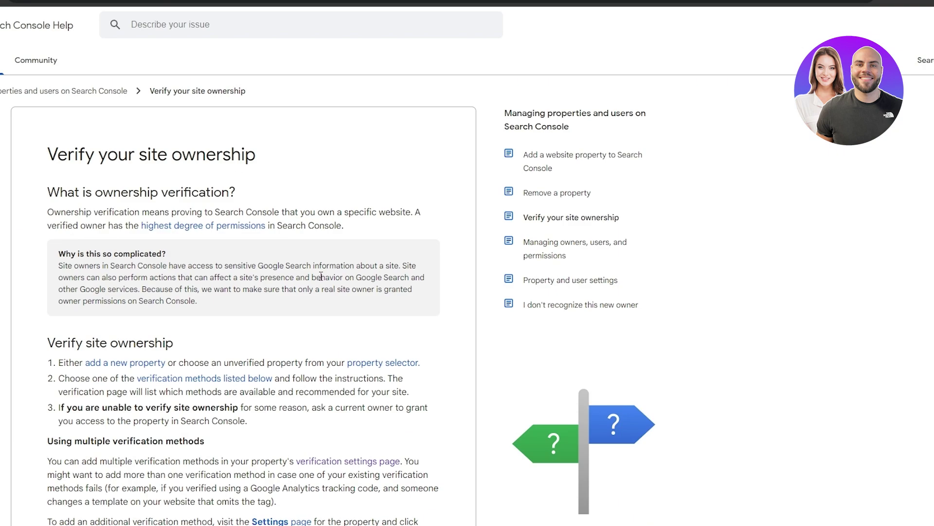
pyautogui.scroll(-2, 260, 378)
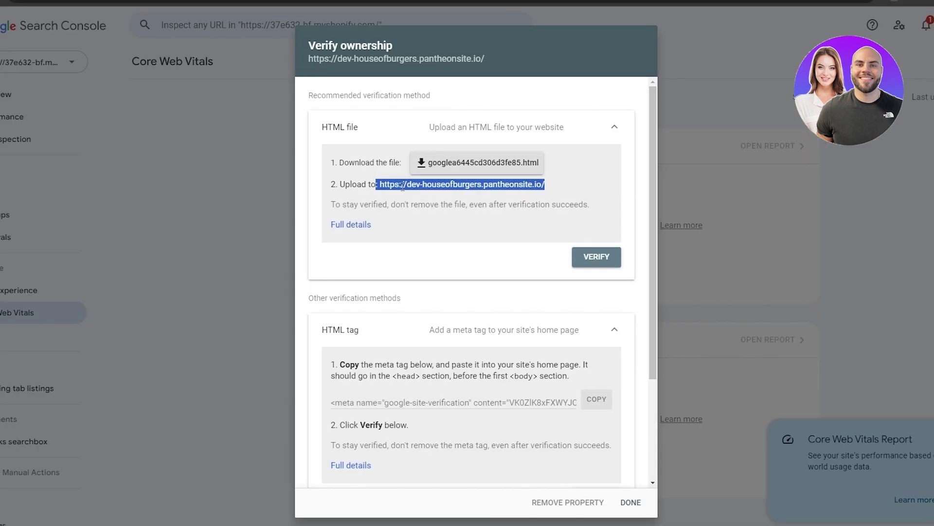
pyautogui.click(395, 191)
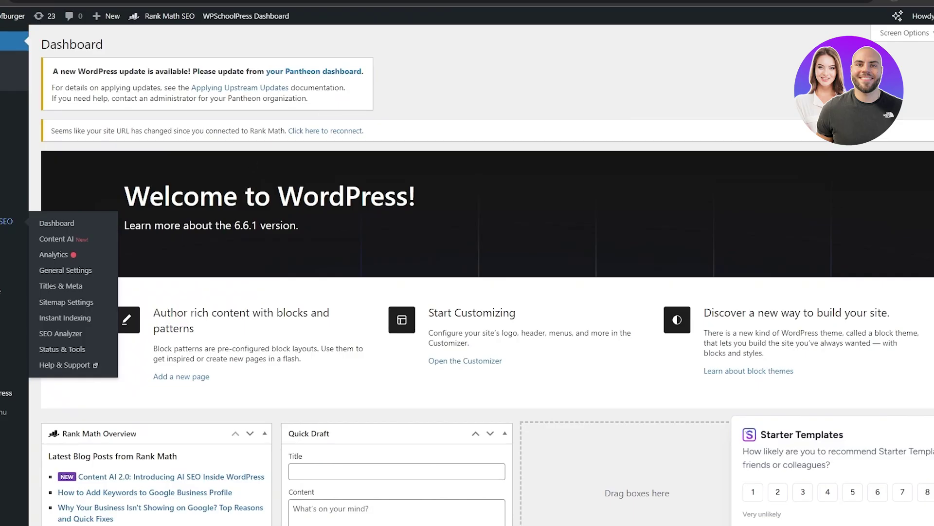
# Switch to the WordPress dashboard, search the new plugins for filester, and install and activate File Manager Pro – Filester
pyautogui.moveTo(19, 309)
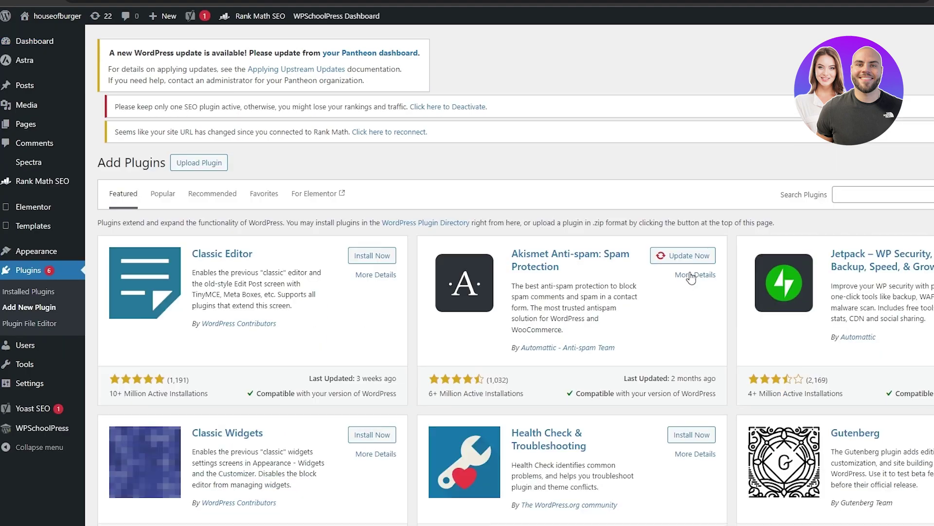
pyautogui.click(870, 193)
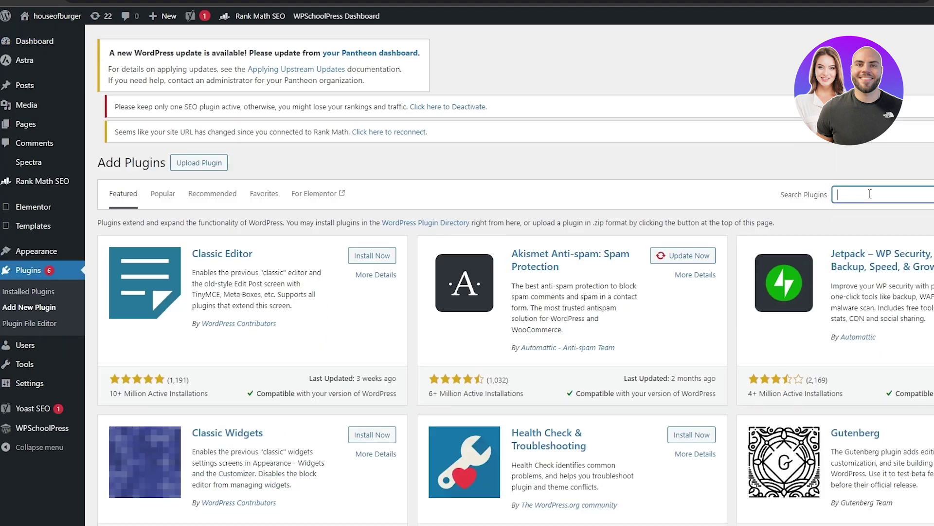
pyautogui.write('filester')
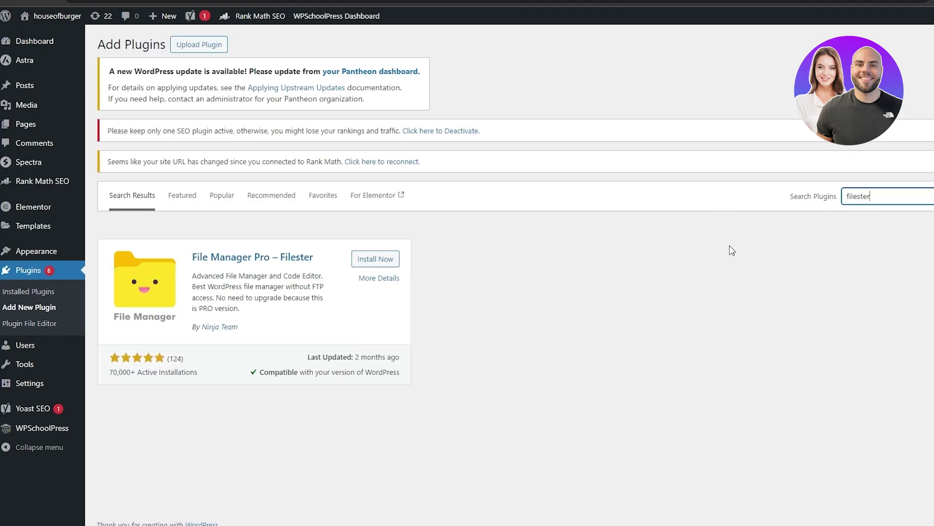
pyautogui.click(382, 261)
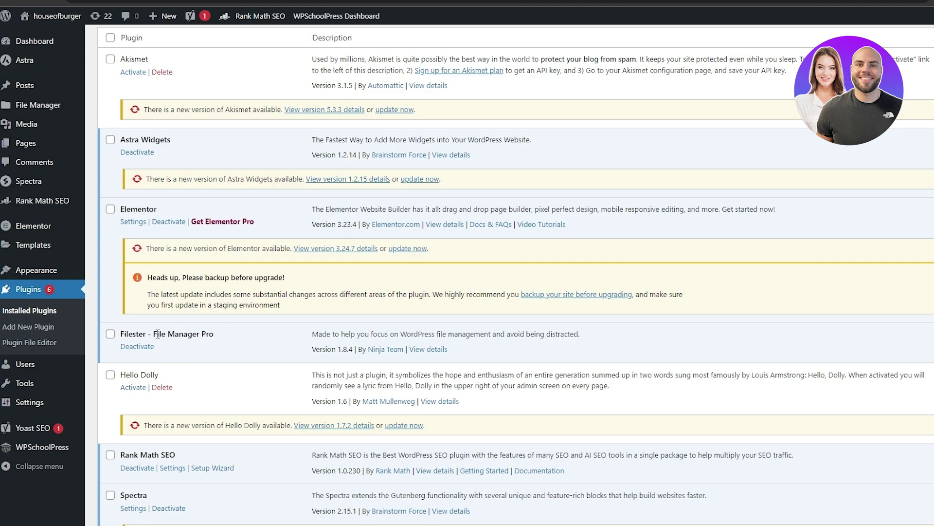
# Open Filester's File Manager to show the site's root folder
pyautogui.scroll(1, 157, 332)
pyautogui.moveTo(23, 113)
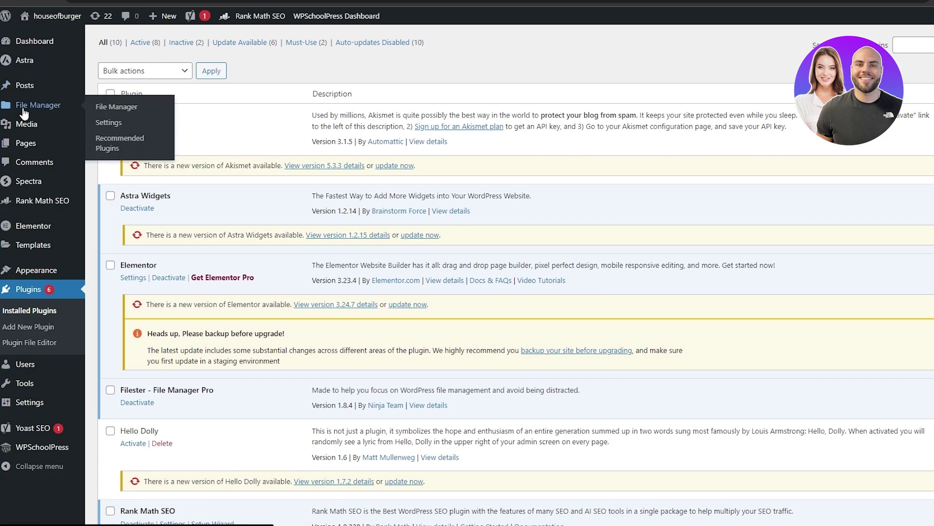
pyautogui.click(19, 106)
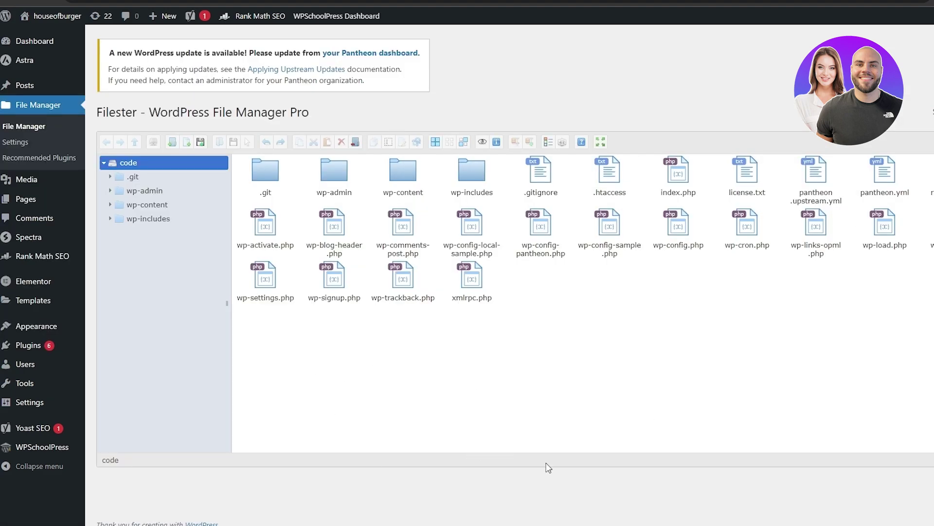
# Upload the downloaded Google HTML verification file from the Downloads folder into the site's root code folder
pyautogui.click(200, 143)
pyautogui.click(561, 322)
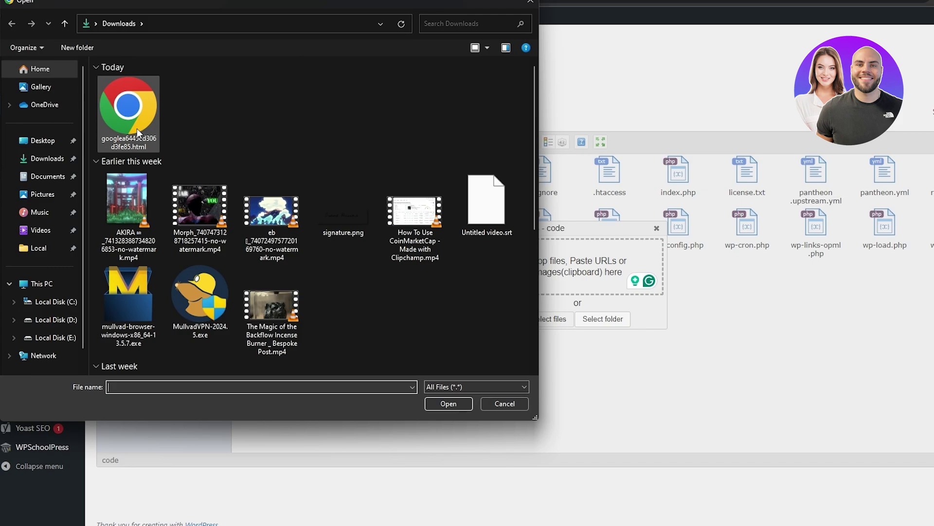
pyautogui.doubleClick(137, 127)
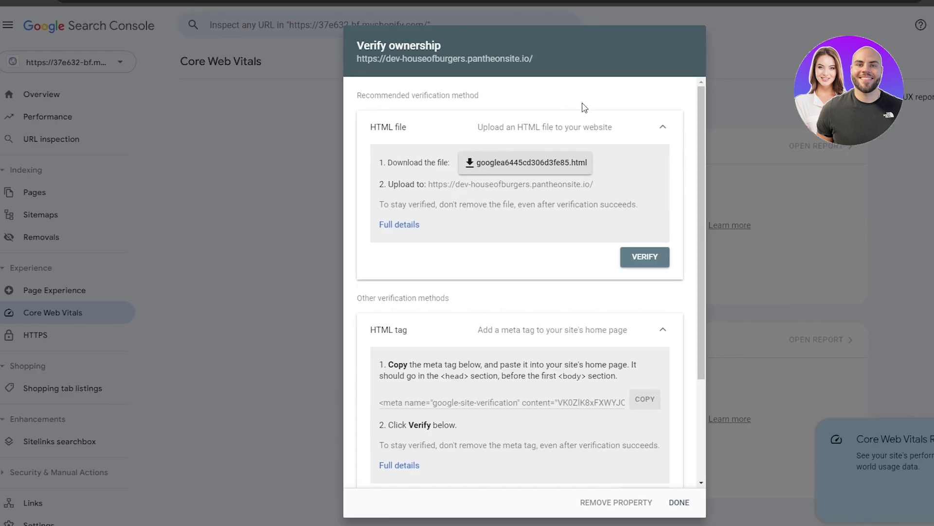
# Switch to Google Search Console, try to verify ownership with the HTML file method, read the response and dismiss it
pyautogui.click(578, 259)
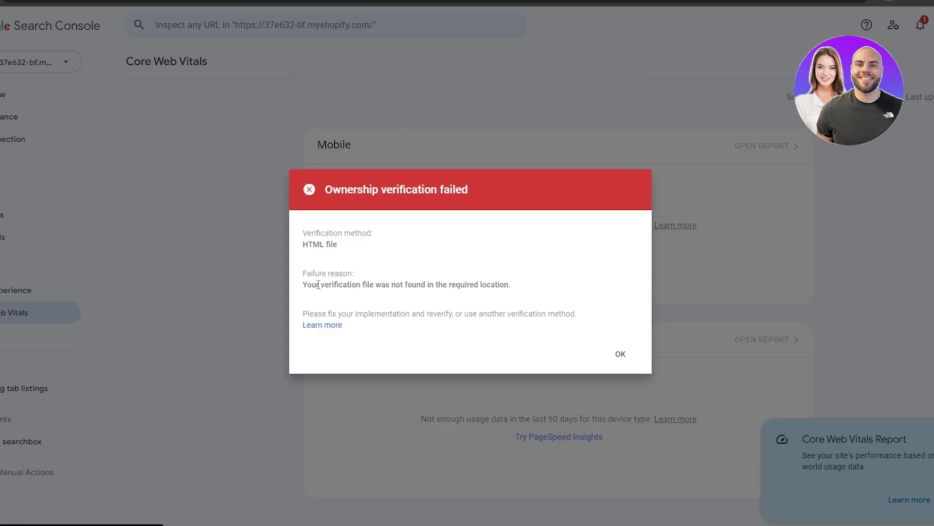
pyautogui.moveTo(308, 284); pyautogui.dragTo(535, 293)
pyautogui.click(539, 295)
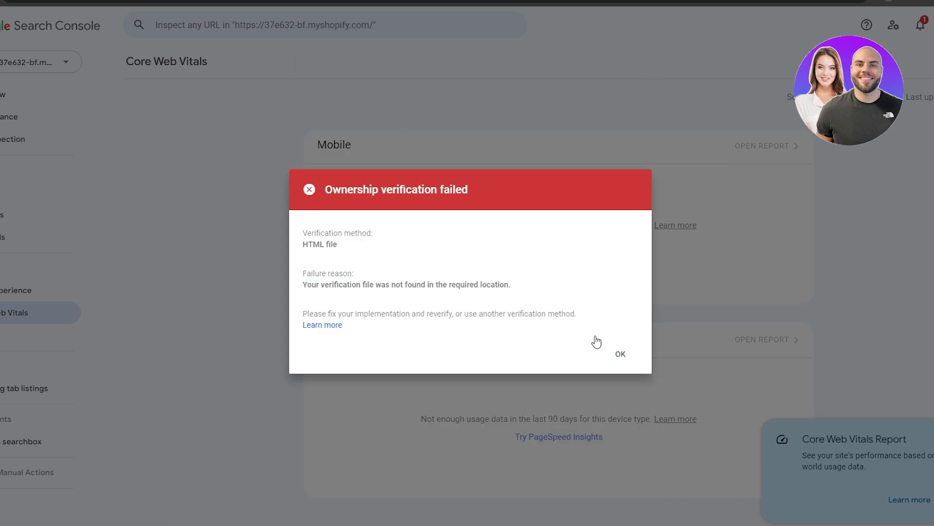
pyautogui.click(621, 354)
pyautogui.click(461, 204)
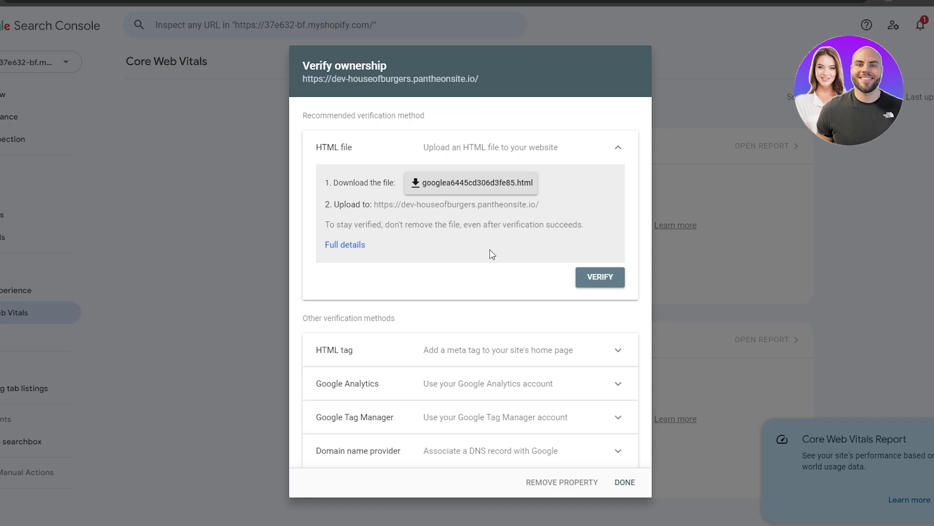
# Collapse the HTML file method, expand the HTML tag method, read where the tag belongs and copy the meta tag
pyautogui.click(595, 146)
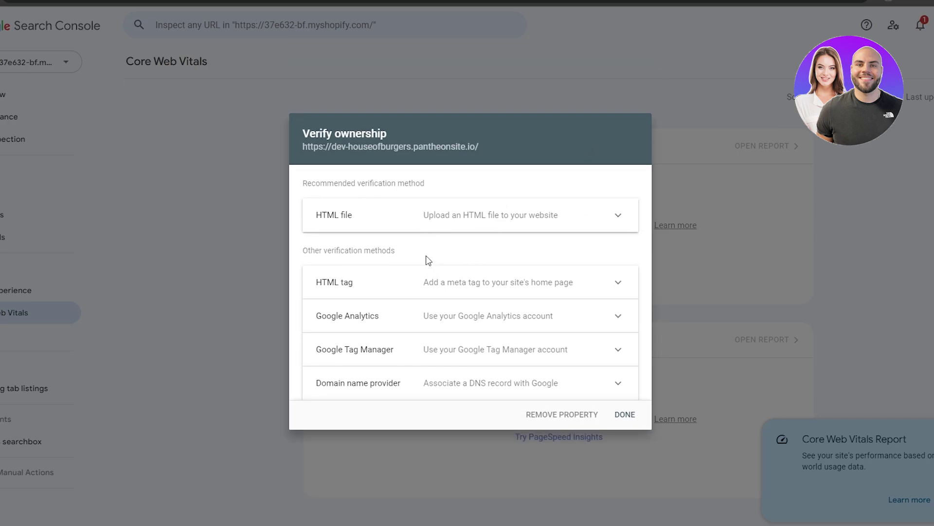
pyautogui.click(417, 278)
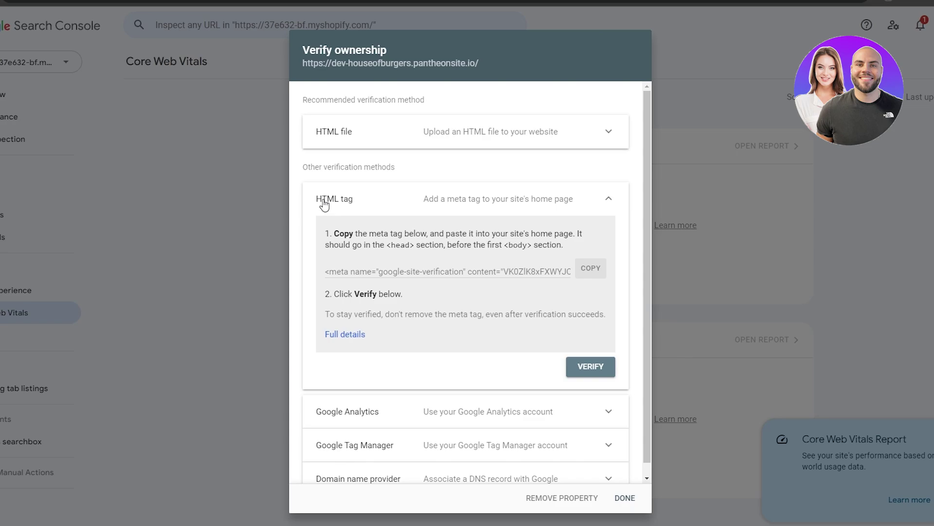
pyautogui.scroll(-1, 327, 216)
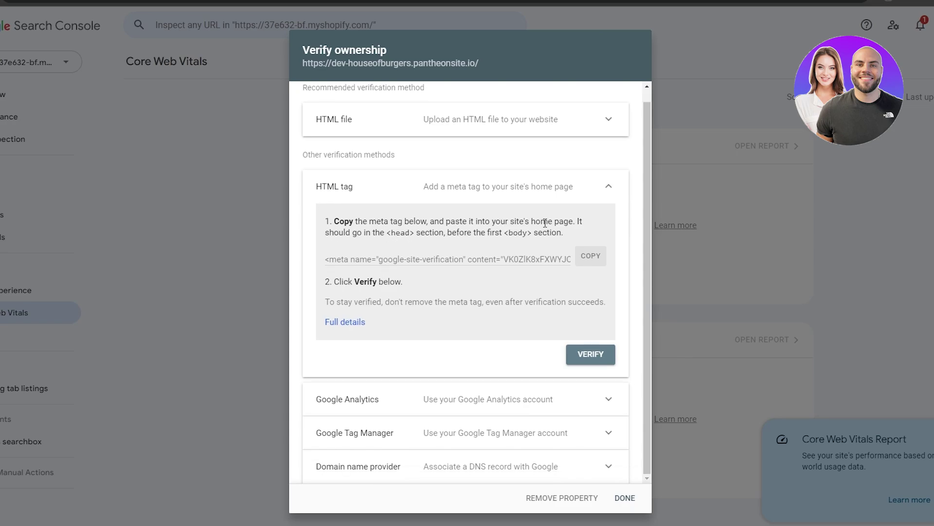
pyautogui.moveTo(531, 219); pyautogui.dragTo(554, 222)
pyautogui.scroll(1, 379, 260)
pyautogui.click(589, 268)
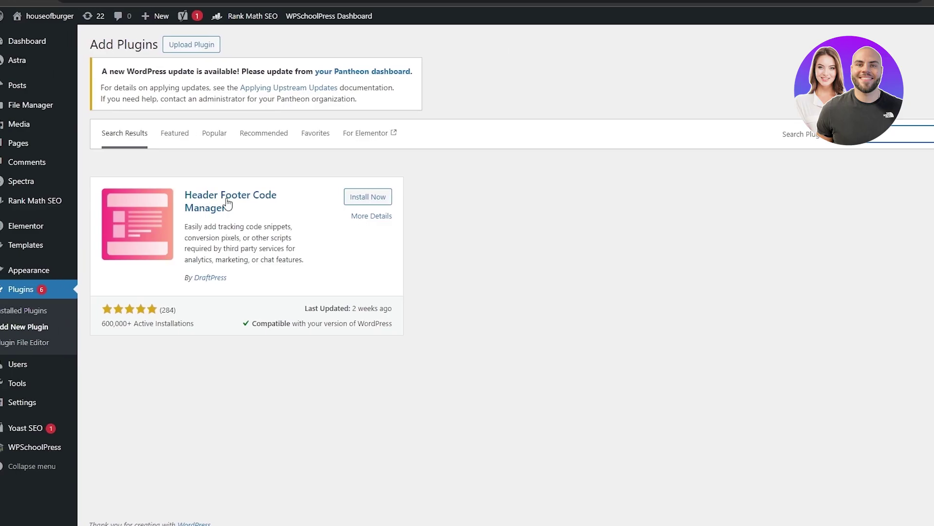
# In the WordPress dashboard, install and activate the Header Footer Code Manager plugin and open its list of snippets
pyautogui.click(366, 199)
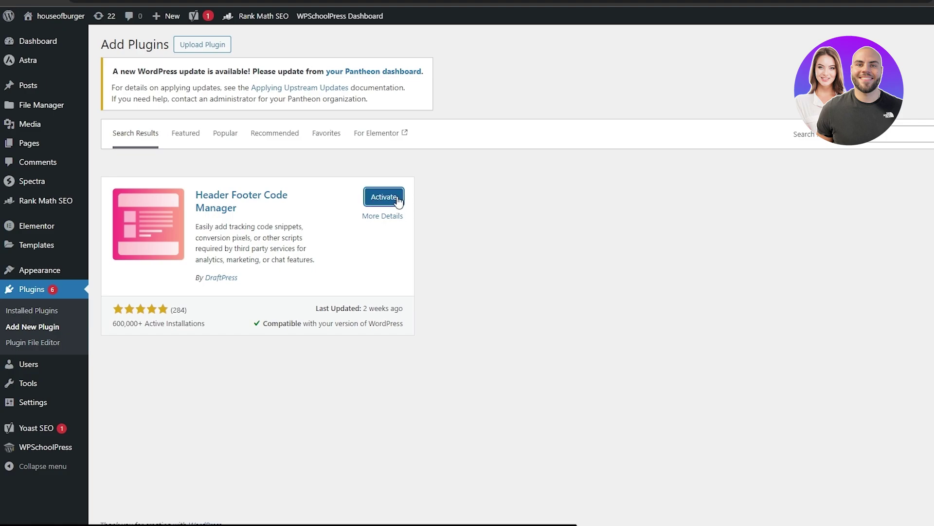
pyautogui.click(385, 197)
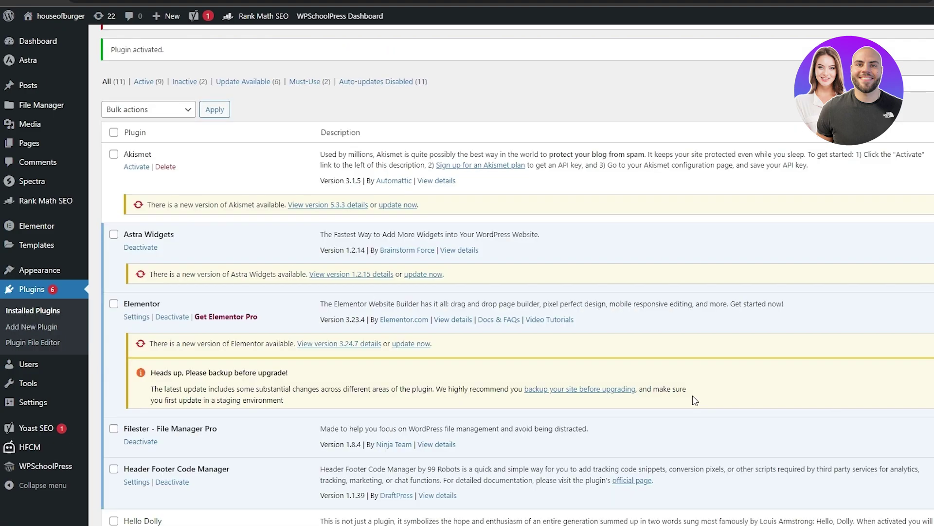
pyautogui.moveTo(34, 451)
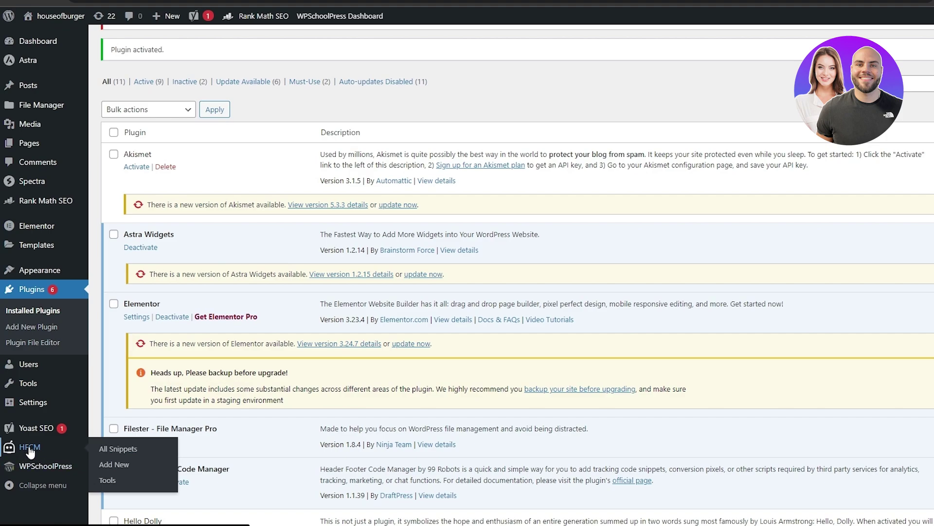
pyautogui.click(50, 454)
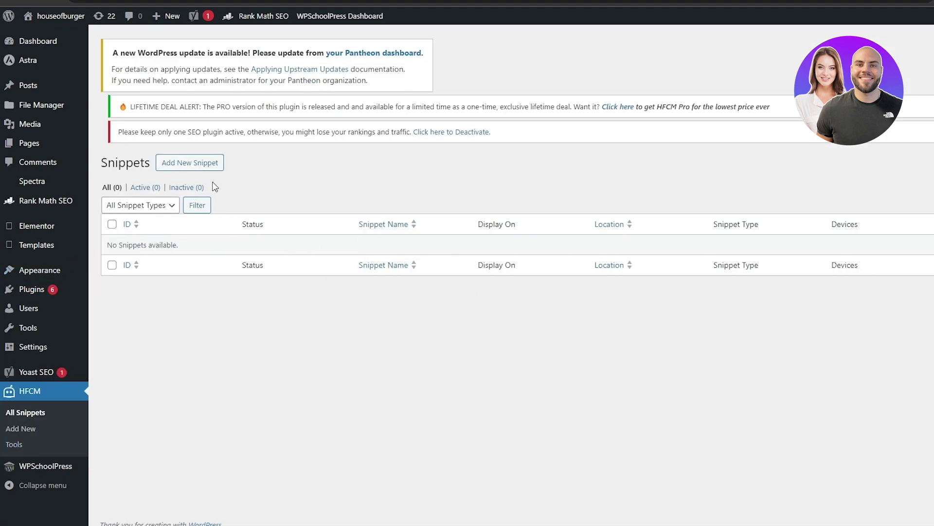
# Start a new HTML snippet with its site display set to Home Page and its location kept as Header
pyautogui.click(203, 165)
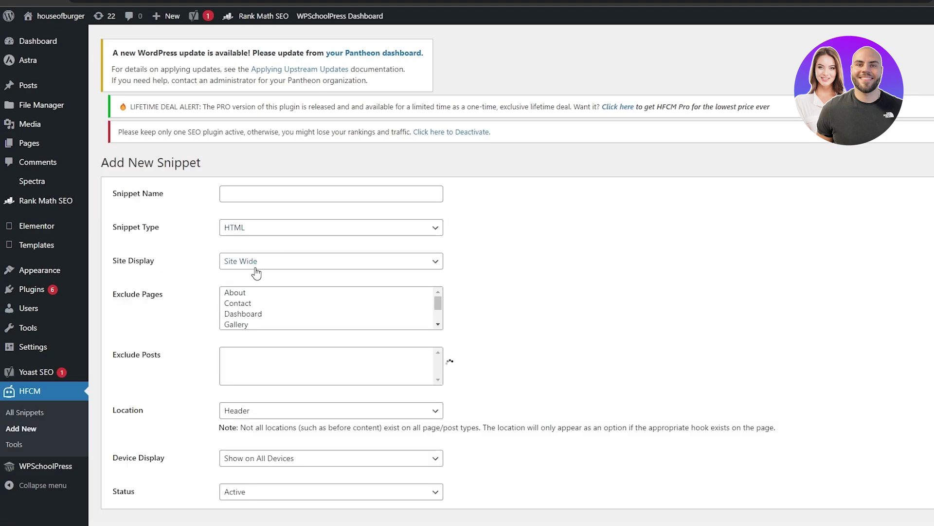
pyautogui.click(255, 268)
pyautogui.click(261, 366)
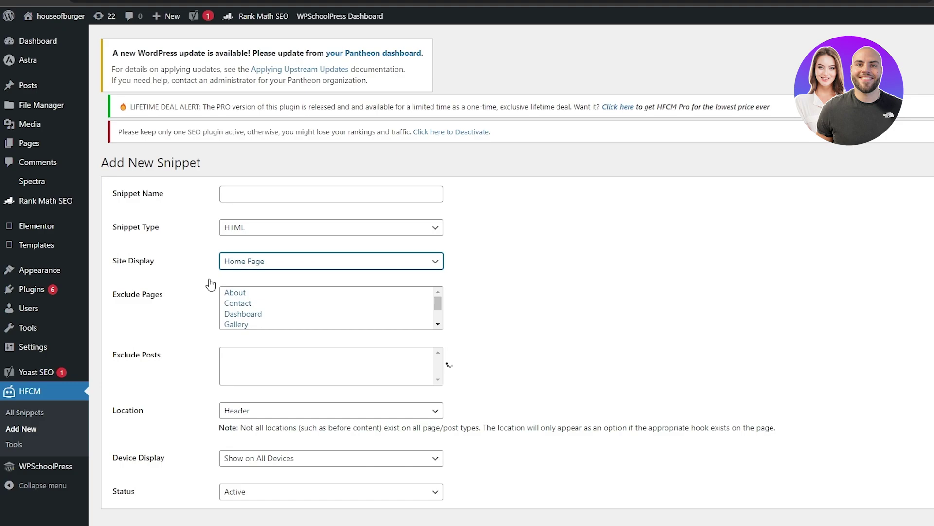
pyautogui.scroll(-2, 238, 292)
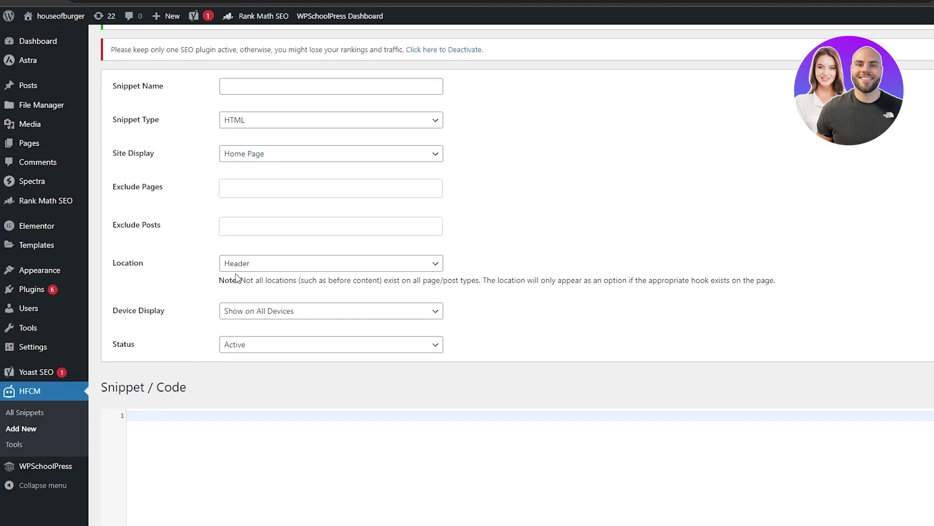
pyautogui.click(238, 266)
pyautogui.click(241, 267)
pyautogui.click(244, 267)
pyautogui.click(251, 269)
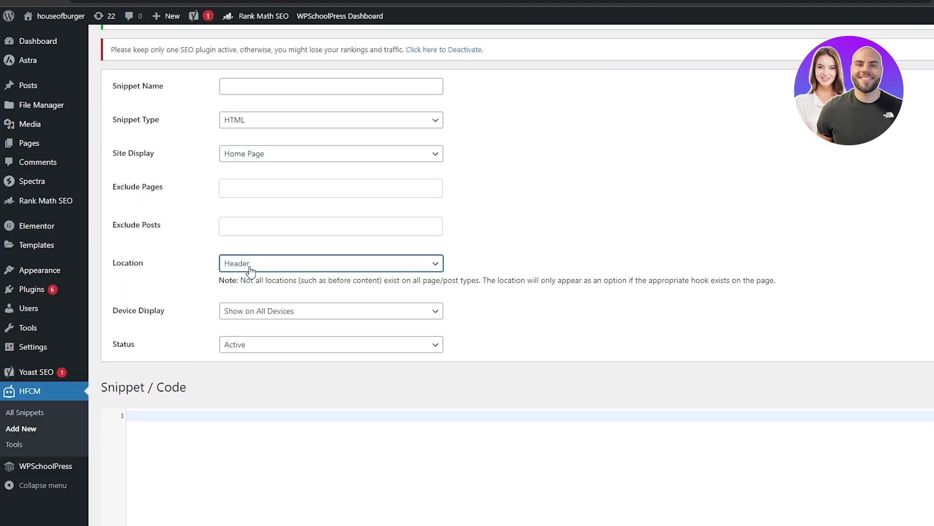
# Paste the copied Google site verification meta tag into the snippet's code, save the snippet and check its status switch
pyautogui.click(190, 455)
pyautogui.hotkey('ctrl', 'v')
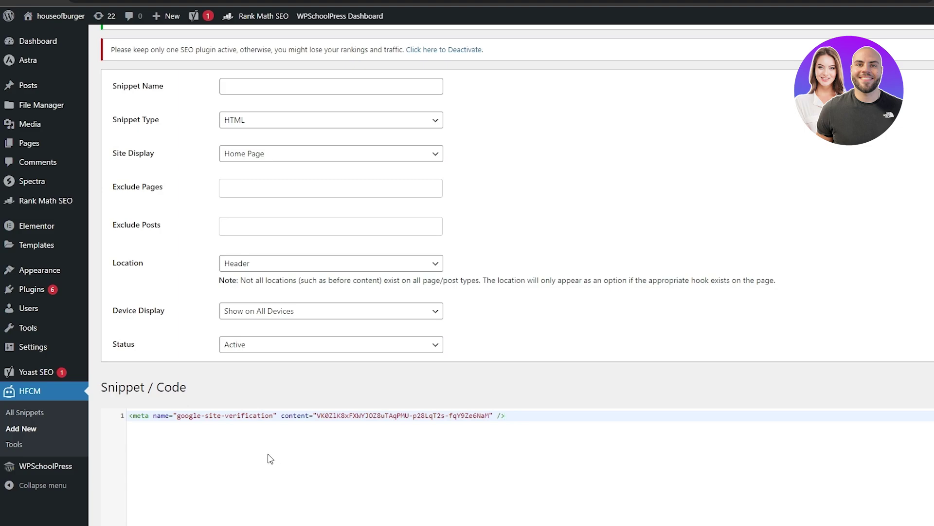
pyautogui.scroll(3, 885, 207)
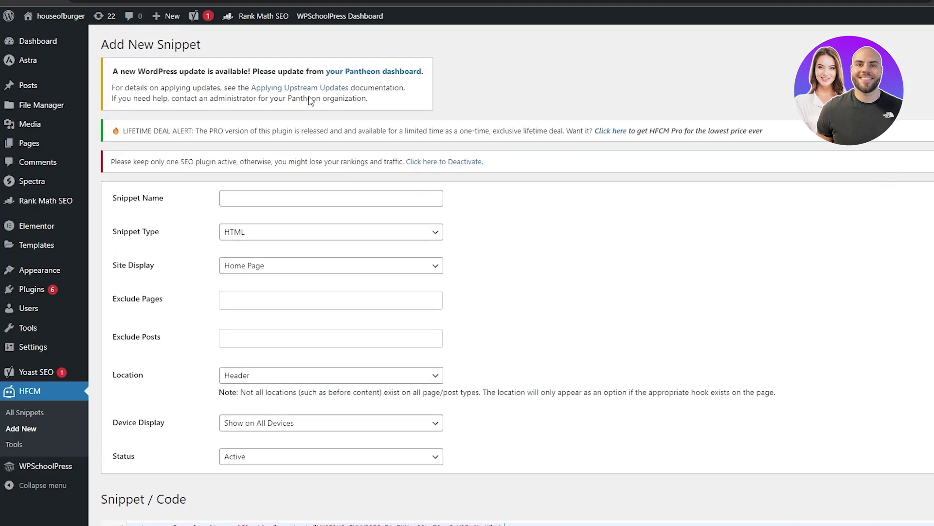
pyautogui.scroll(-8, 513, 219)
pyautogui.click(124, 502)
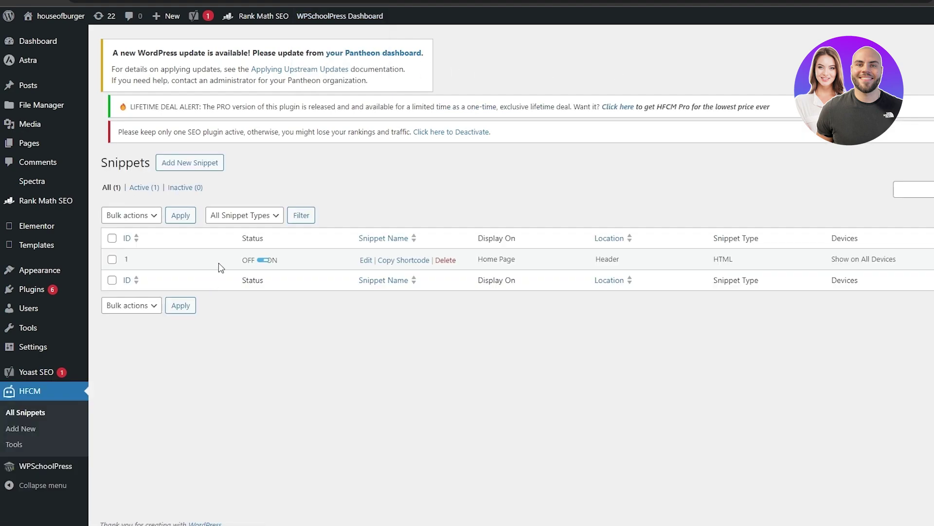
pyautogui.click(262, 260)
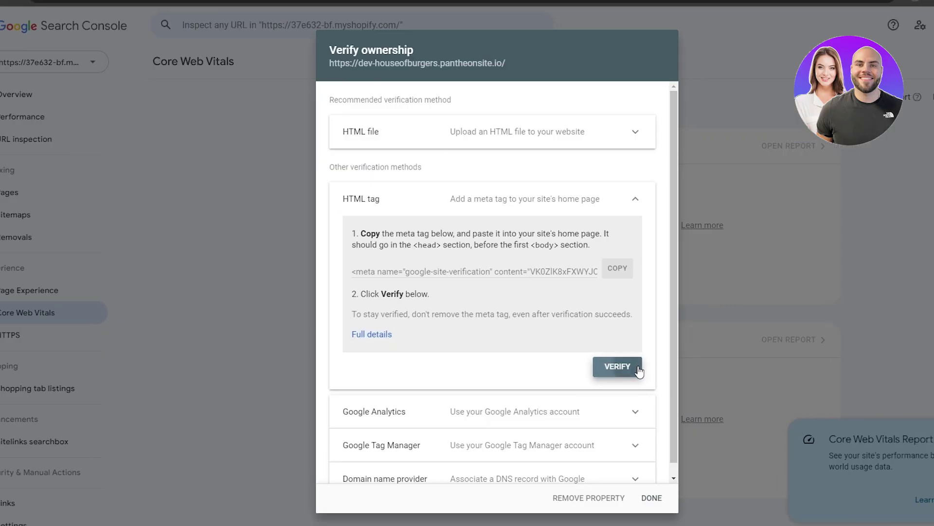
# In Google Search Console, verify the site's ownership with the HTML tag method and go to the new property
pyautogui.click(615, 367)
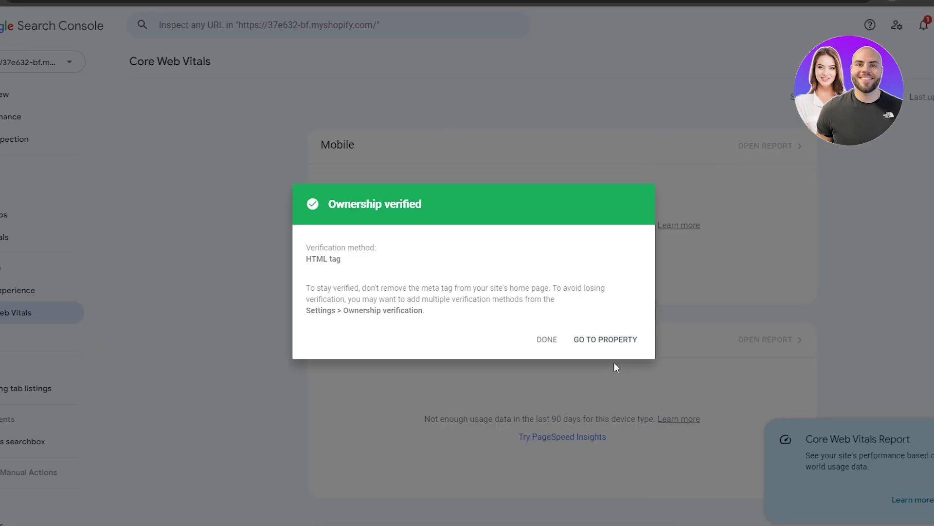
pyautogui.moveTo(307, 263); pyautogui.dragTo(349, 265)
pyautogui.click(600, 346)
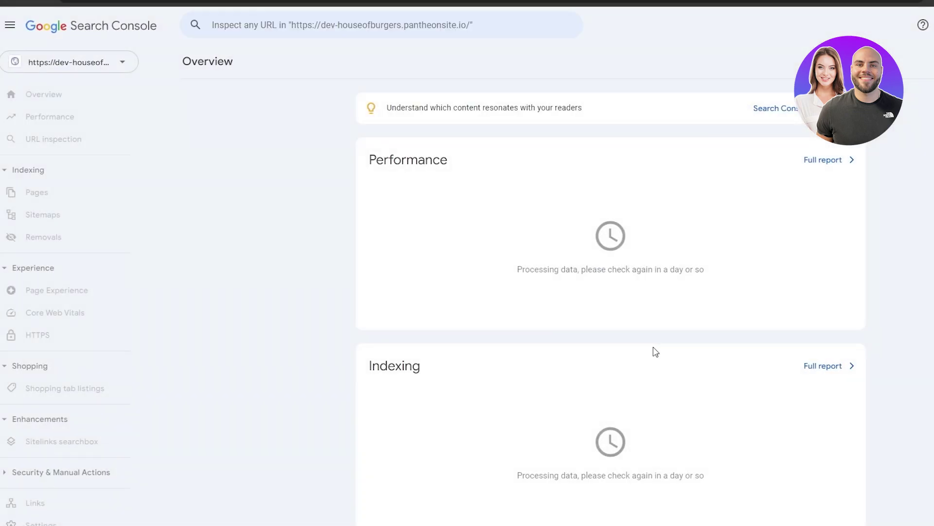